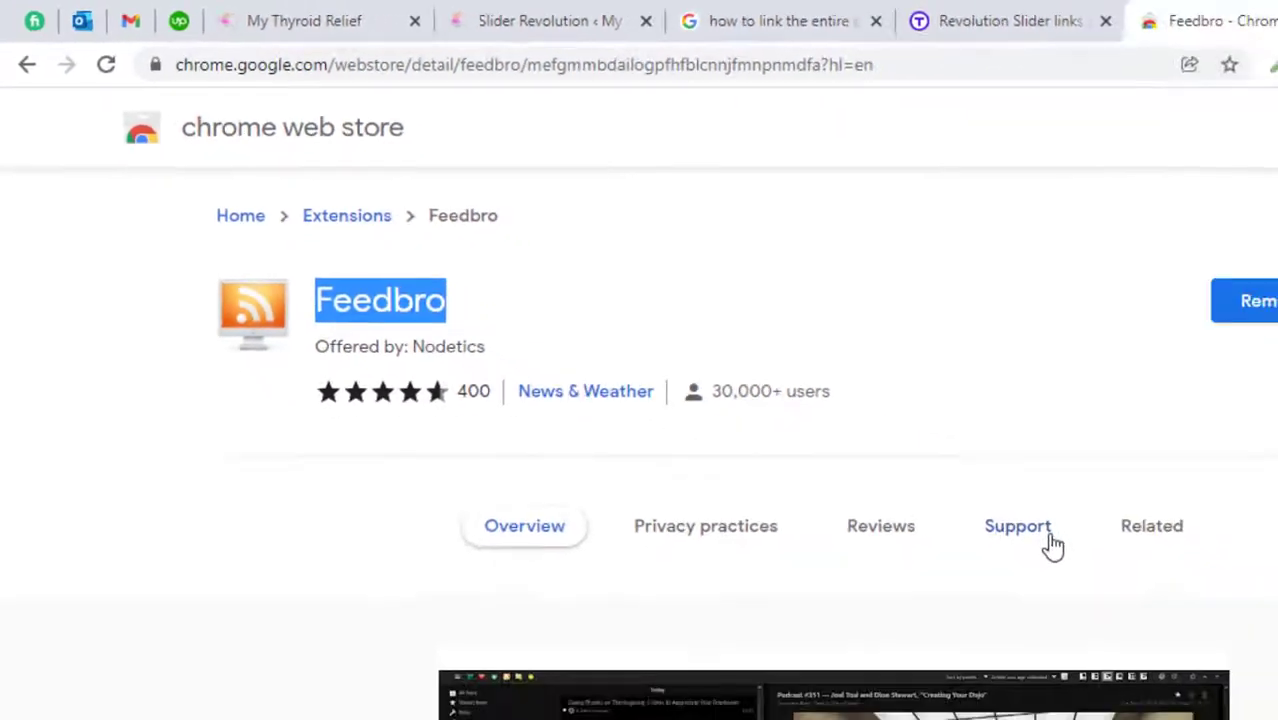
Step: Open the Feedbro feed reader from the installed browser extension
left_click(1124, 48)
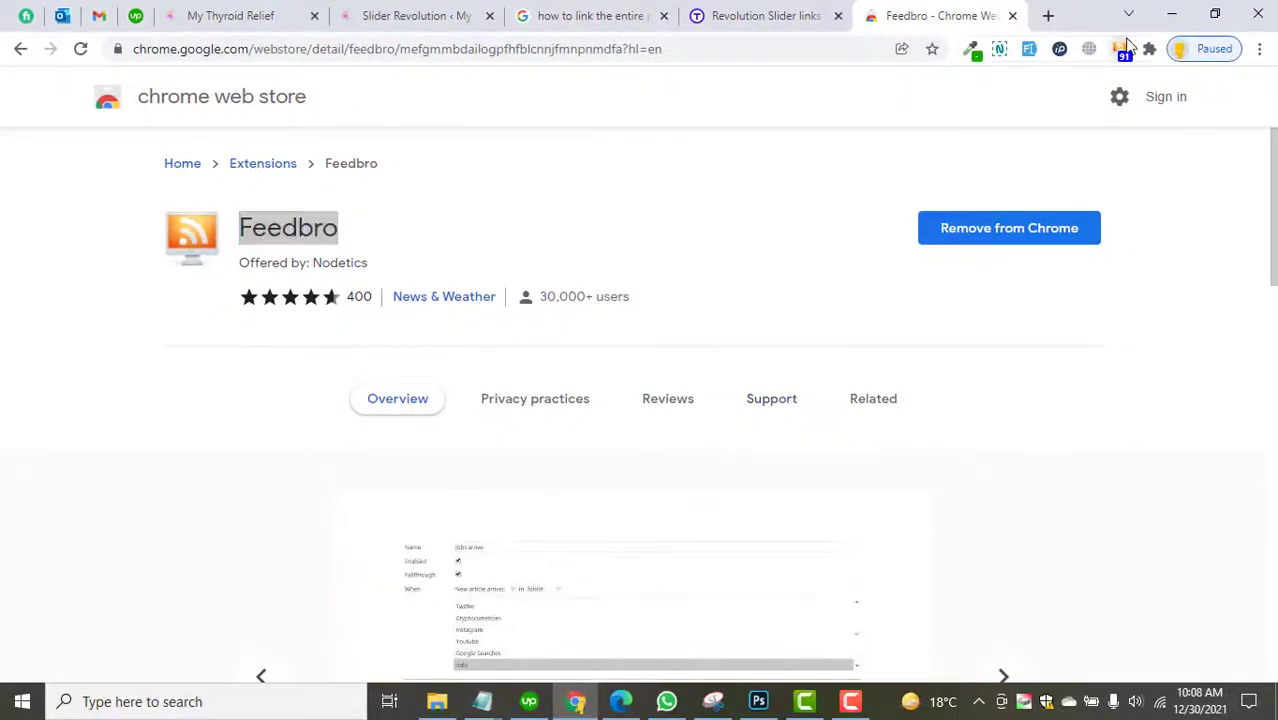
left_click(1124, 48)
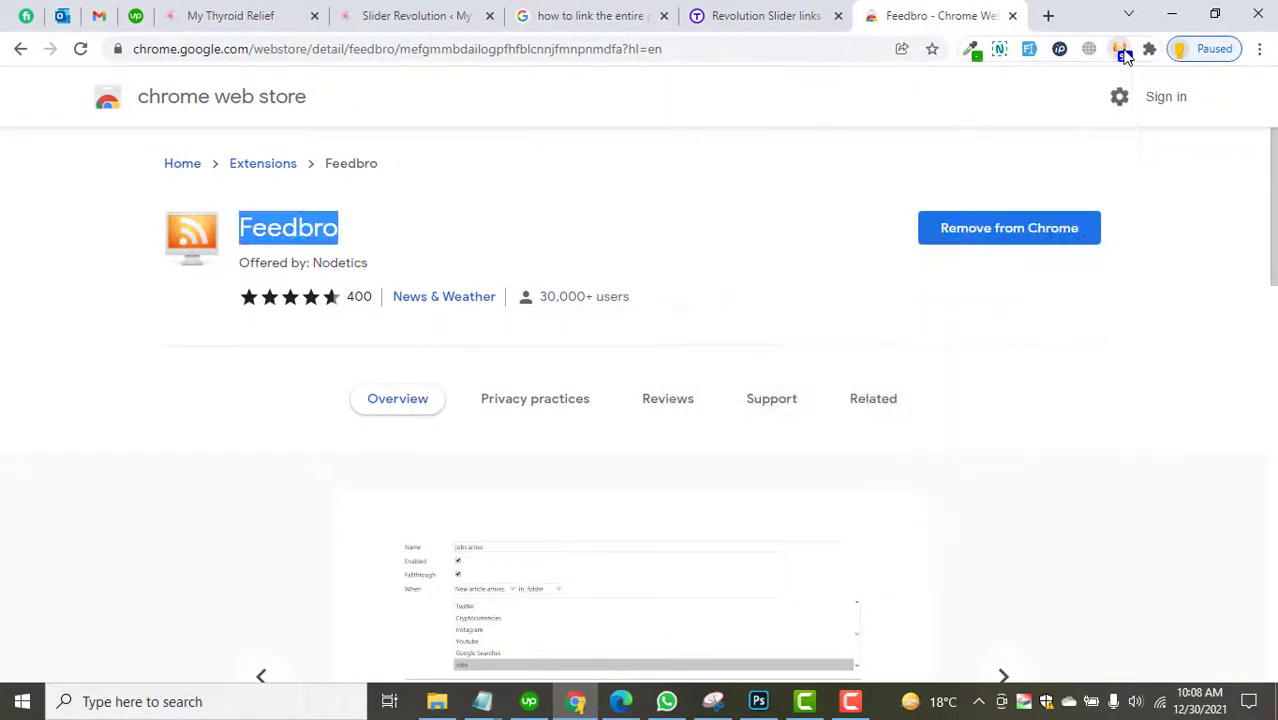
left_click(1124, 48)
left_click(795, 88)
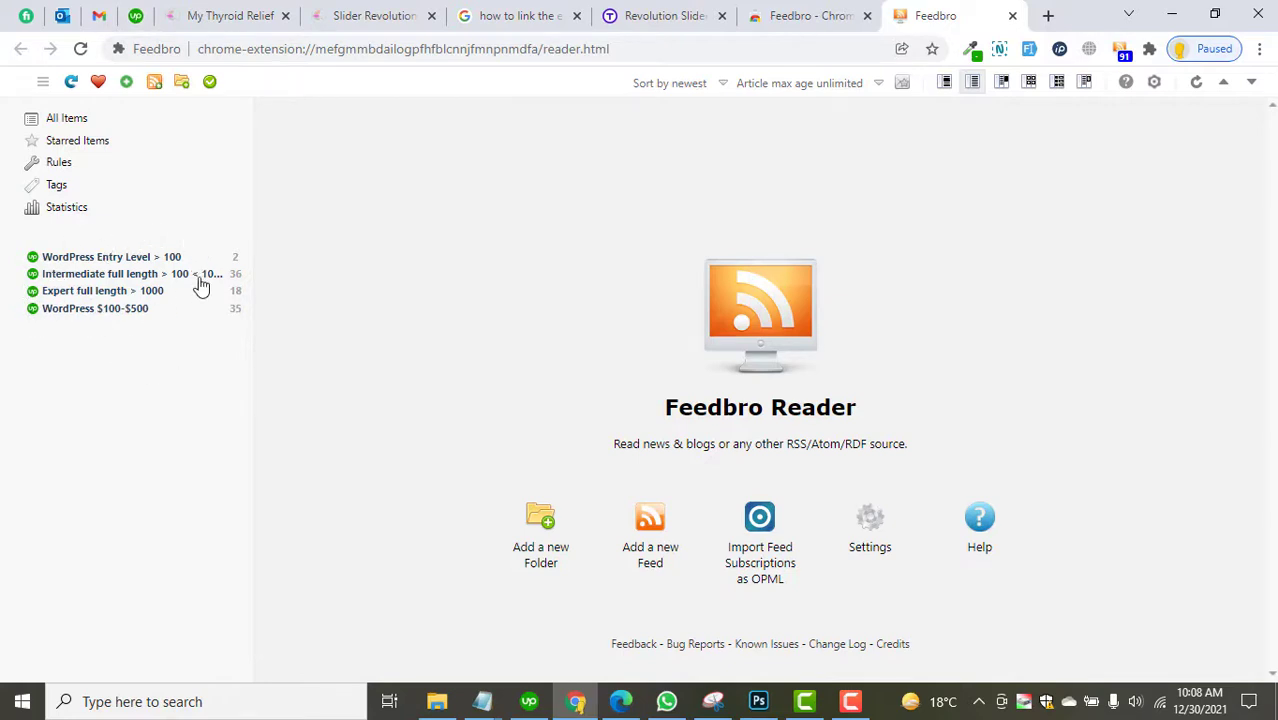
Step: Switch to Upwork and run the recent "wordpress" job search from the Find Work page
left_click(135, 16)
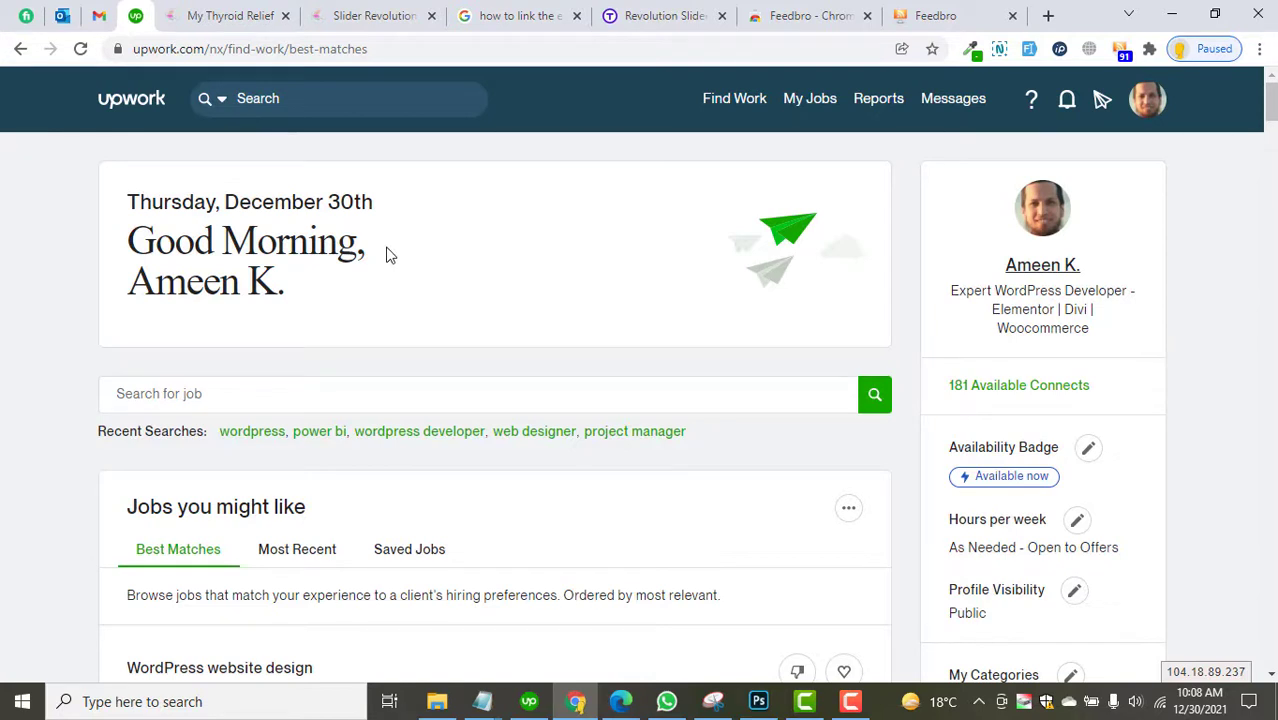
scroll(396, 246, "down", 1)
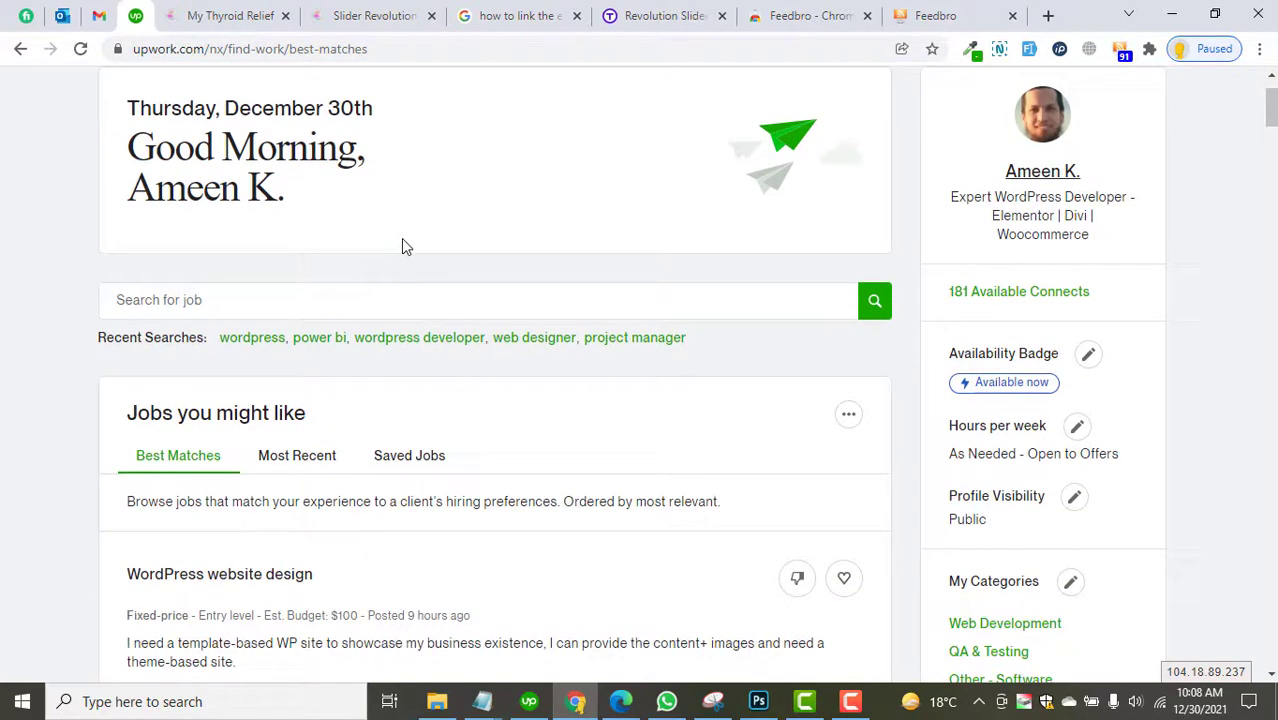
left_click(271, 343)
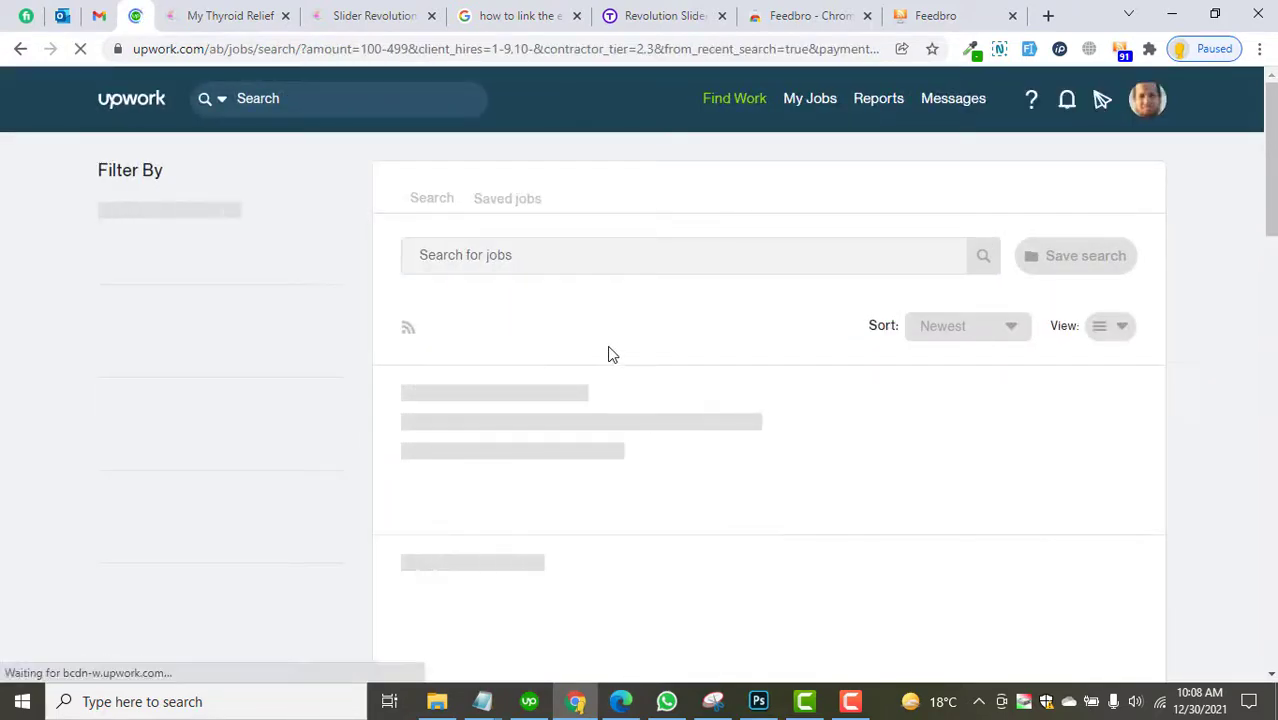
scroll(660, 335, "down", 3)
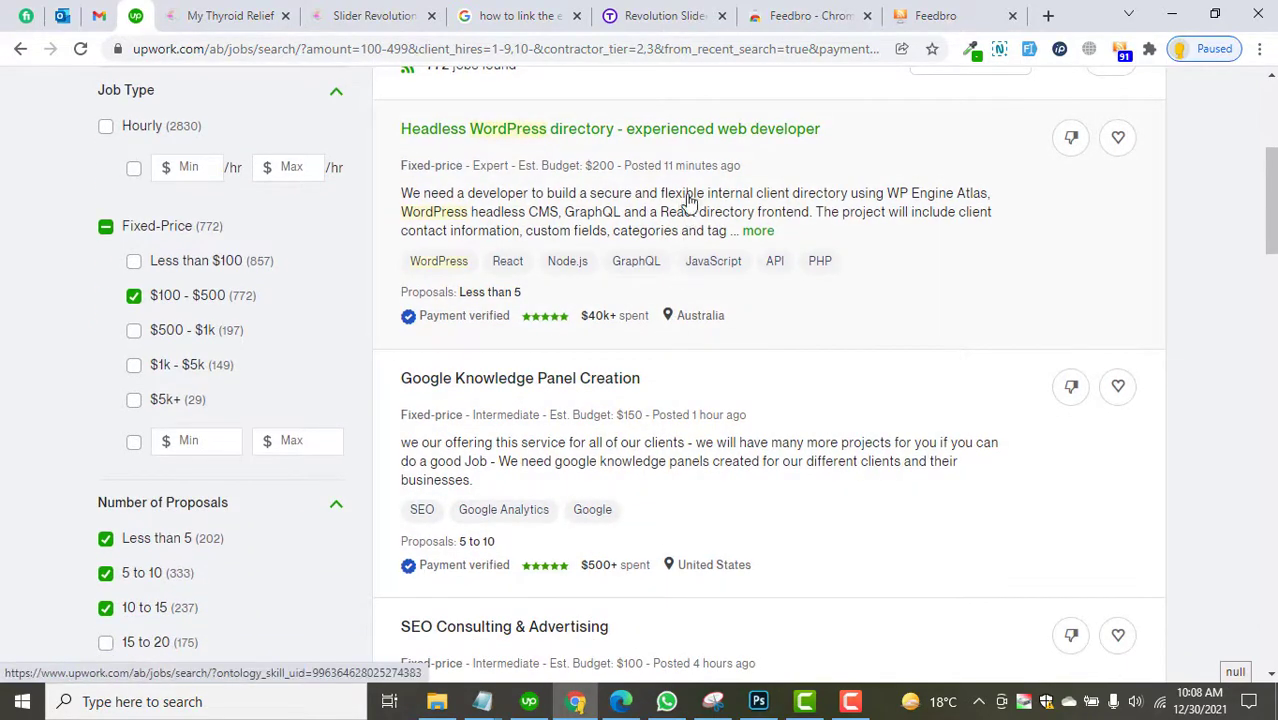
Step: Review the details of the "Headless WordPress directory - experienced web developer" job and return to the search results
left_click(595, 133)
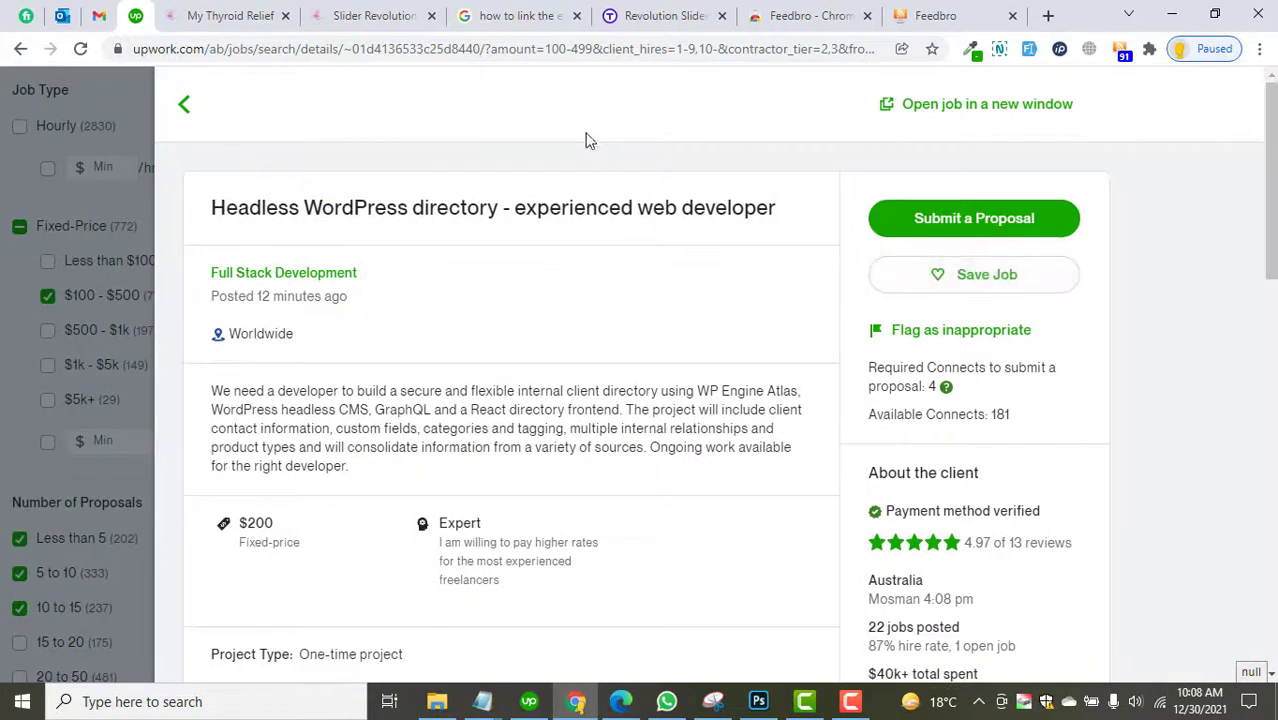
mouse_move(269, 301)
scroll(474, 343, "down", 5)
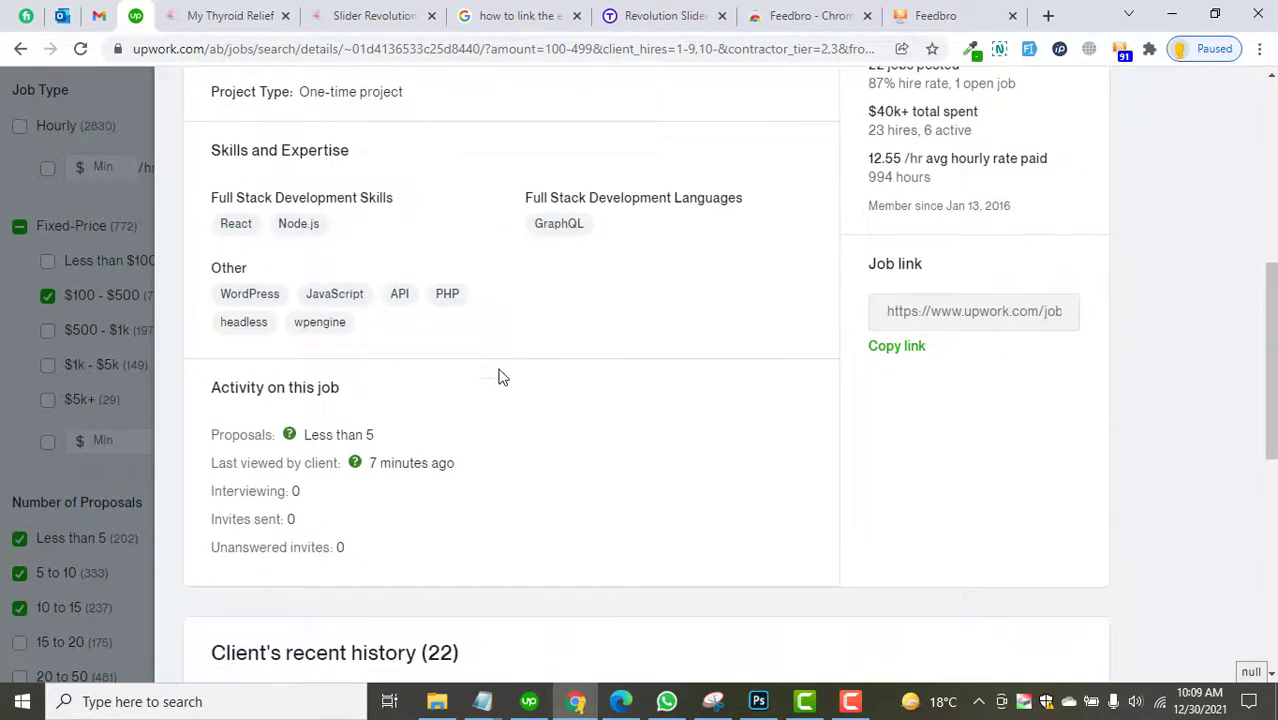
scroll(503, 372, "up", 3)
scroll(500, 390, "down", 3)
scroll(508, 470, "up", 5)
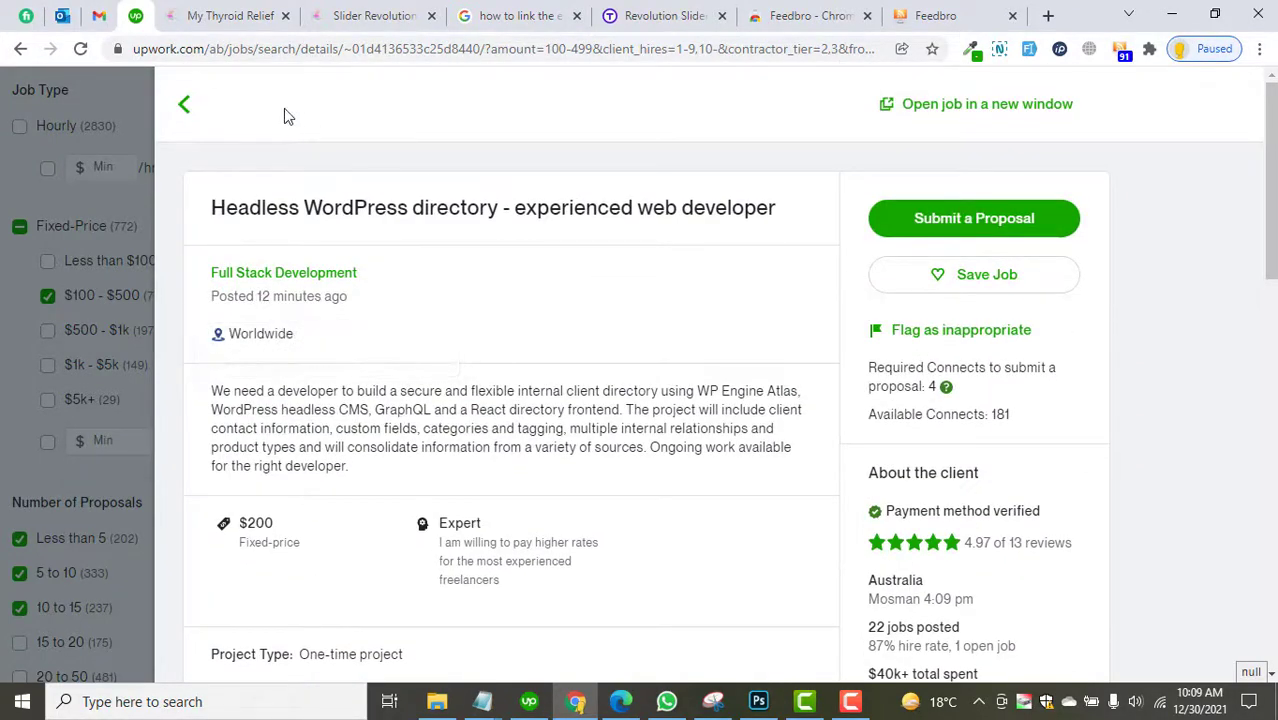
left_click(189, 110)
Step: Replace the Upwork job search term with "design" and run the search with the existing filters
scroll(600, 360, "up", 4)
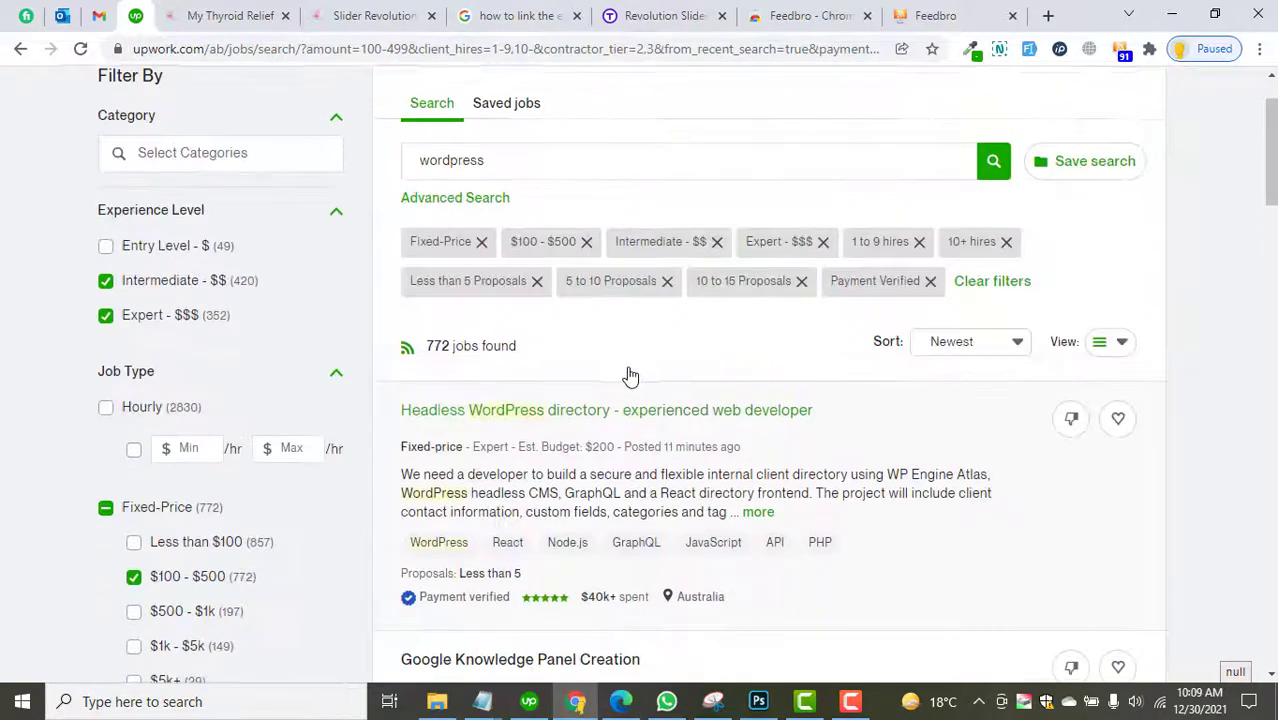
left_click(584, 258)
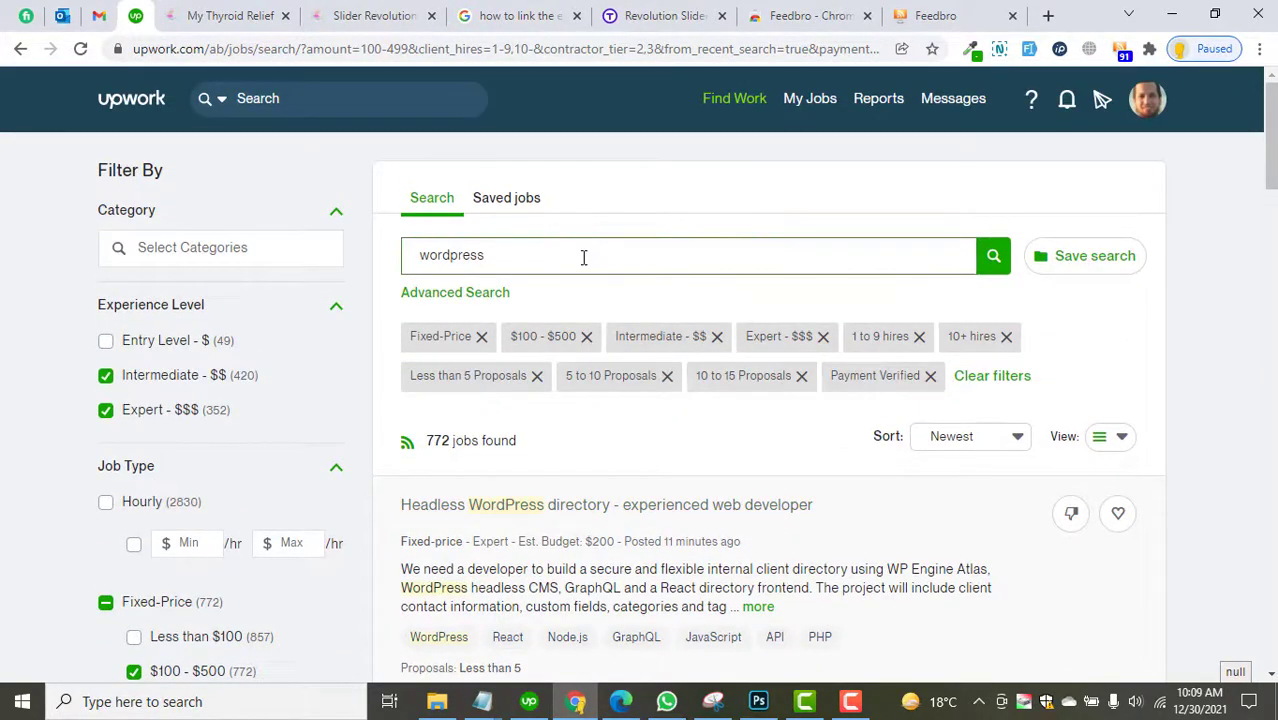
scroll(238, 236, "down", 1)
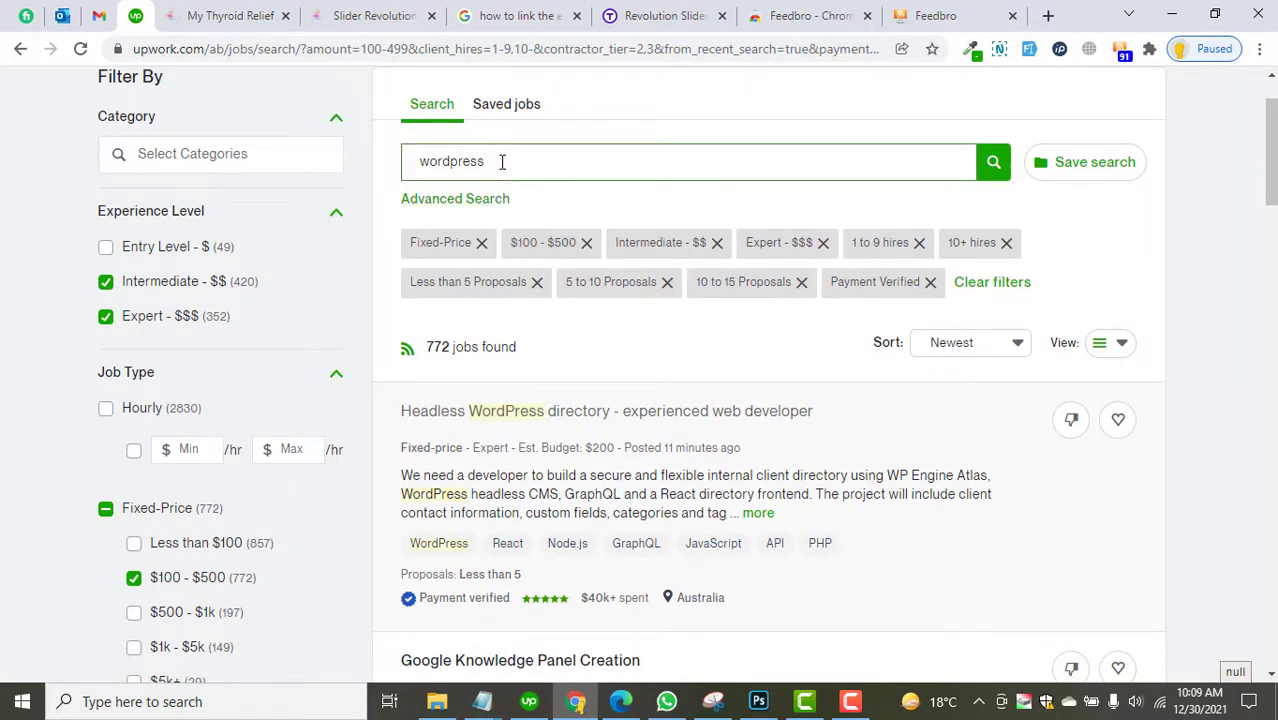
left_click_drag(502, 162, 397, 168)
type("design")
key("Return")
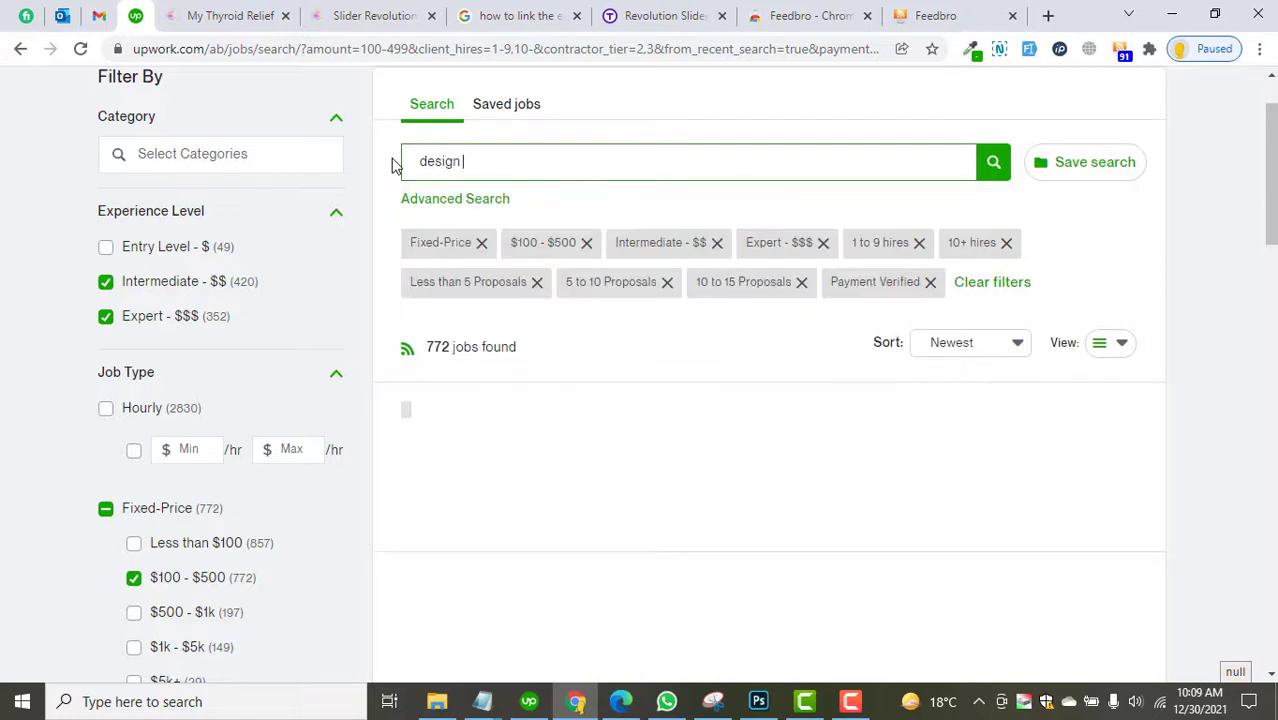
Step: Switch to Feedbro and view the job lists of the "WordPress Entry Level > 100" and Intermediate full length feeds, returning to the entry-level one
left_click(952, 10)
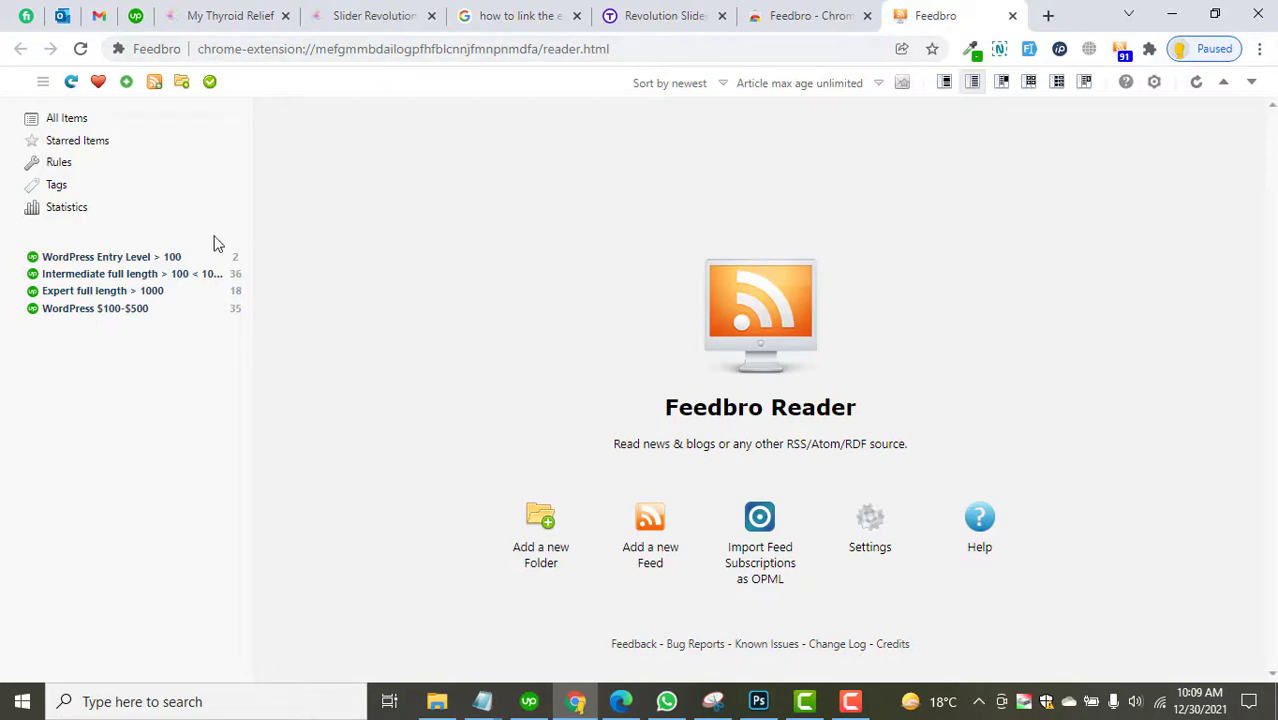
left_click(122, 260)
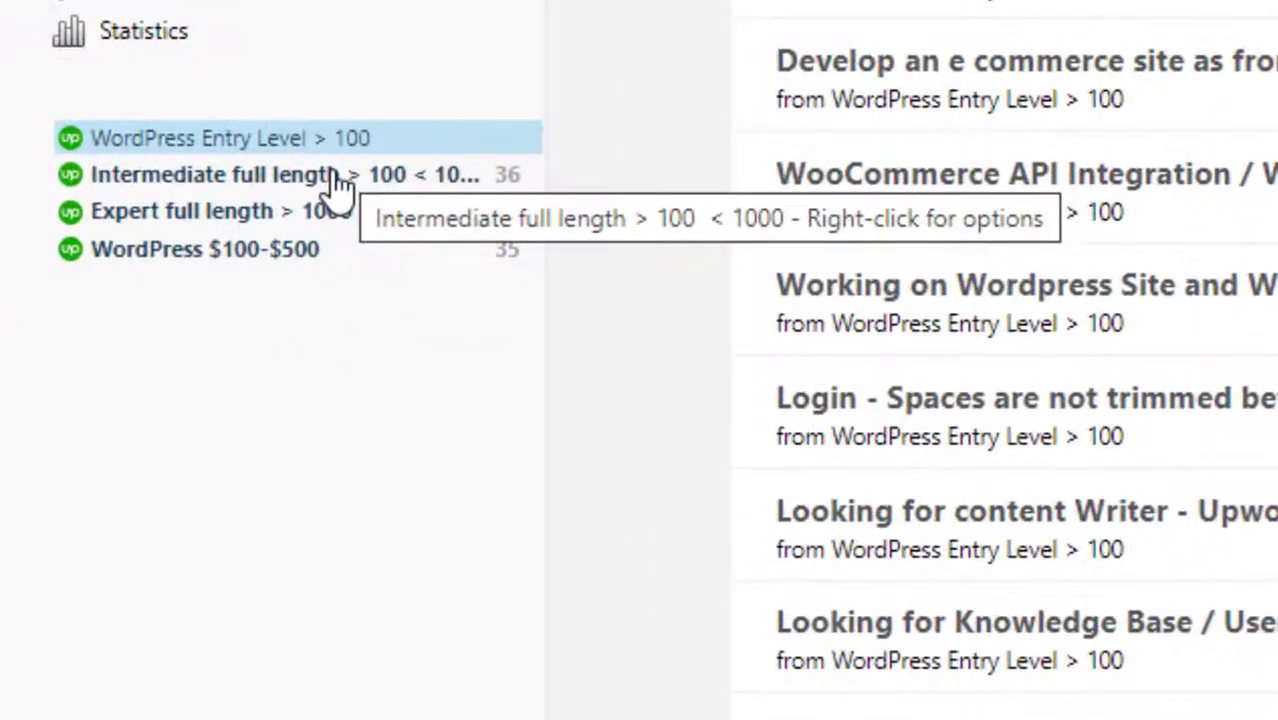
left_click(157, 274)
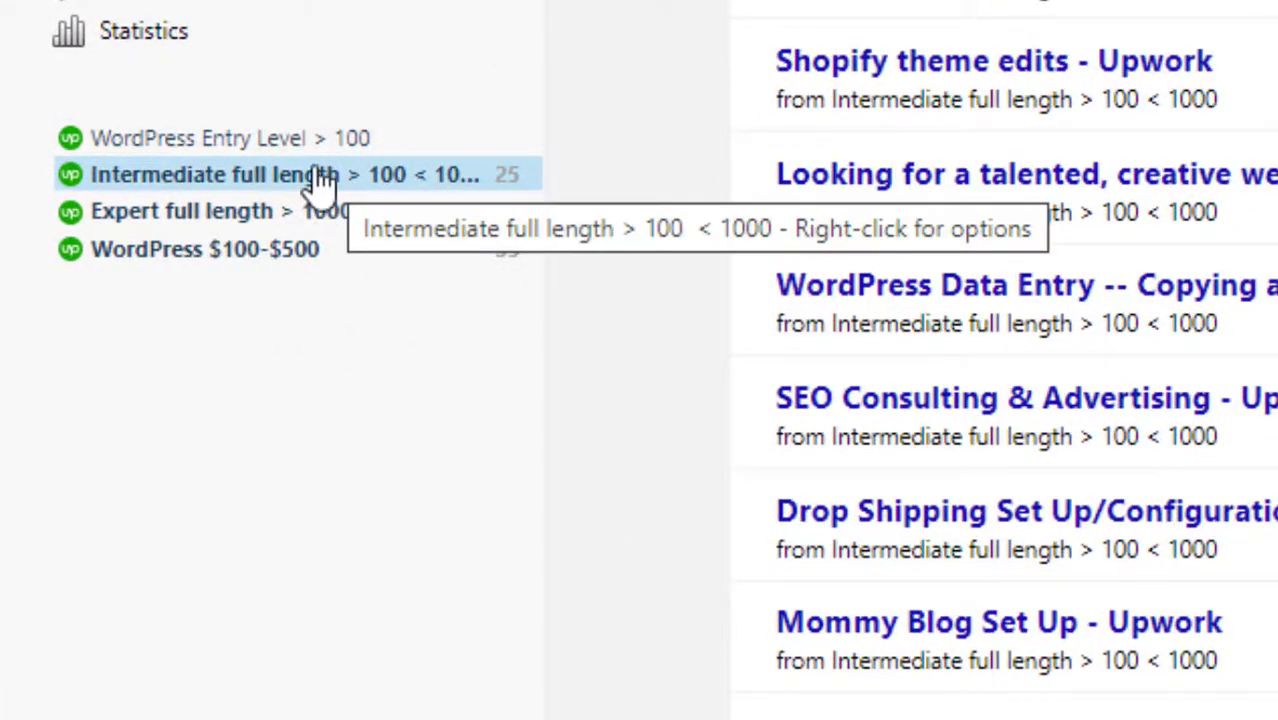
left_click(178, 145)
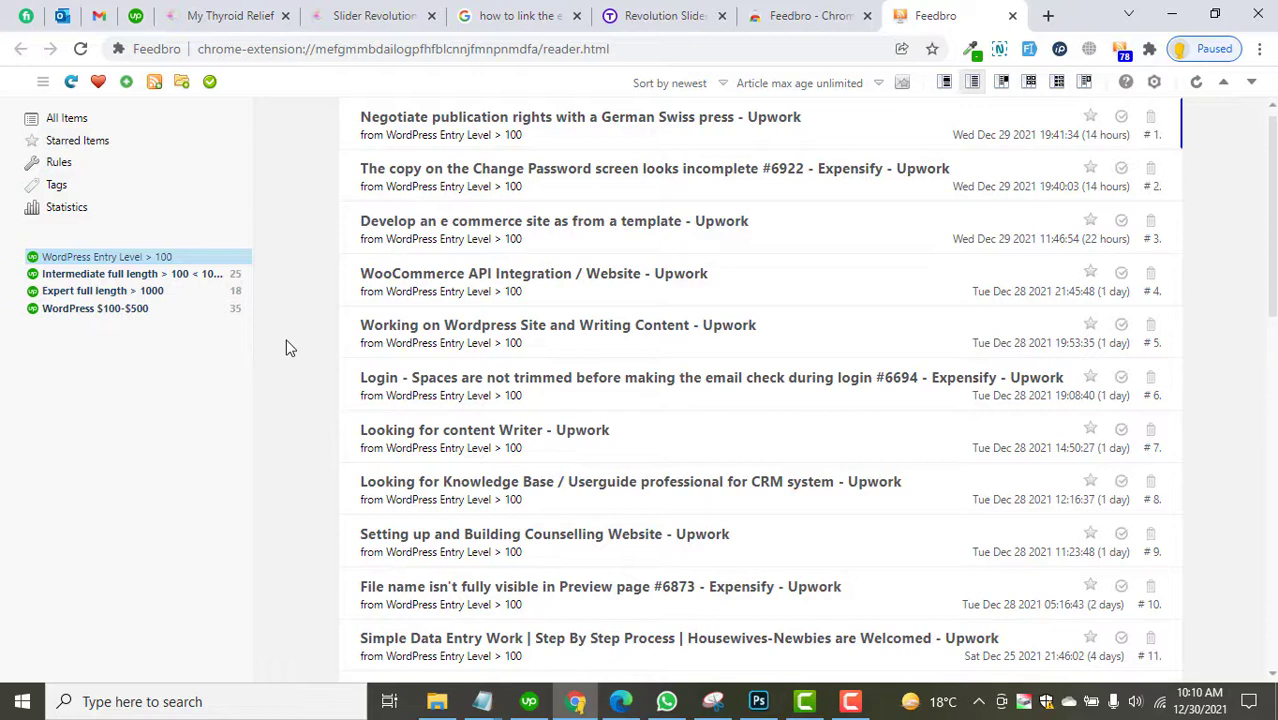
Step: Compare the filtered "design" job results on Upwork with the entry-level WordPress feed in Feedbro
left_click(152, 18)
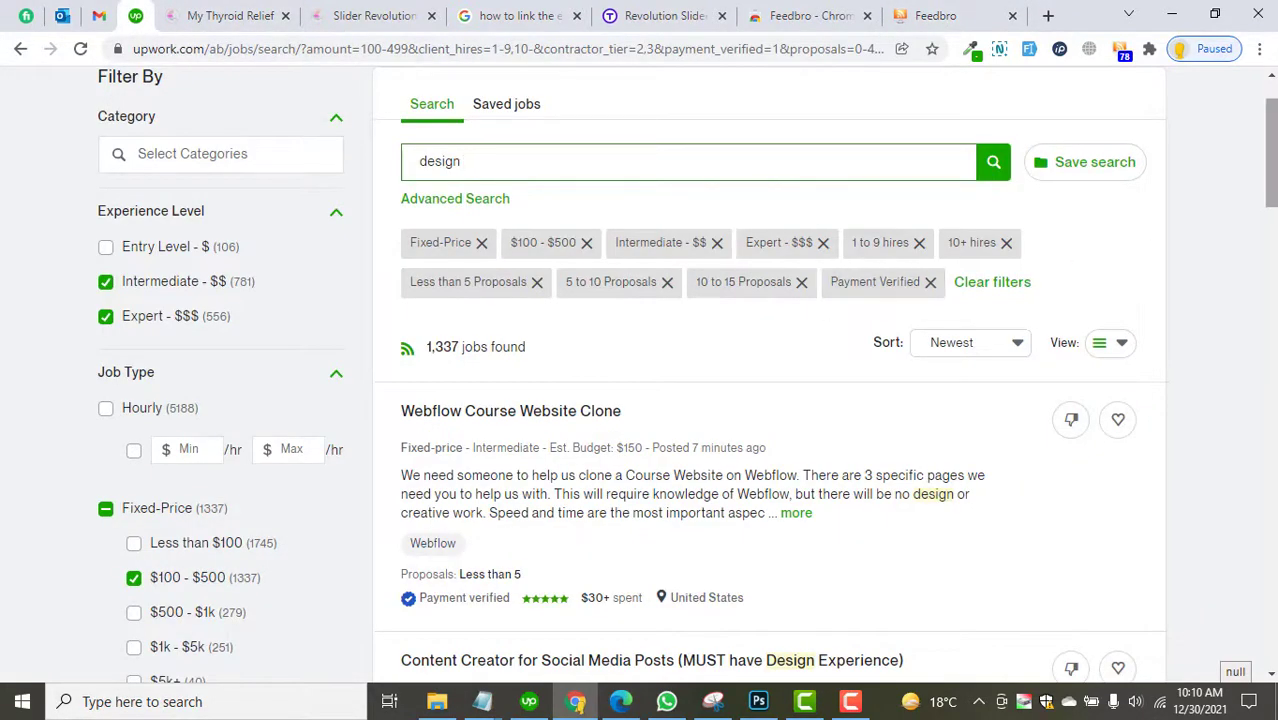
scroll(697, 355, "down", 1)
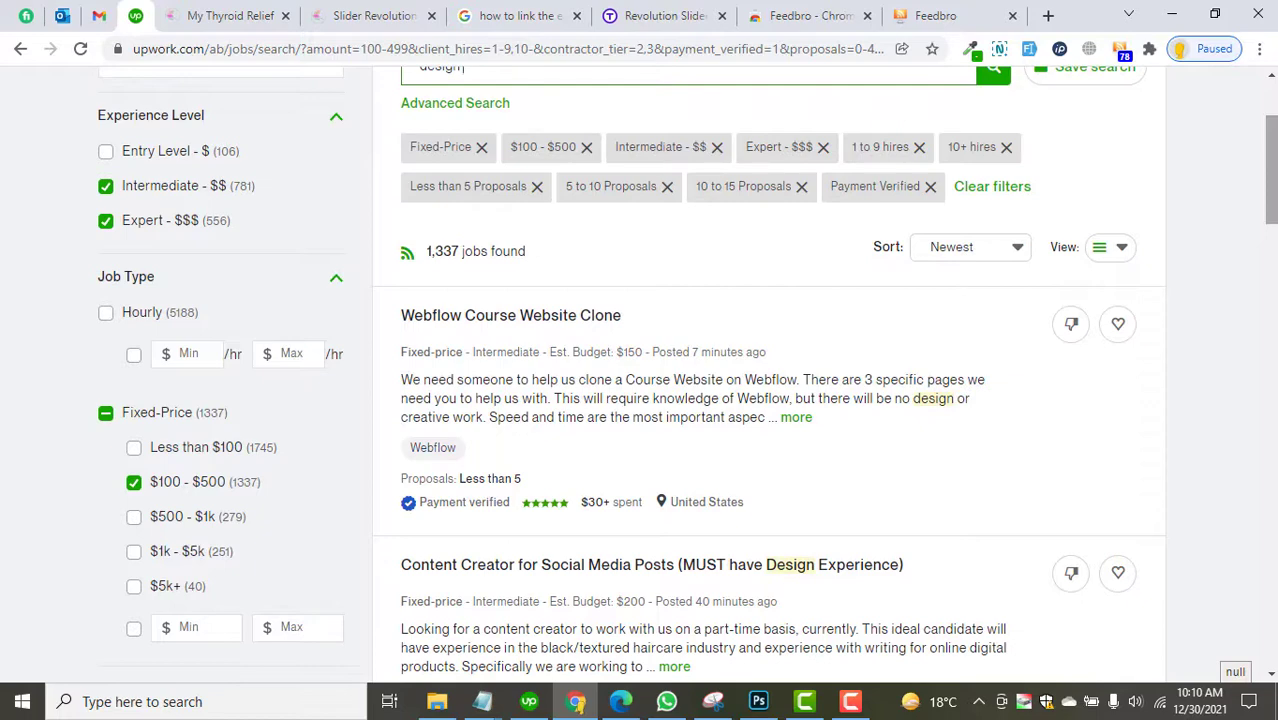
scroll(783, 370, "down", 1)
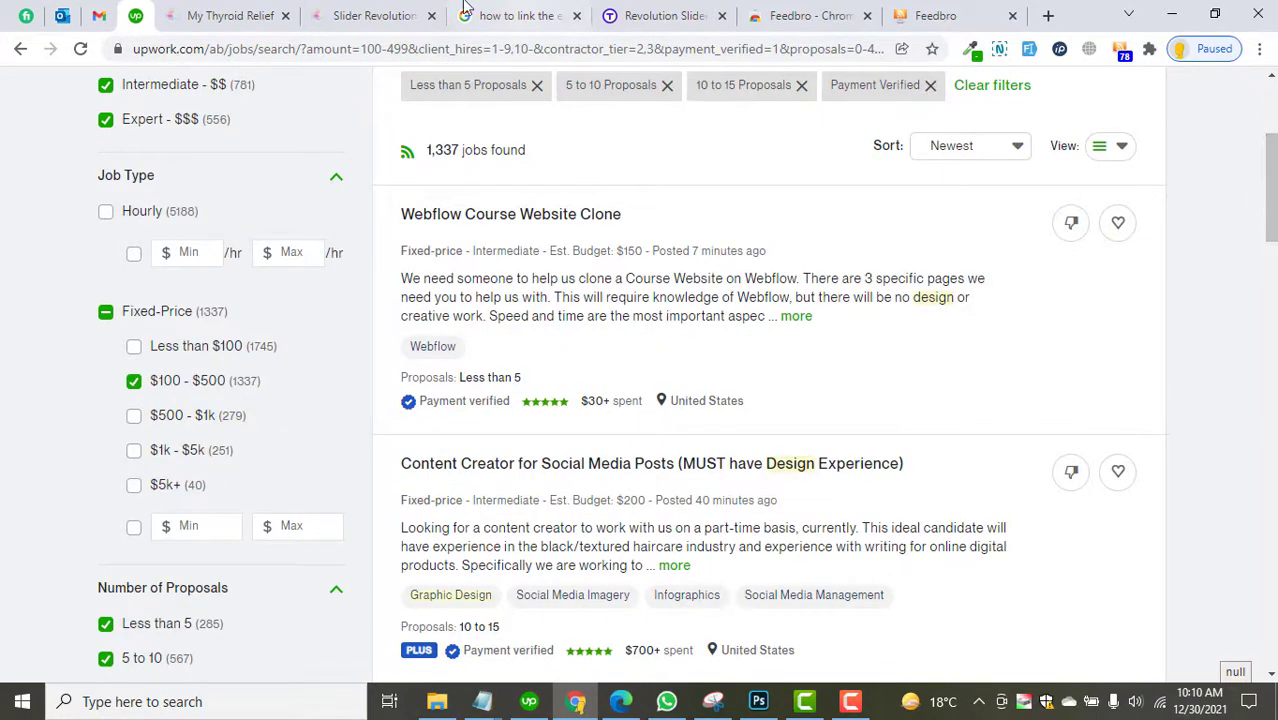
left_click(935, 15)
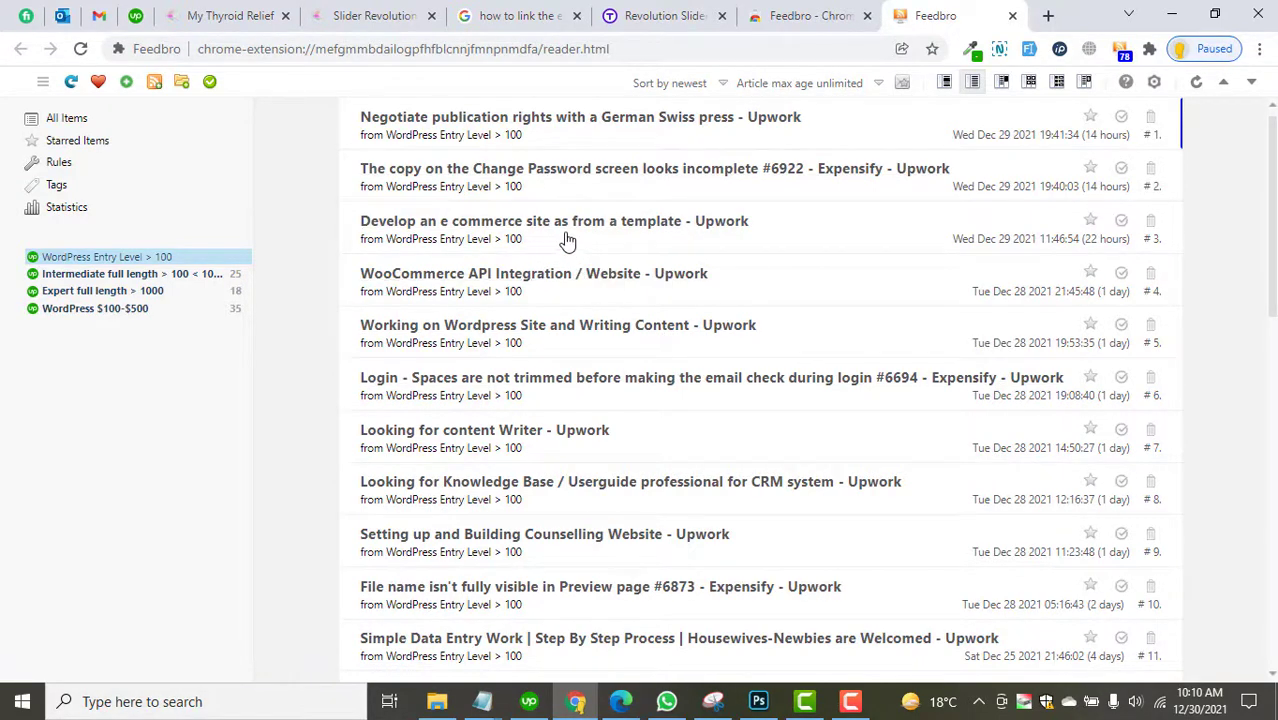
left_click(135, 12)
scroll(740, 405, "down", 2)
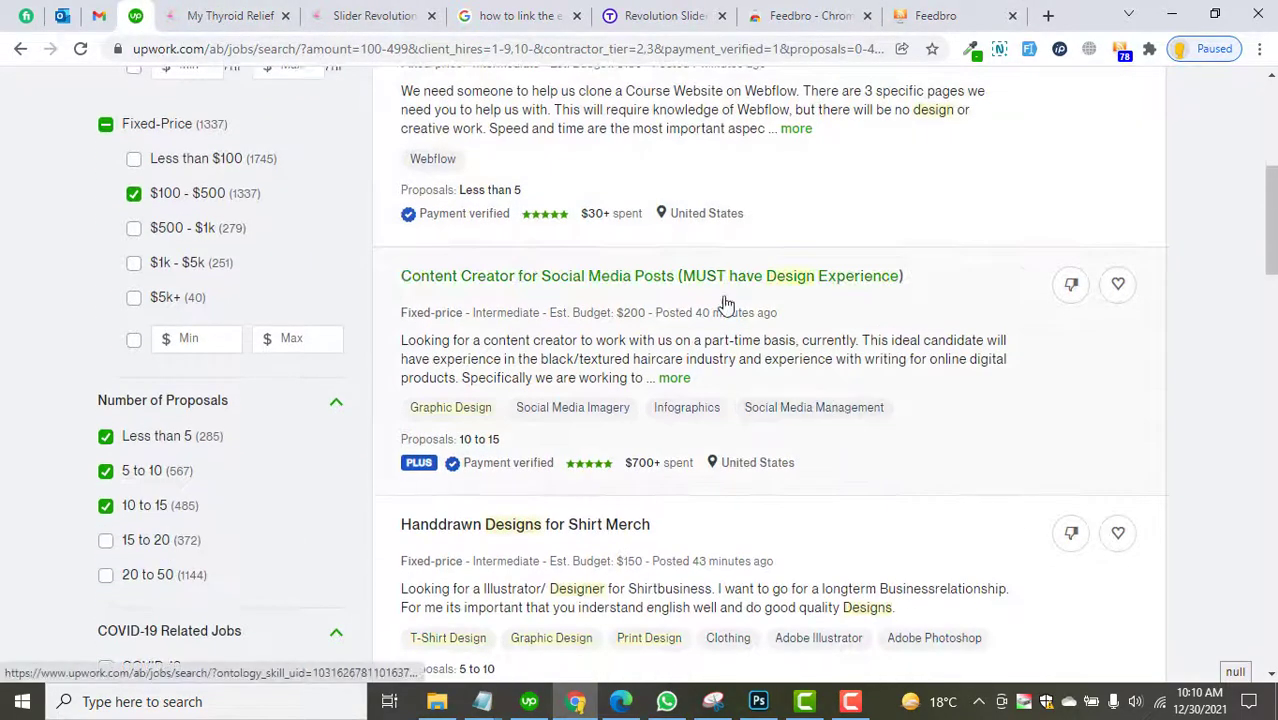
scroll(578, 368, "up", 5)
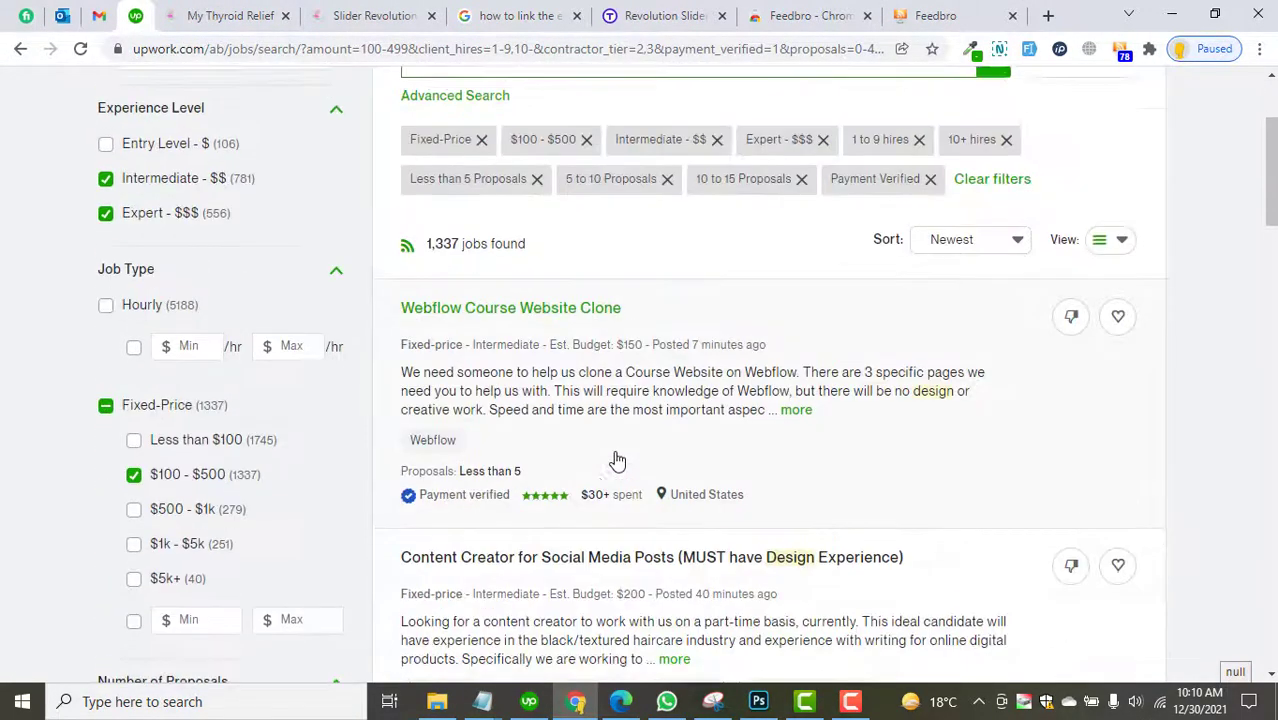
Step: Replace the Upwork job search term with "wordpress development" and run the search
left_click(490, 244)
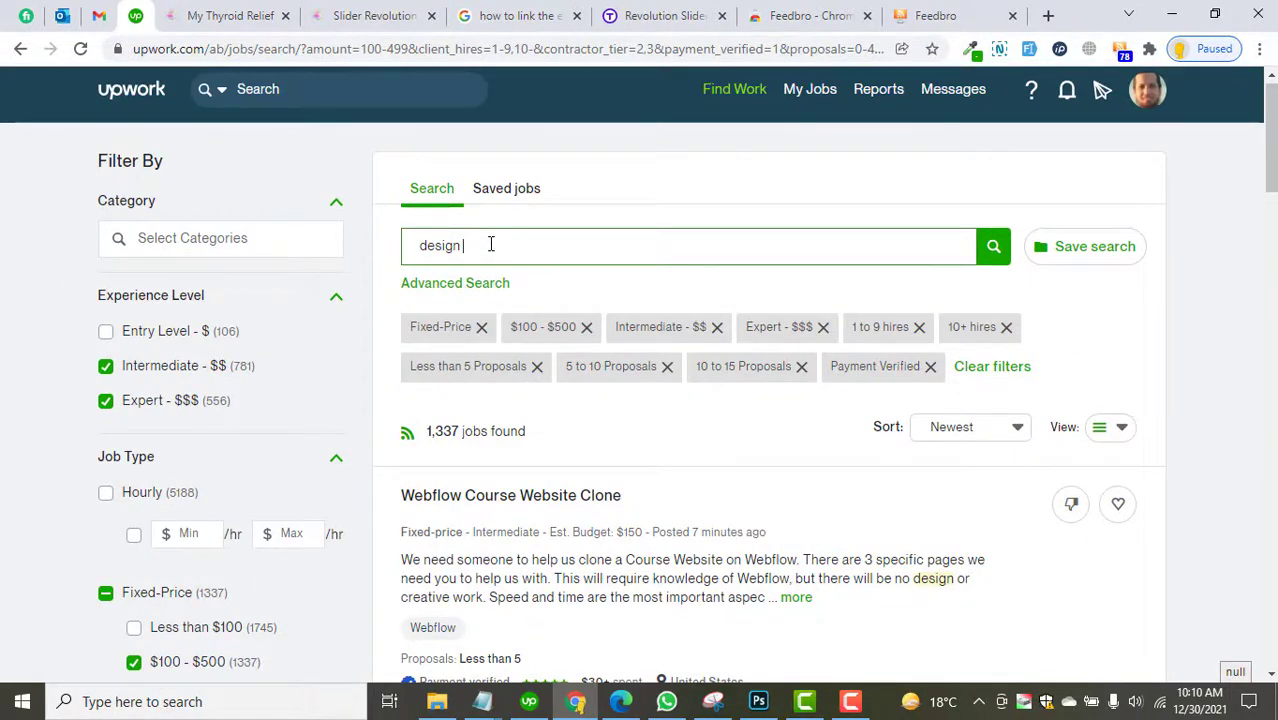
left_click_drag(490, 244, 403, 250)
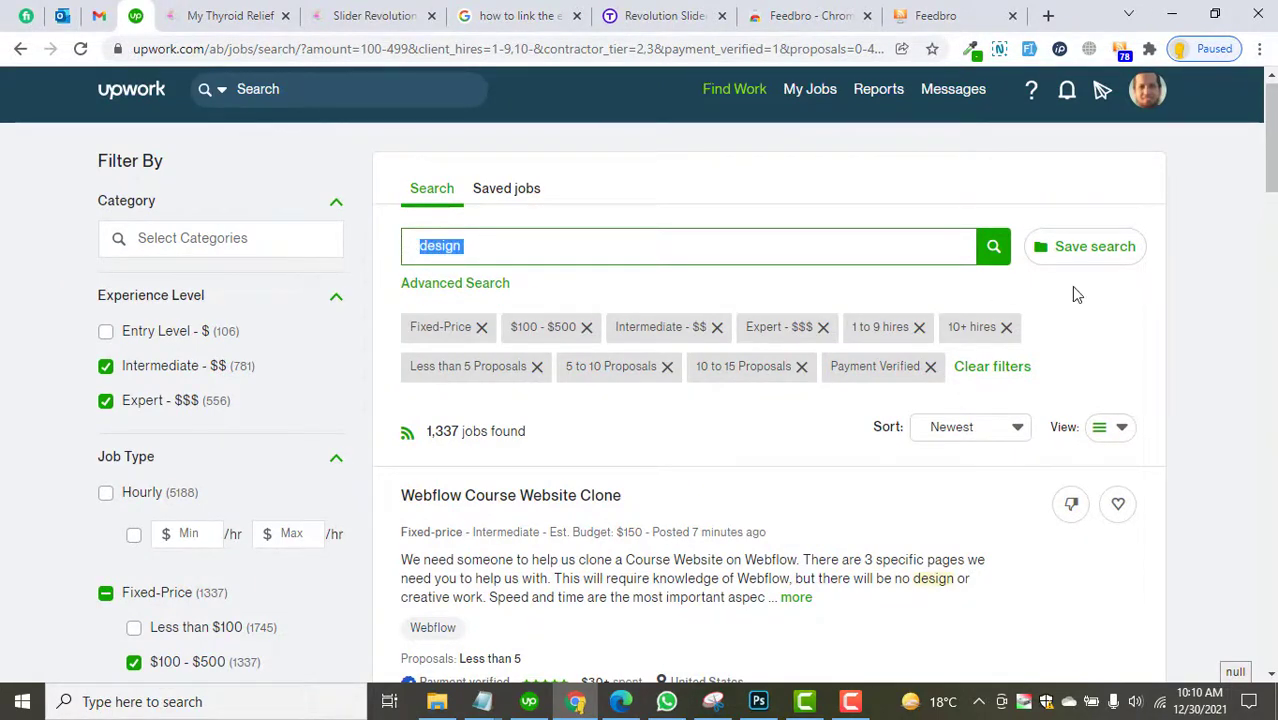
scroll(898, 285, "down", 12)
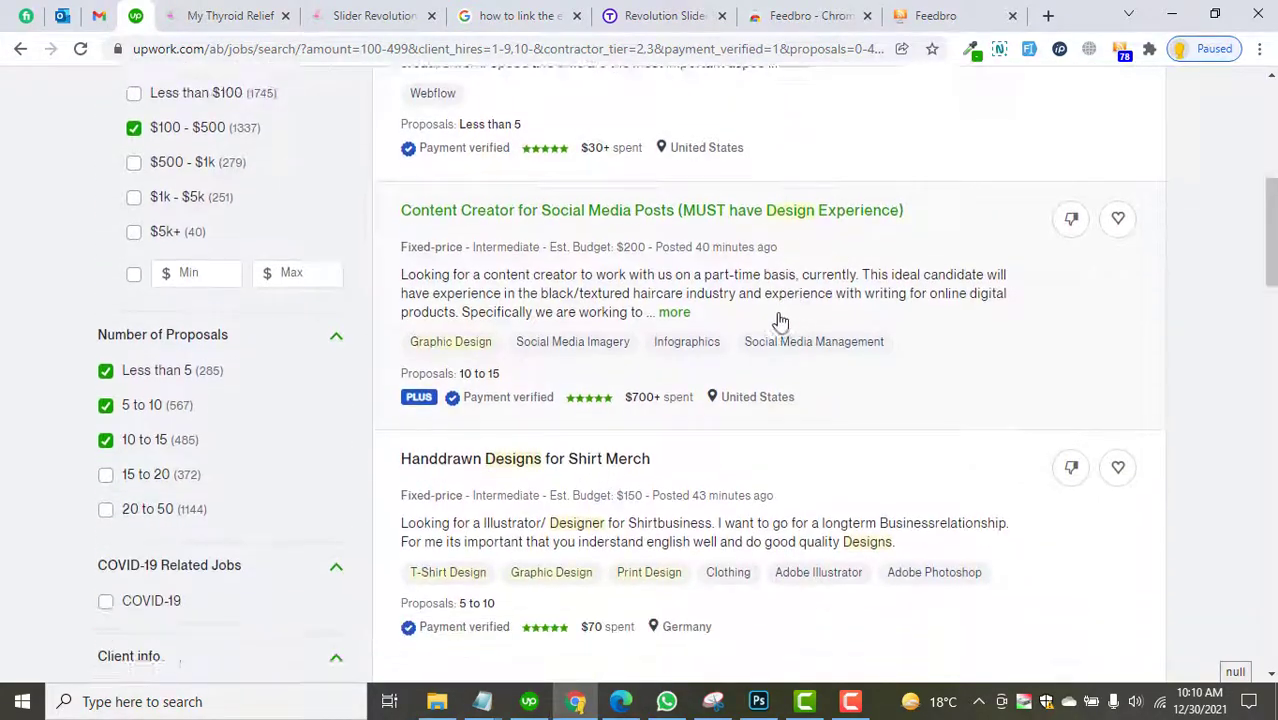
scroll(731, 302, "up", 5)
scroll(542, 271, "down", 4)
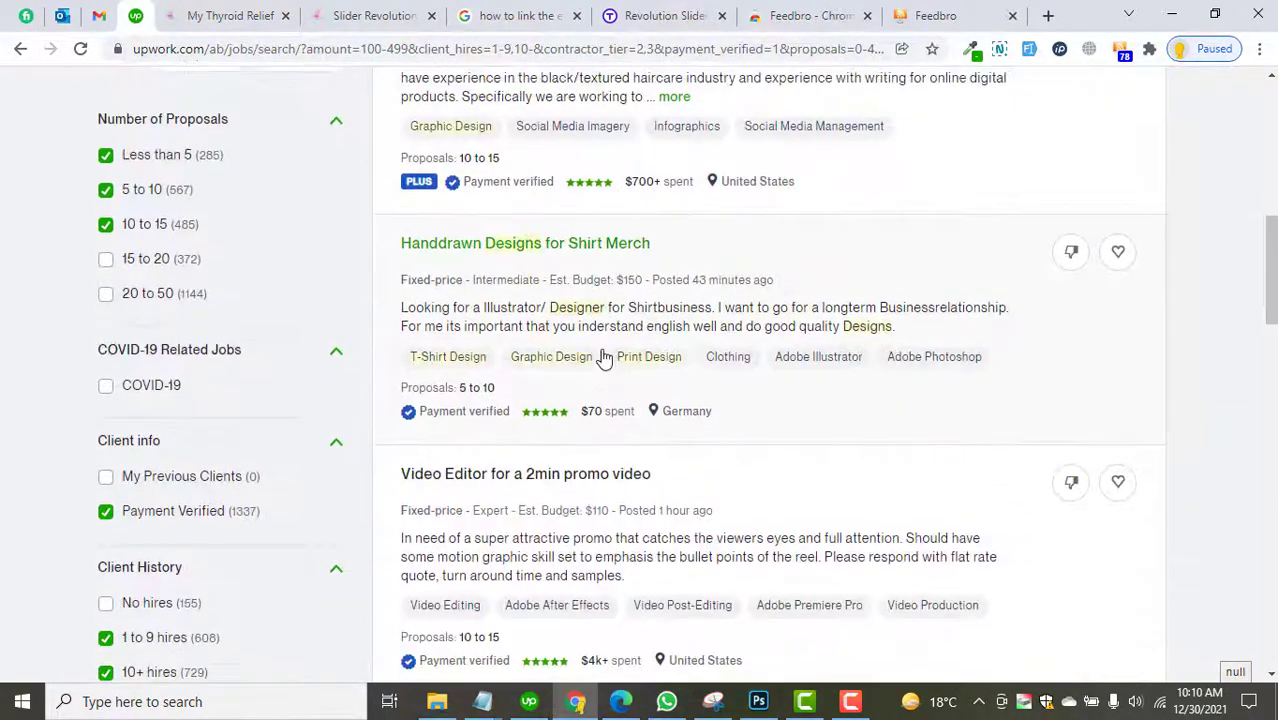
scroll(575, 370, "up", 10)
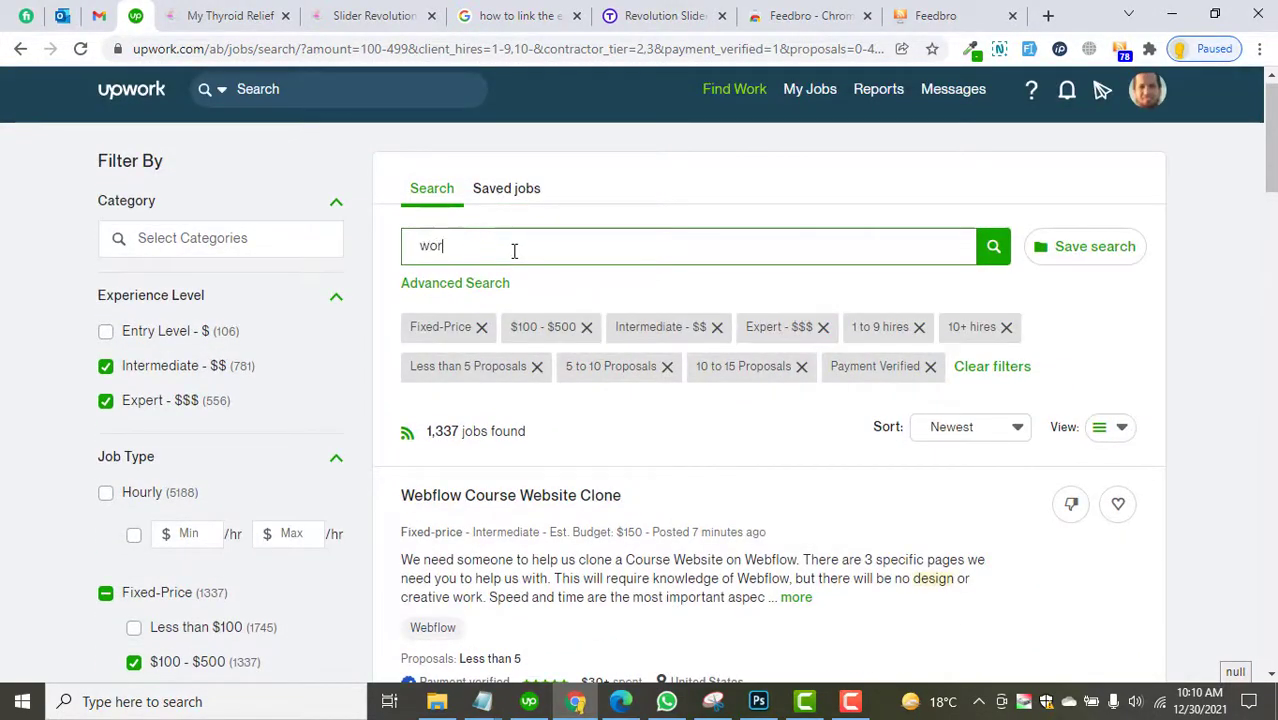
key("Return")
Step: Examine the WordPress development job listings, including their budgets, posting times and proposal ranges
scroll(457, 289, "down", 7)
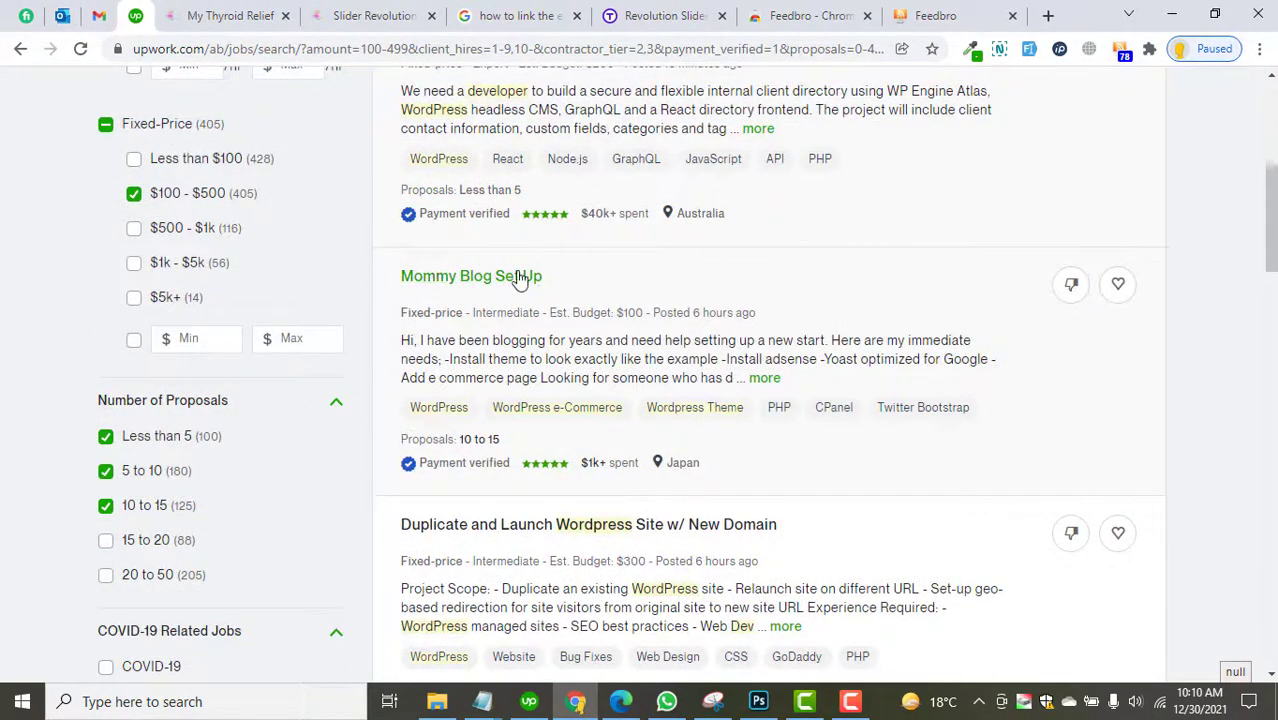
scroll(600, 300, "down", 1)
scroll(600, 280, "down", 2)
scroll(610, 320, "down", 5)
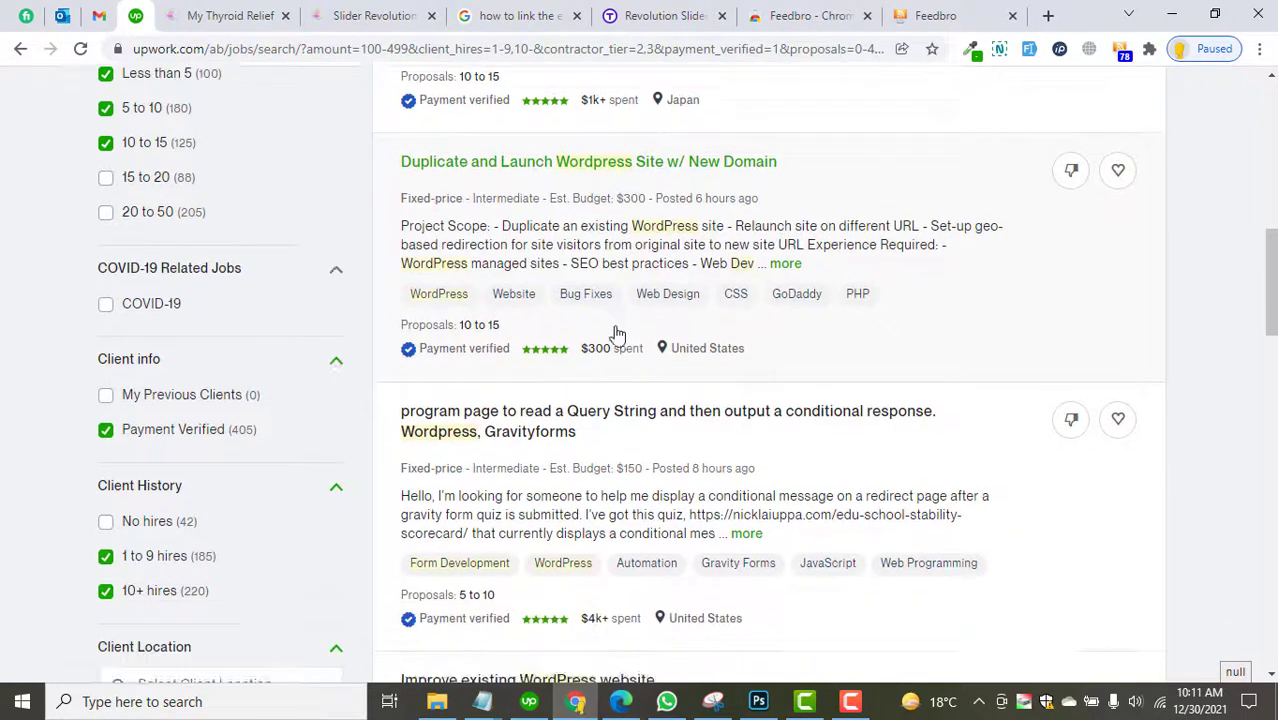
scroll(613, 327, "down", 7)
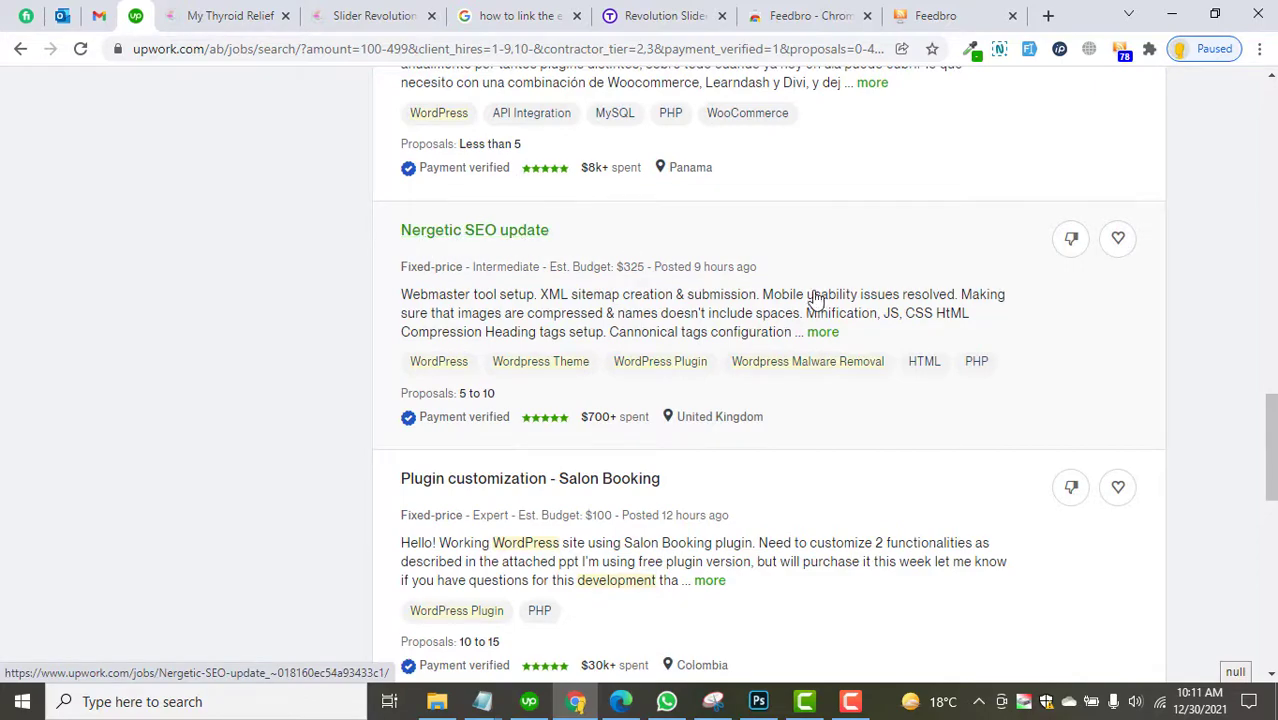
scroll(840, 305, "down", 5)
scroll(838, 311, "down", 2)
scroll(1027, 389, "up", 20)
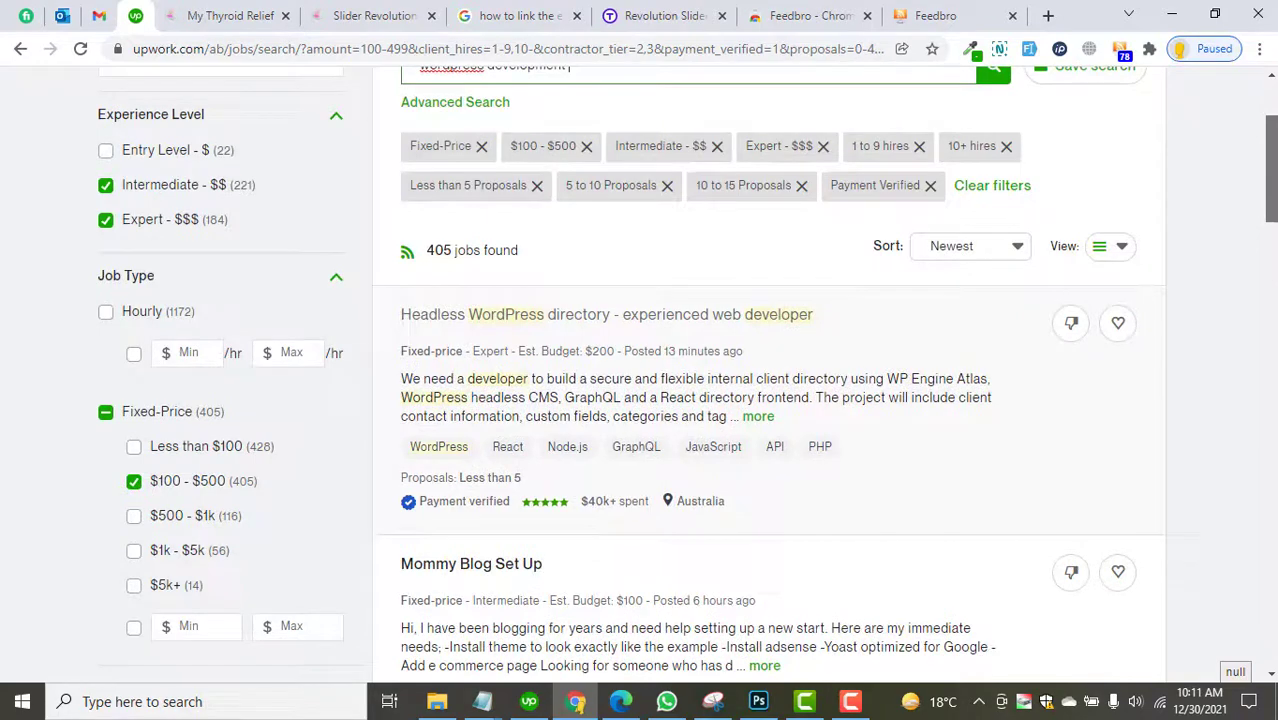
Step: Switch back to the Feedbro reader and bring up Feedbro's Chrome Web Store page
left_click(930, 12)
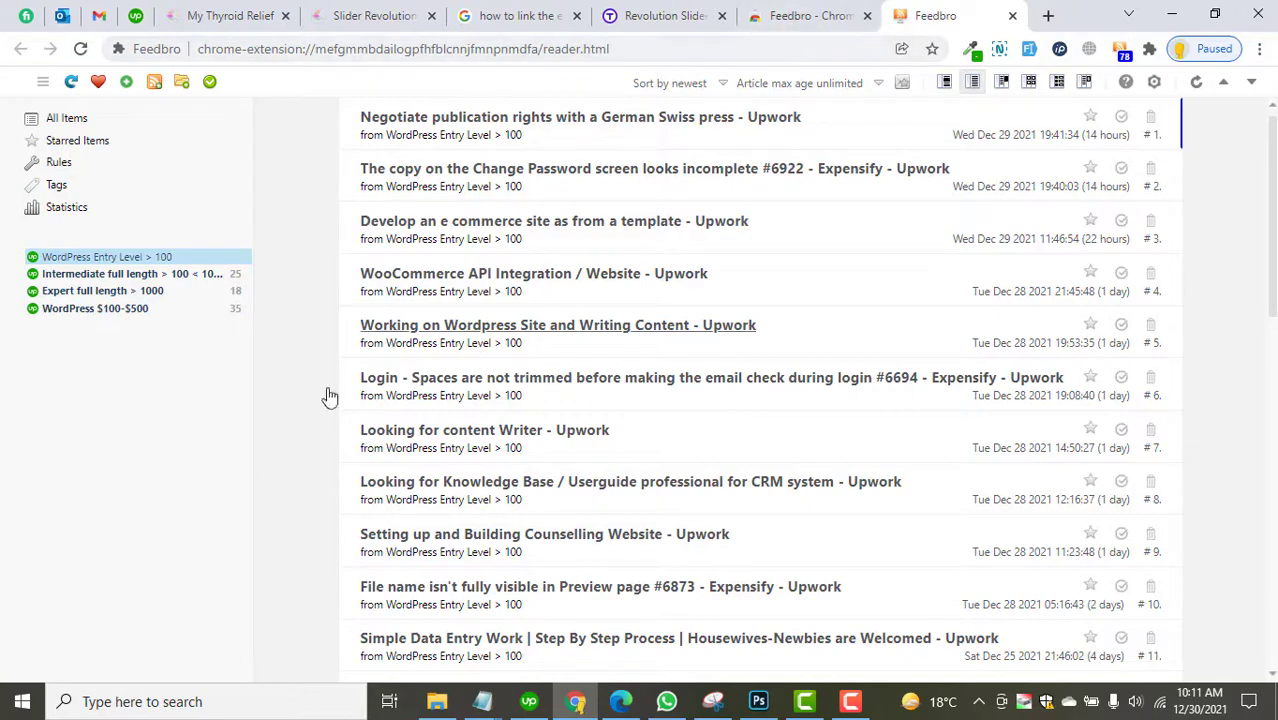
left_click(822, 10)
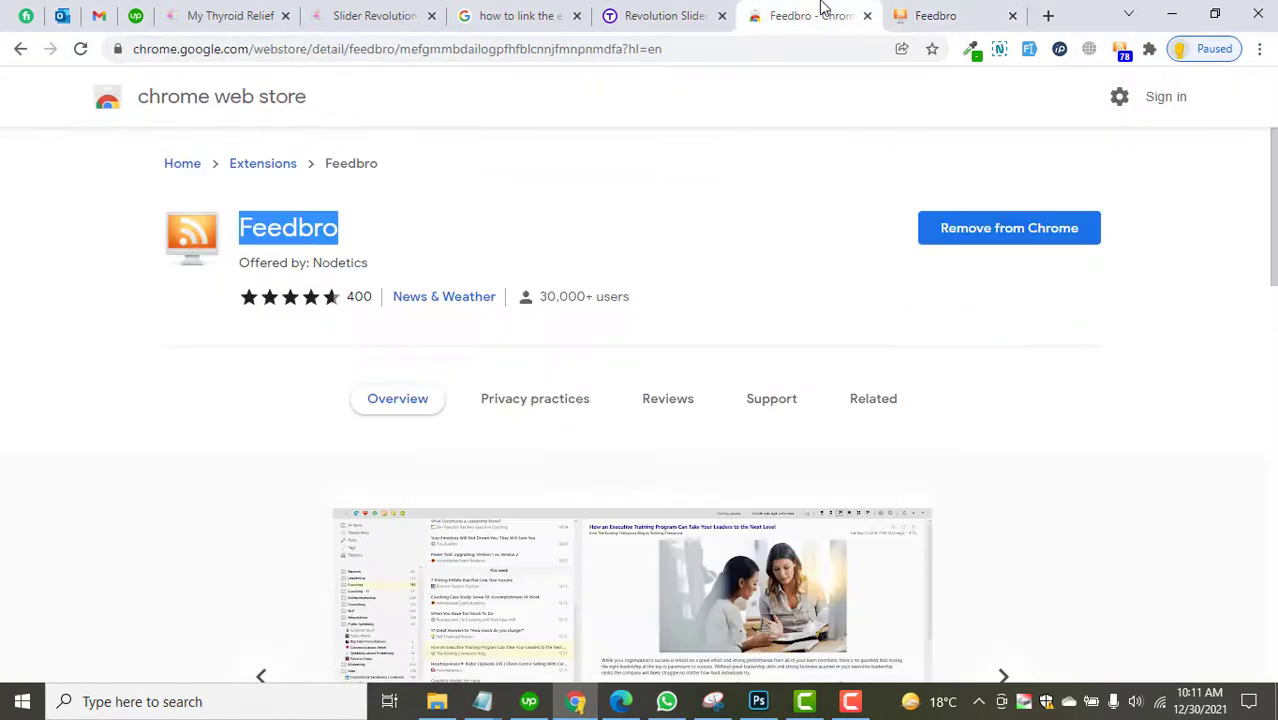
Step: Return to the Upwork WordPress development search and review its experience, budget, proposal, client and project length filters
left_click(135, 15)
scroll(112, 456, "up", 2)
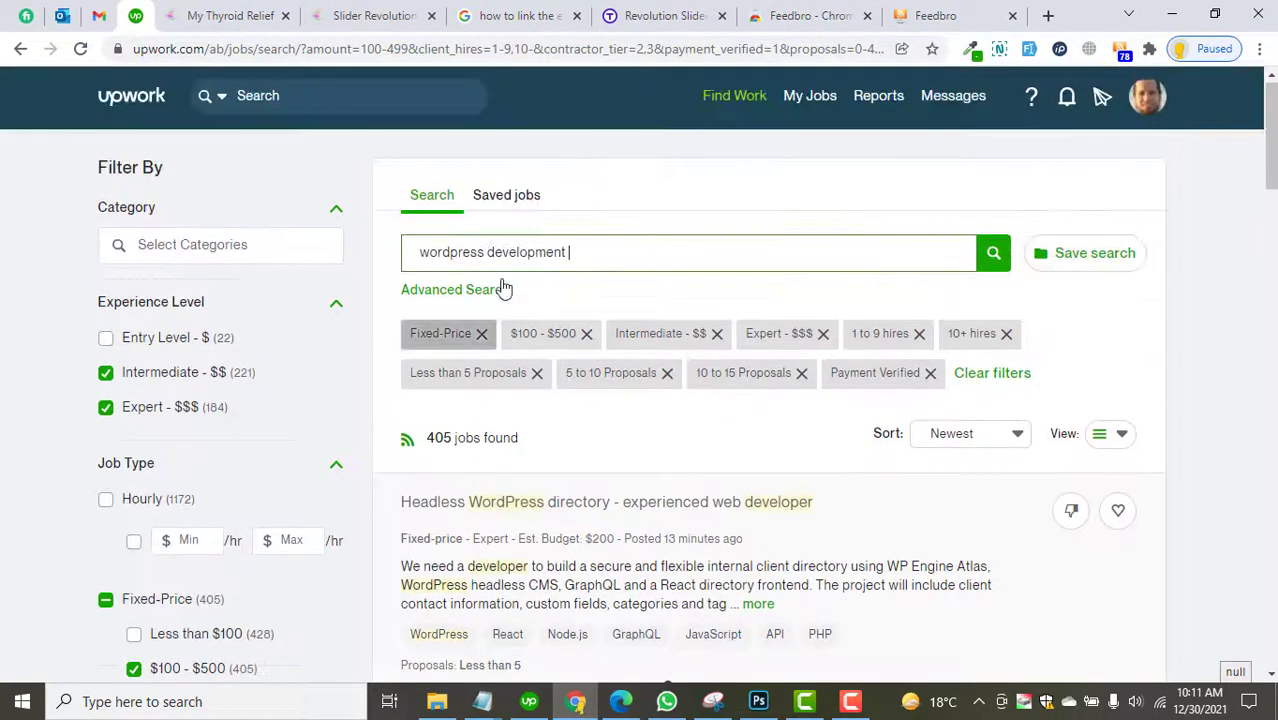
scroll(450, 330, "down", 1)
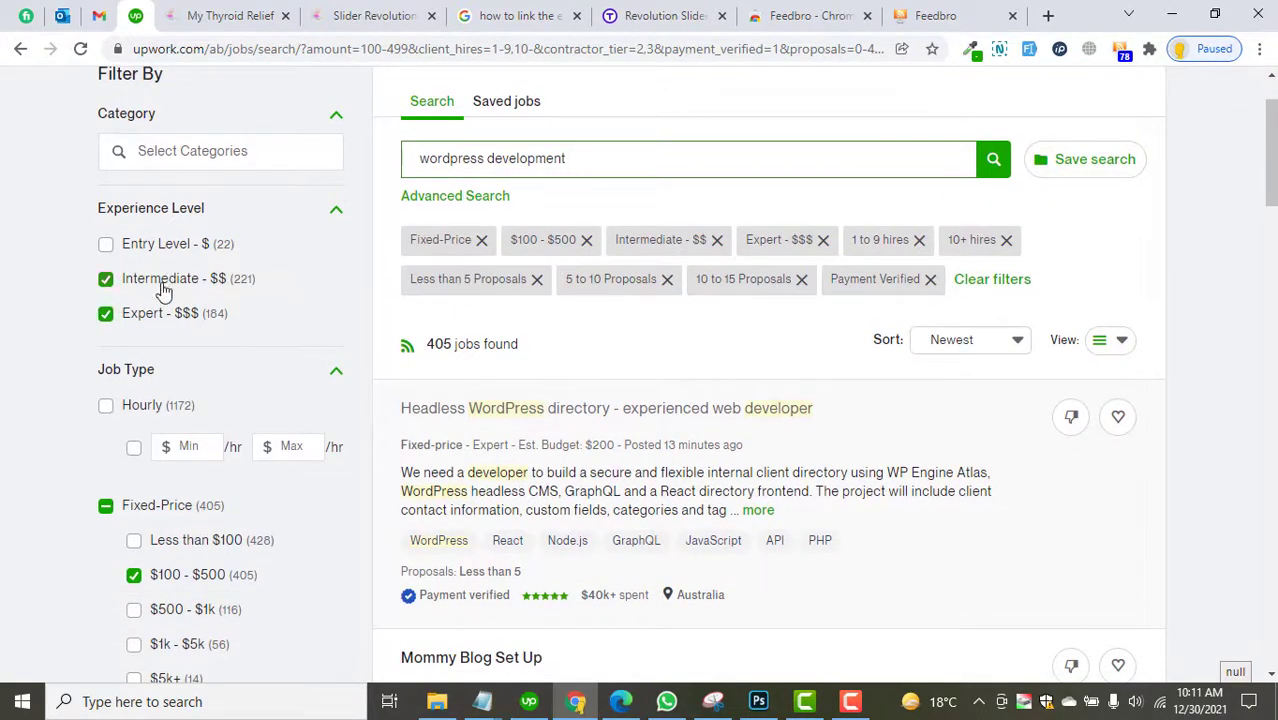
scroll(183, 331, "down", 5)
scroll(193, 352, "down", 3)
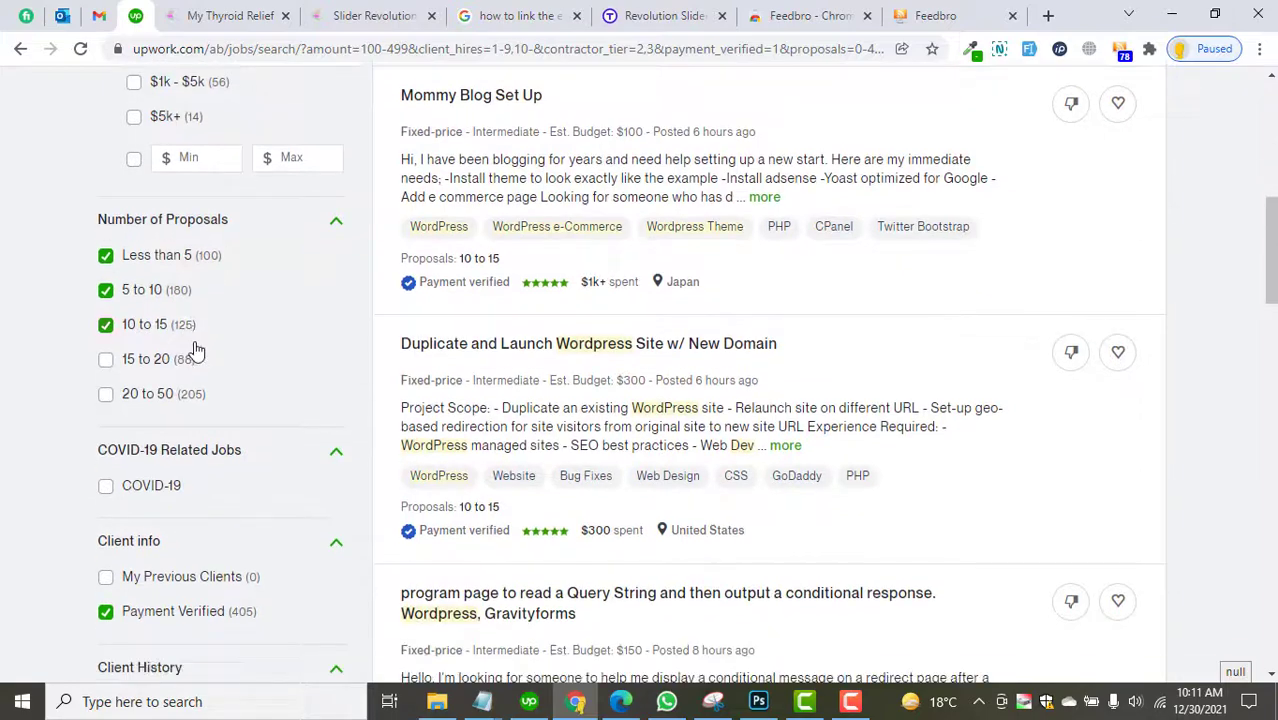
scroll(202, 416, "down", 1)
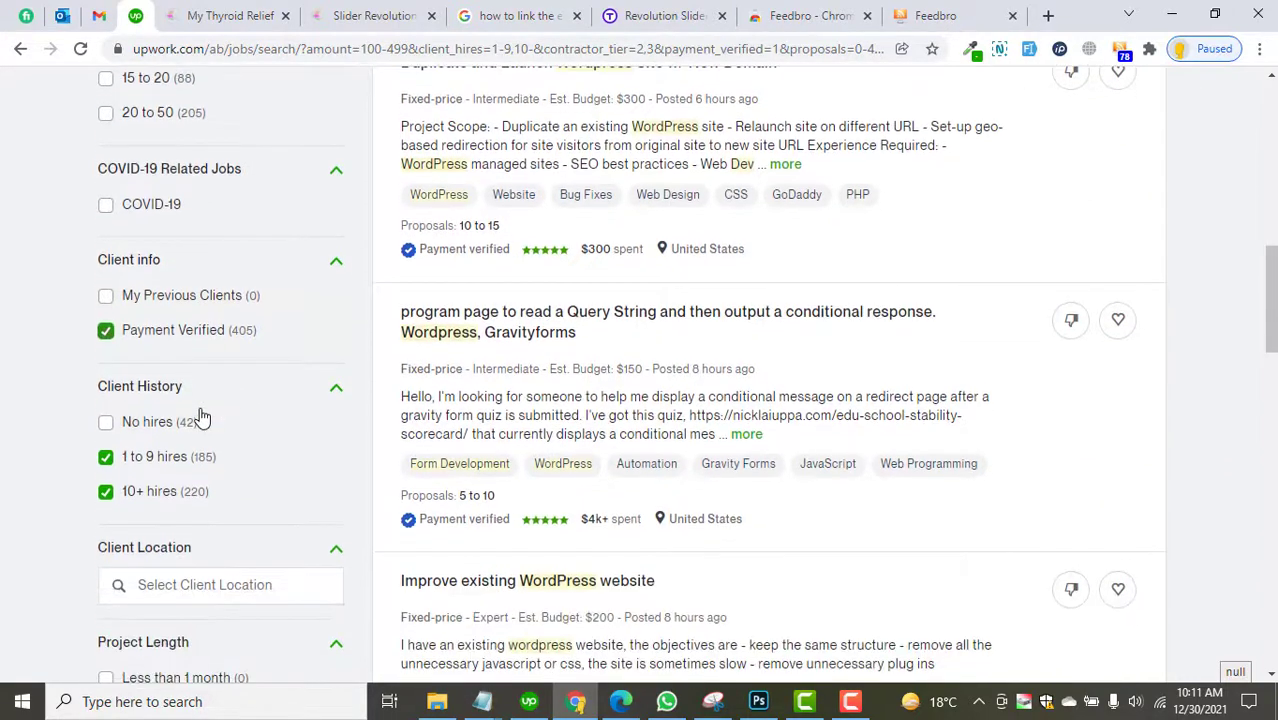
scroll(200, 418, "down", 4)
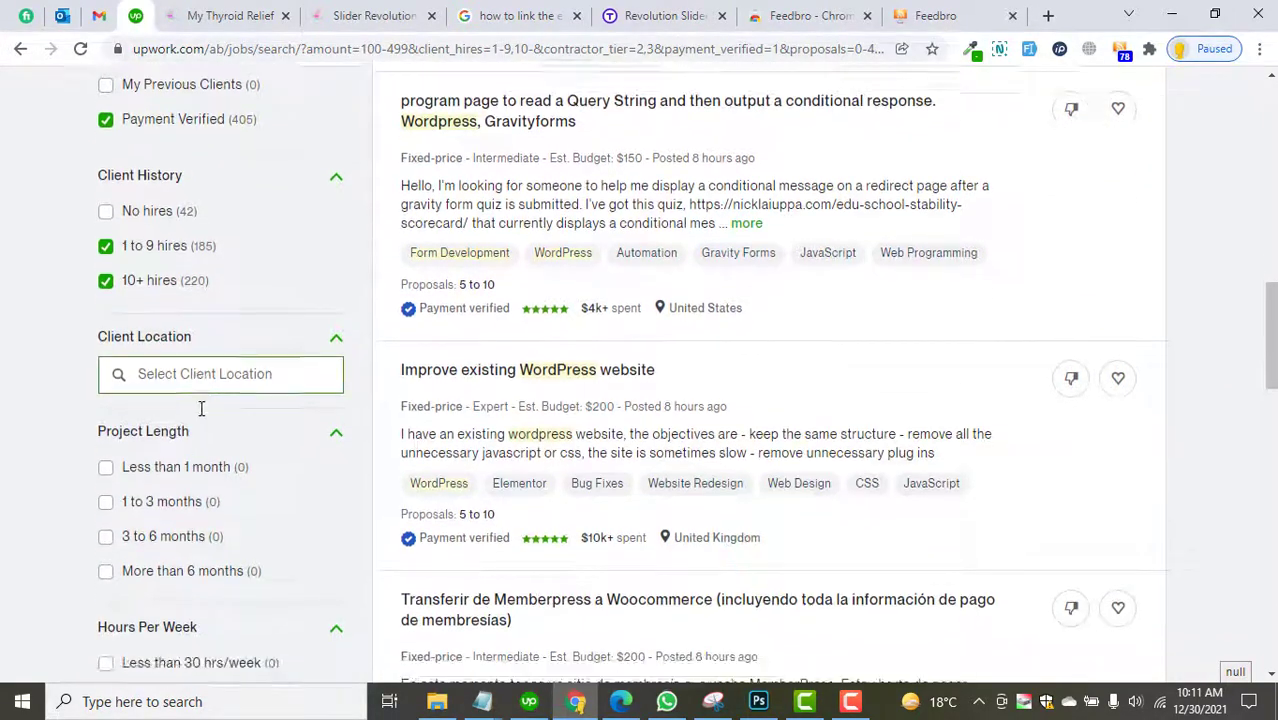
scroll(180, 434, "down", 2)
scroll(171, 430, "up", 10)
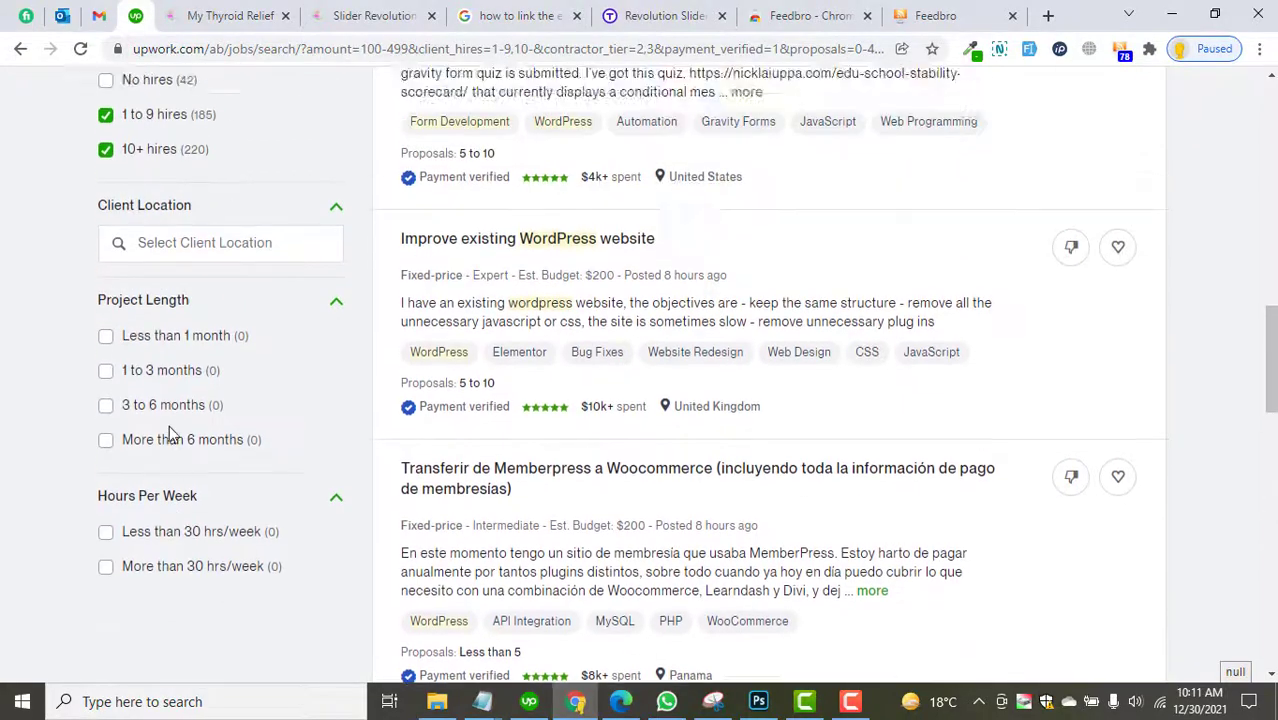
scroll(165, 430, "up", 3)
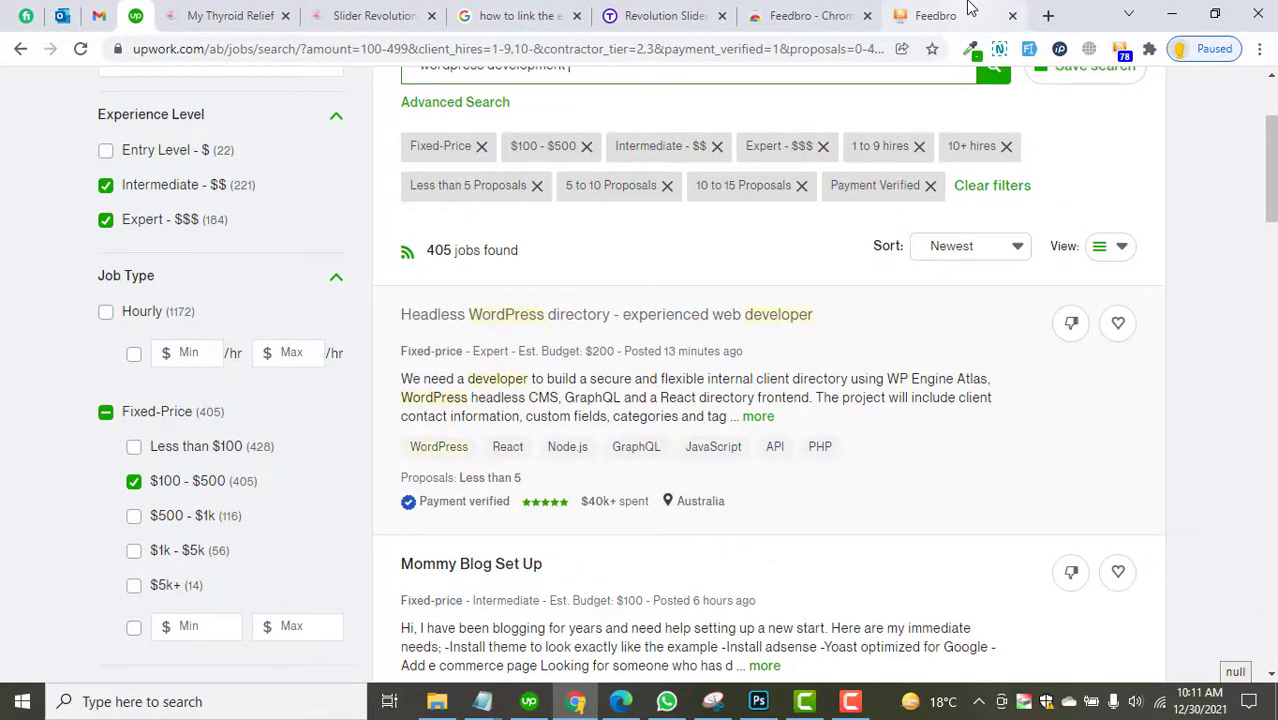
Step: Check the saved feeds in the Feedbro reader and return to the top of the Upwork search results
left_click(968, 12)
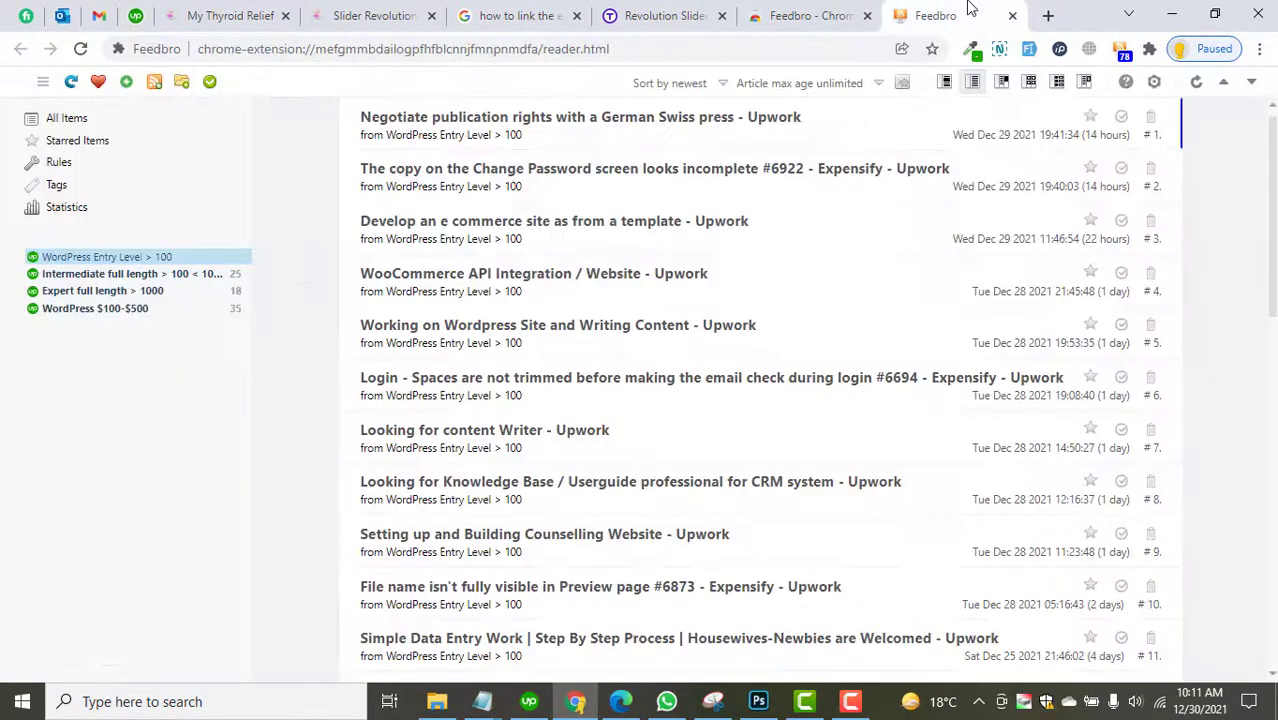
left_click(135, 14)
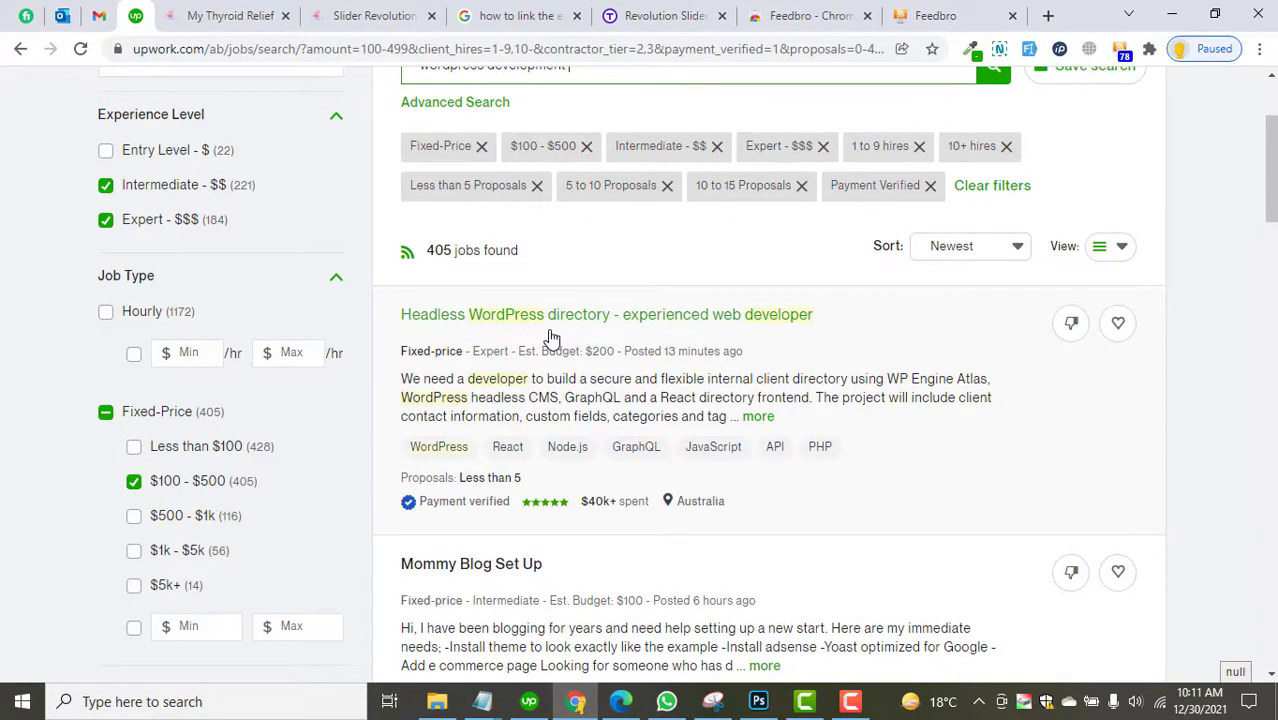
scroll(565, 343, "up", 2)
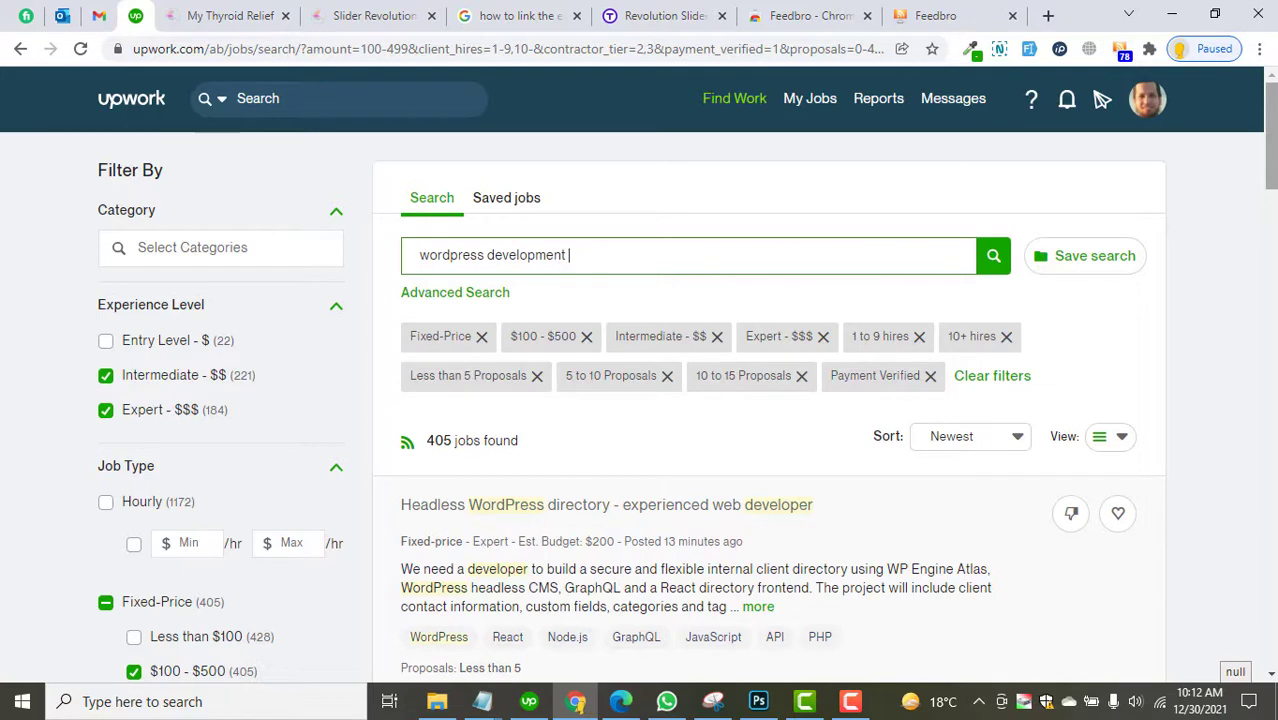
Step: Examine the experience level, fixed-price budget, number of proposals, client info and client history filters on the Upwork search
scroll(284, 316, "down", 1)
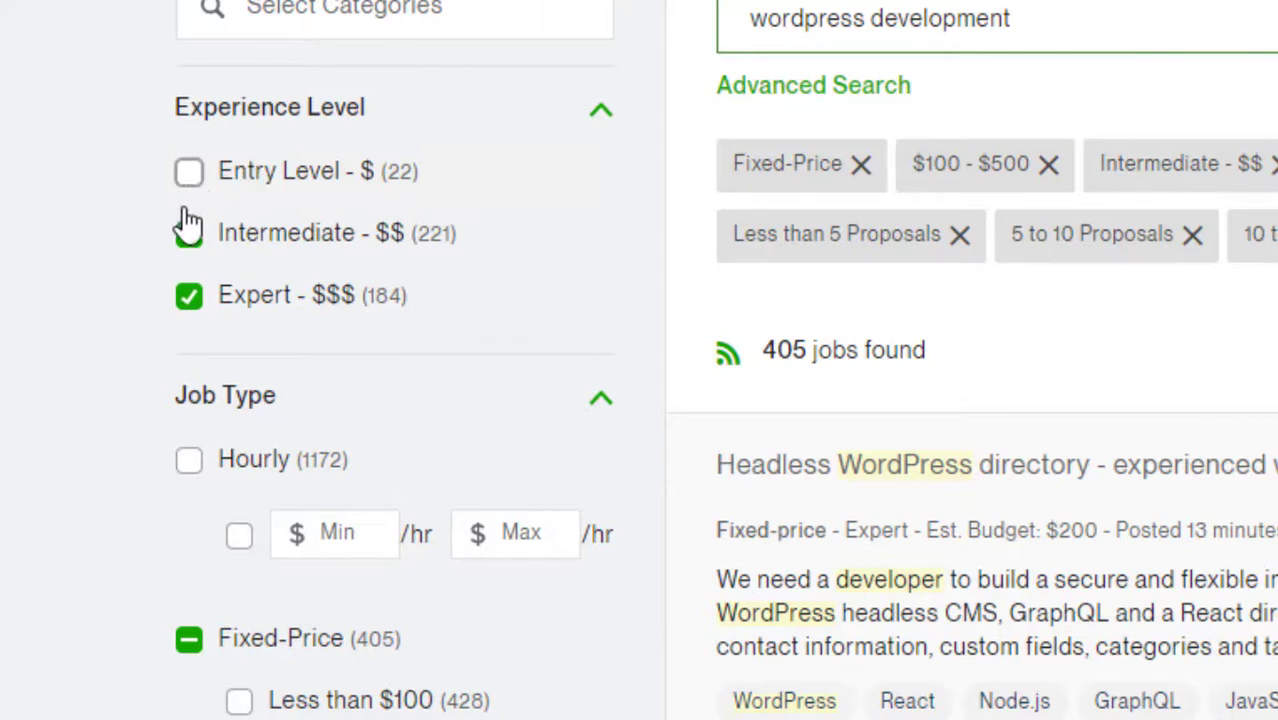
left_click(1184, 33)
scroll(282, 280, "down", 3)
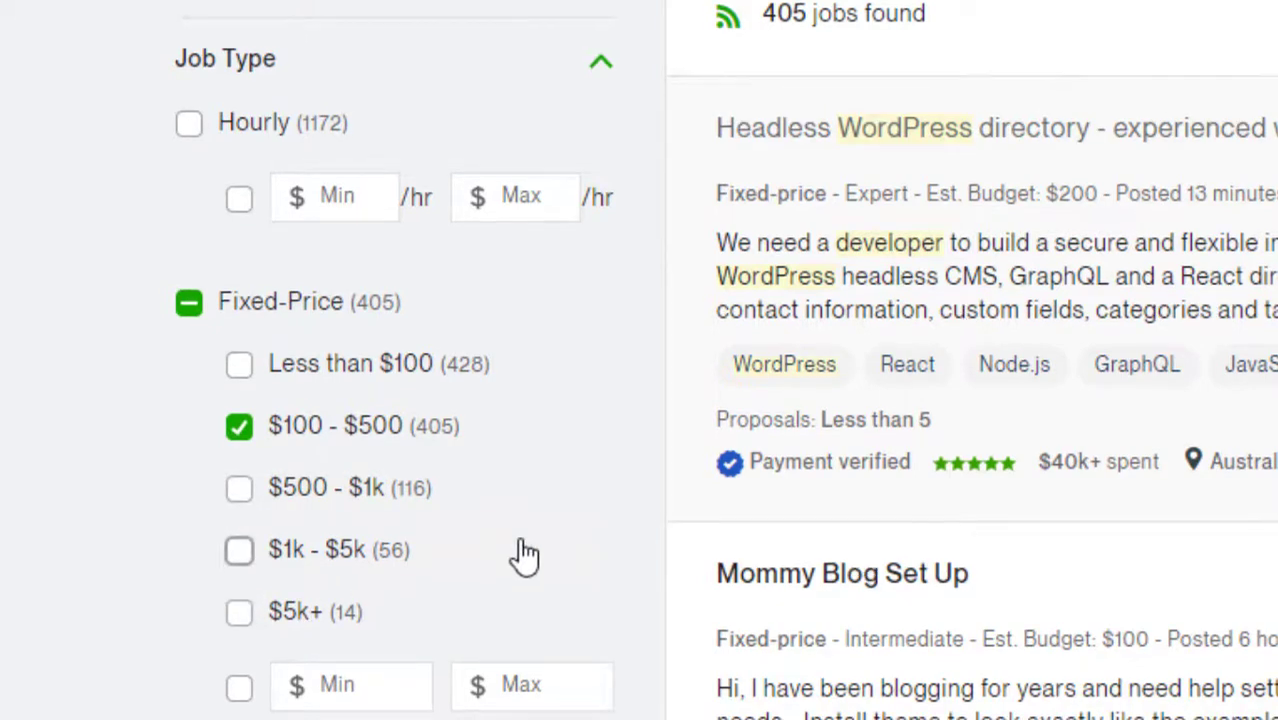
scroll(519, 554, "down", 2)
scroll(416, 414, "up", 4)
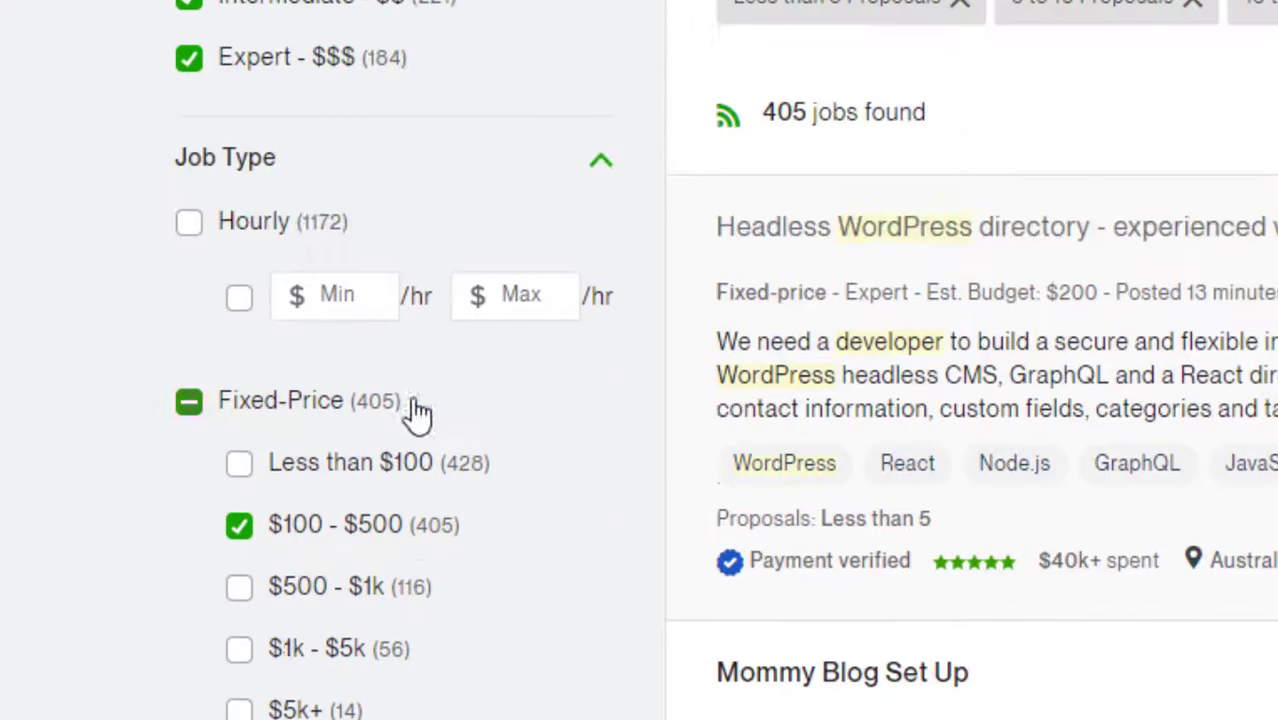
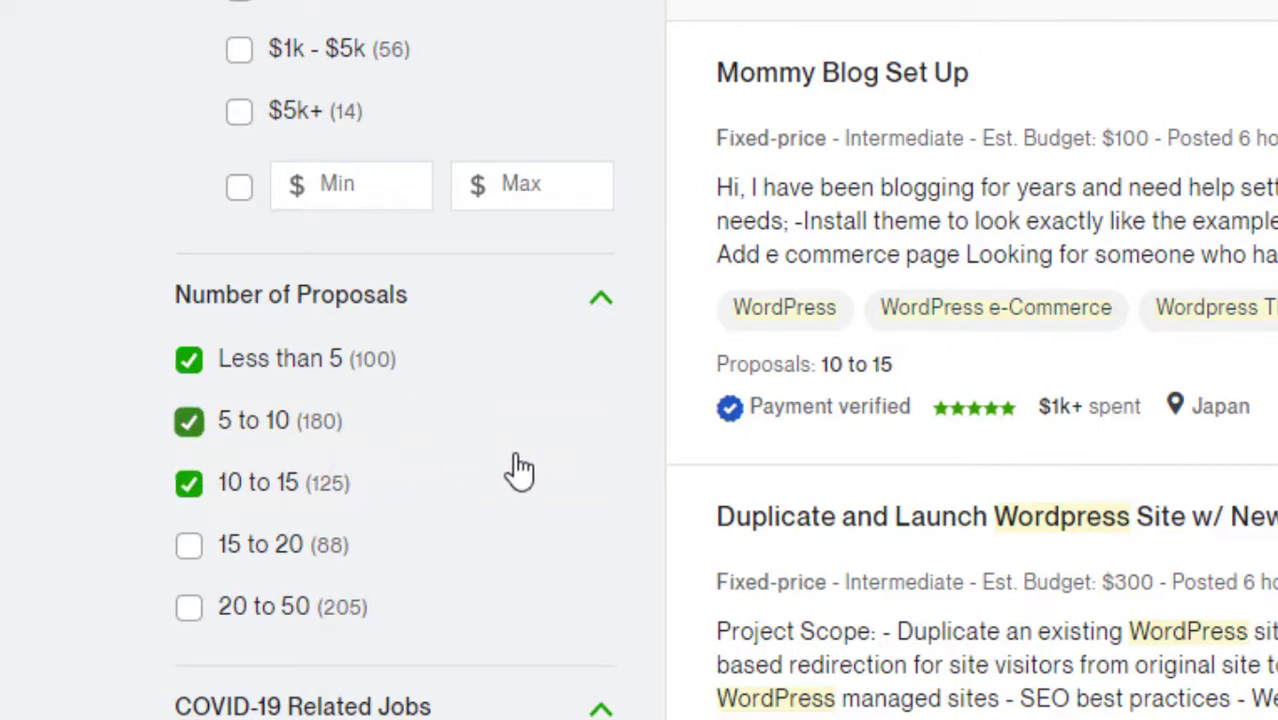
scroll(548, 442, "down", 5)
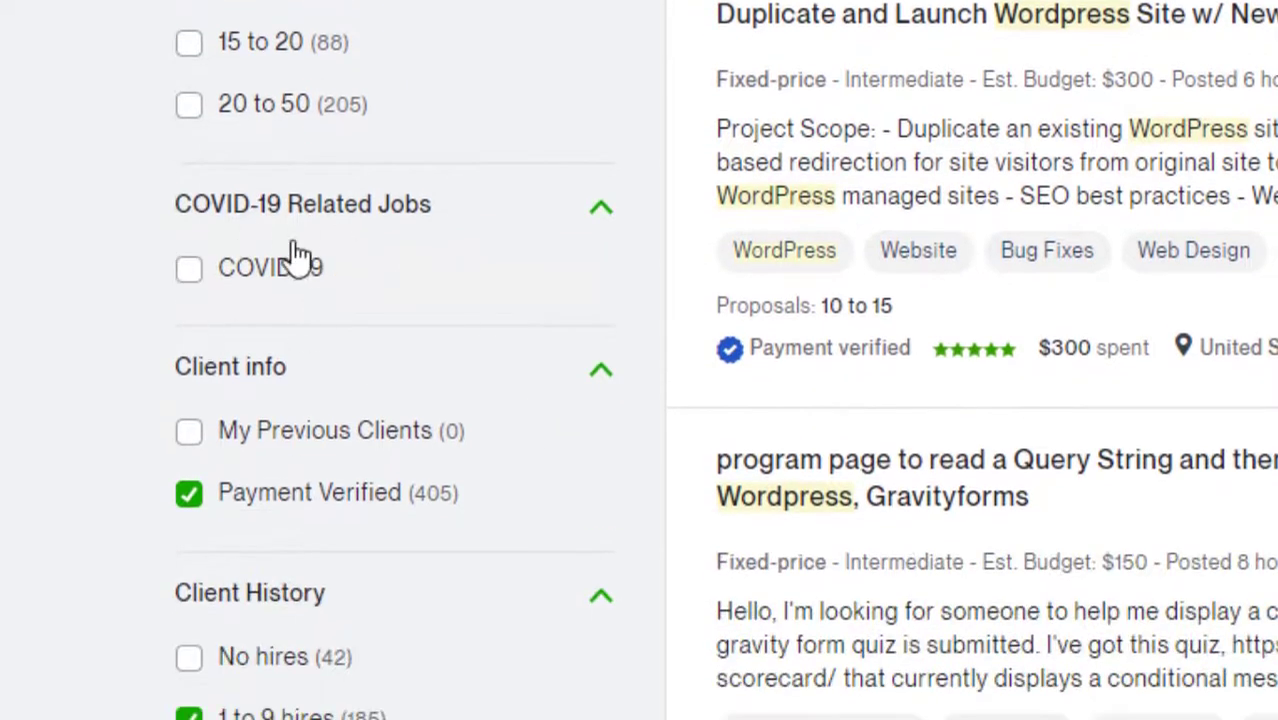
scroll(484, 283, "down", 2)
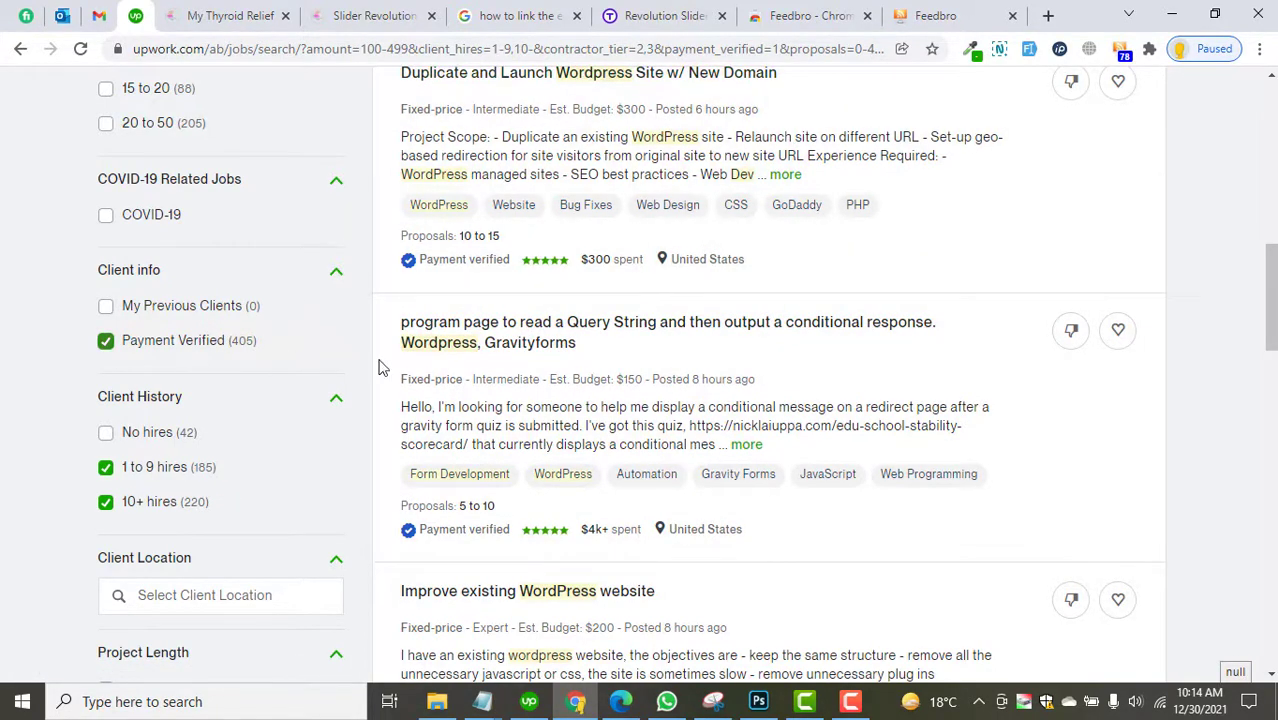
scroll(767, 416, "down", 3)
scroll(549, 380, "up", 2)
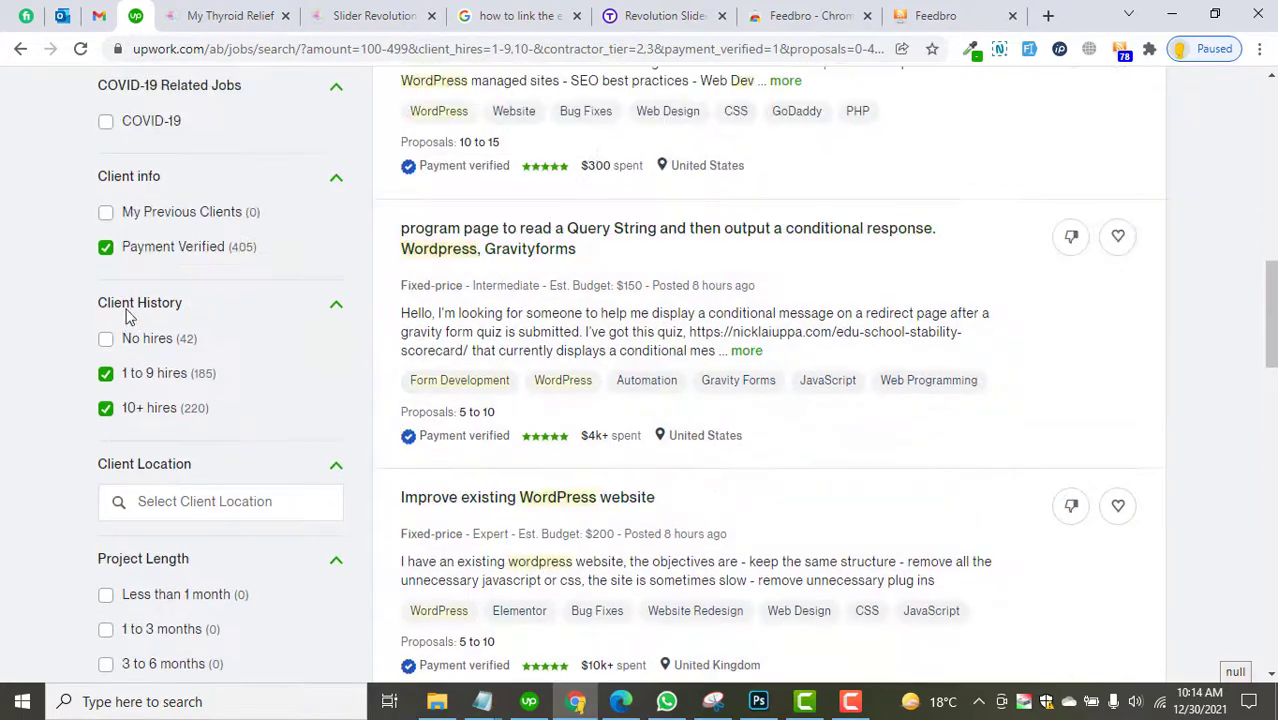
Step: Turn off the Payment Verified filter and browse the WordPress job listings, including those from payment-unverified clients
left_click(106, 247)
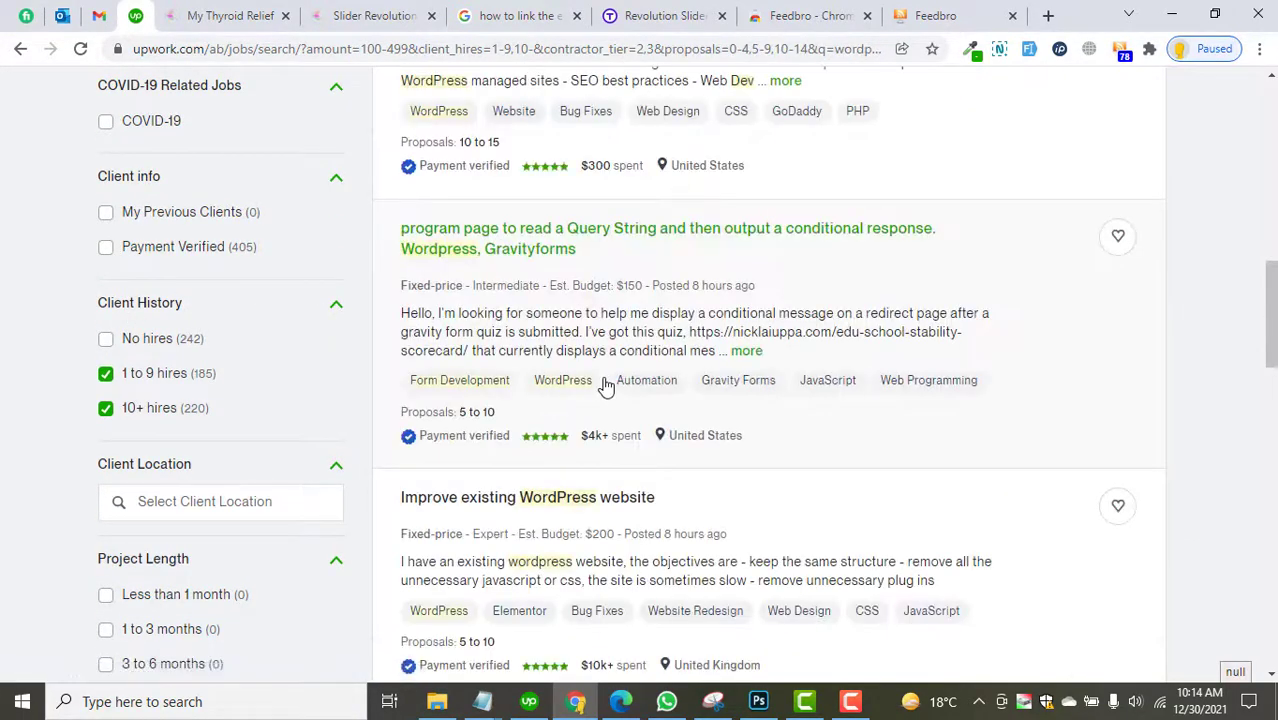
scroll(607, 385, "up", 5)
scroll(630, 408, "up", 4)
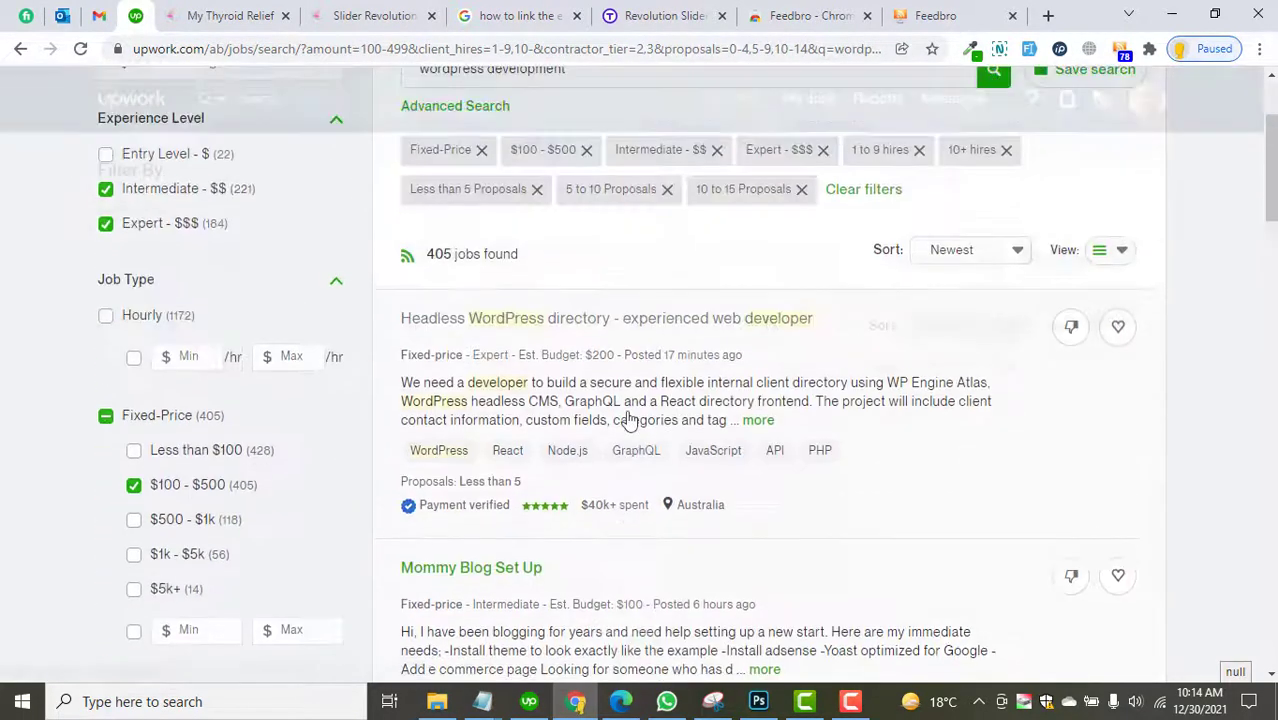
left_click(767, 320)
scroll(770, 320, "down", 5)
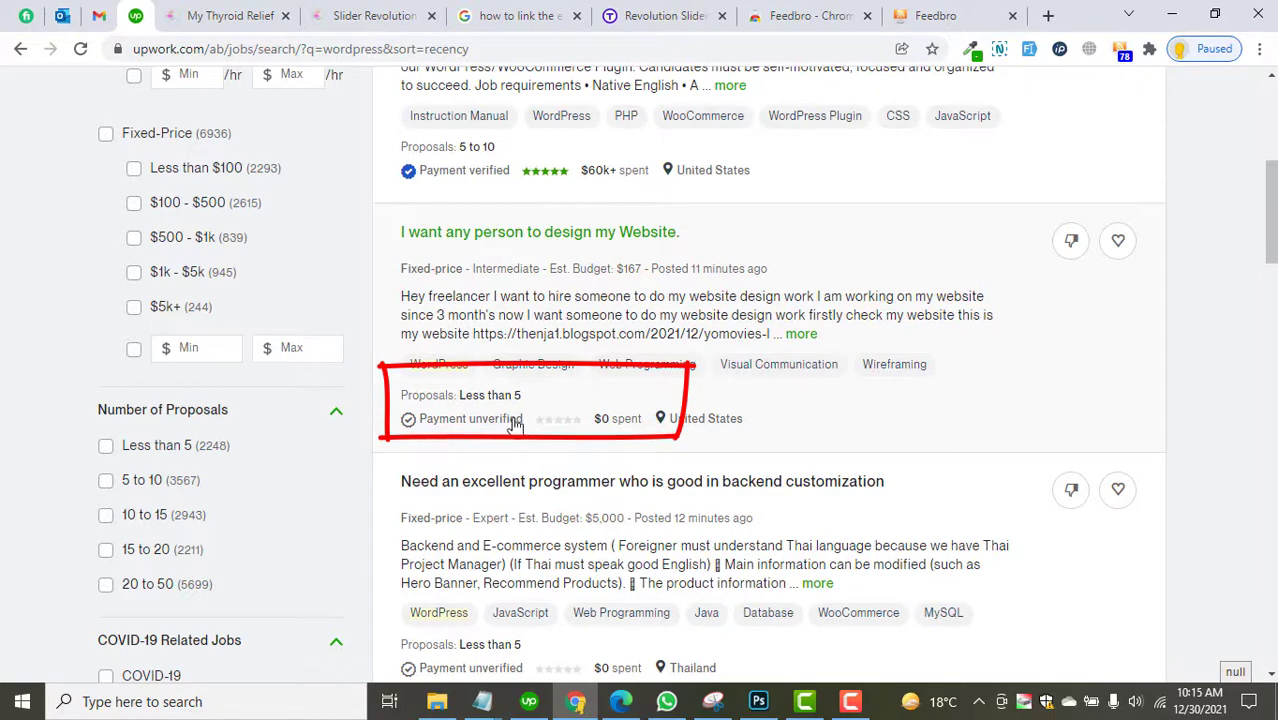
Step: Open the job "I want any person to design my Website.", read its description, activity and client details, and close it
left_click(533, 233)
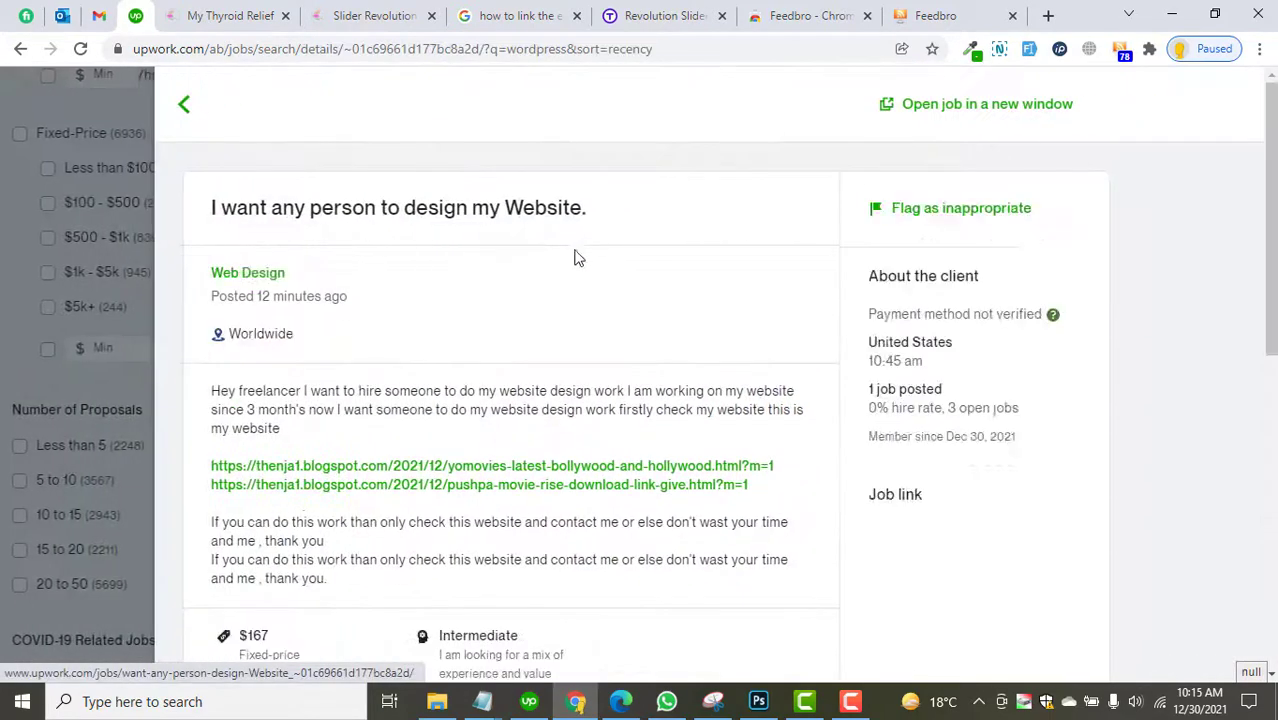
scroll(730, 355, "down", 2)
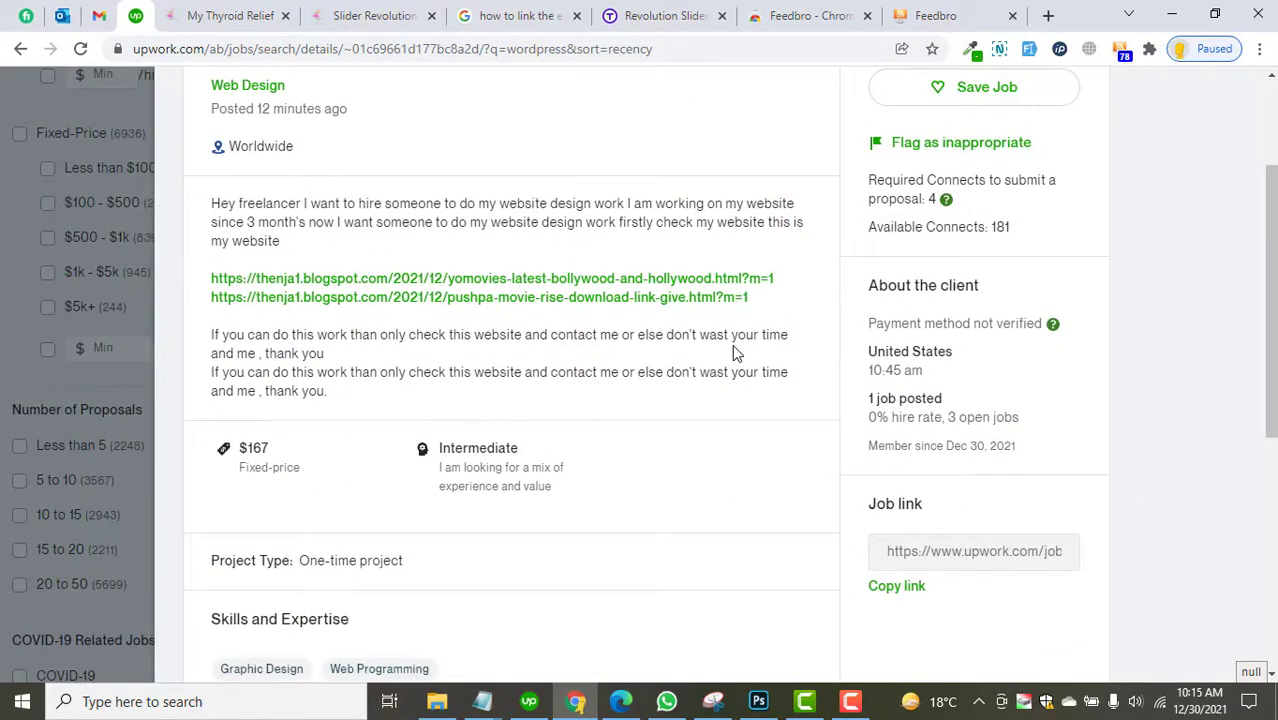
scroll(732, 344, "down", 5)
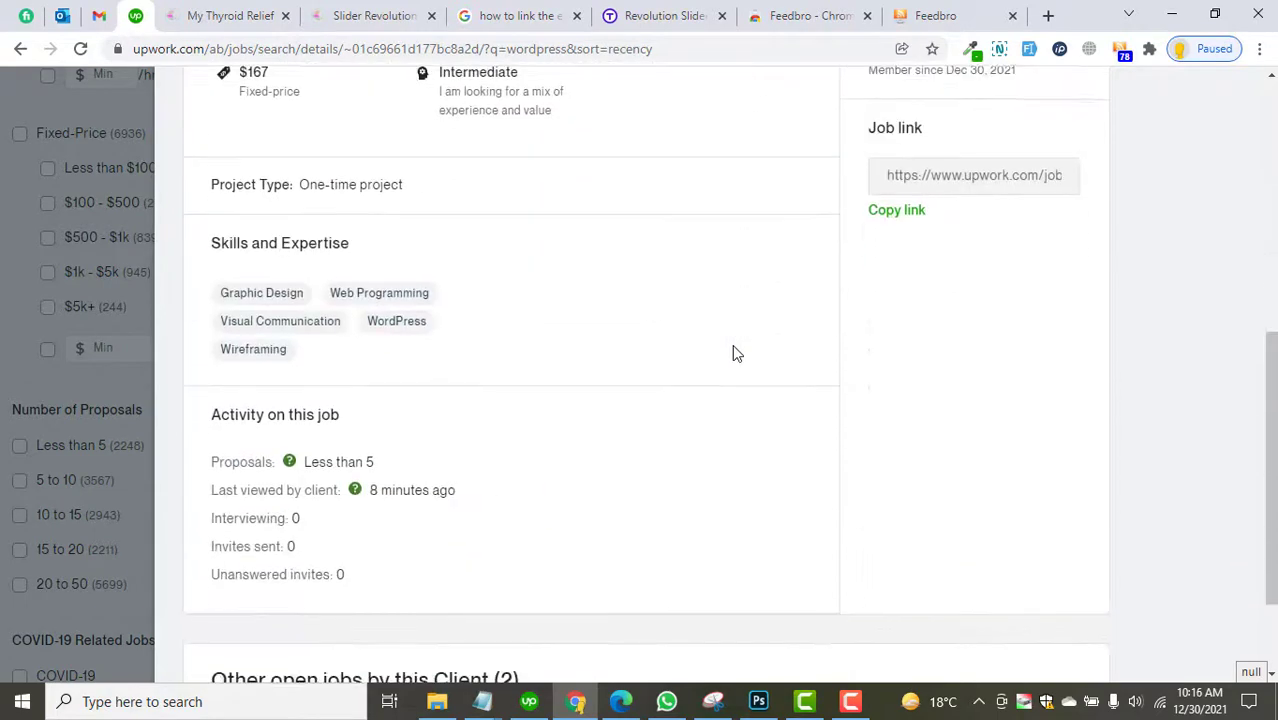
scroll(731, 350, "up", 5)
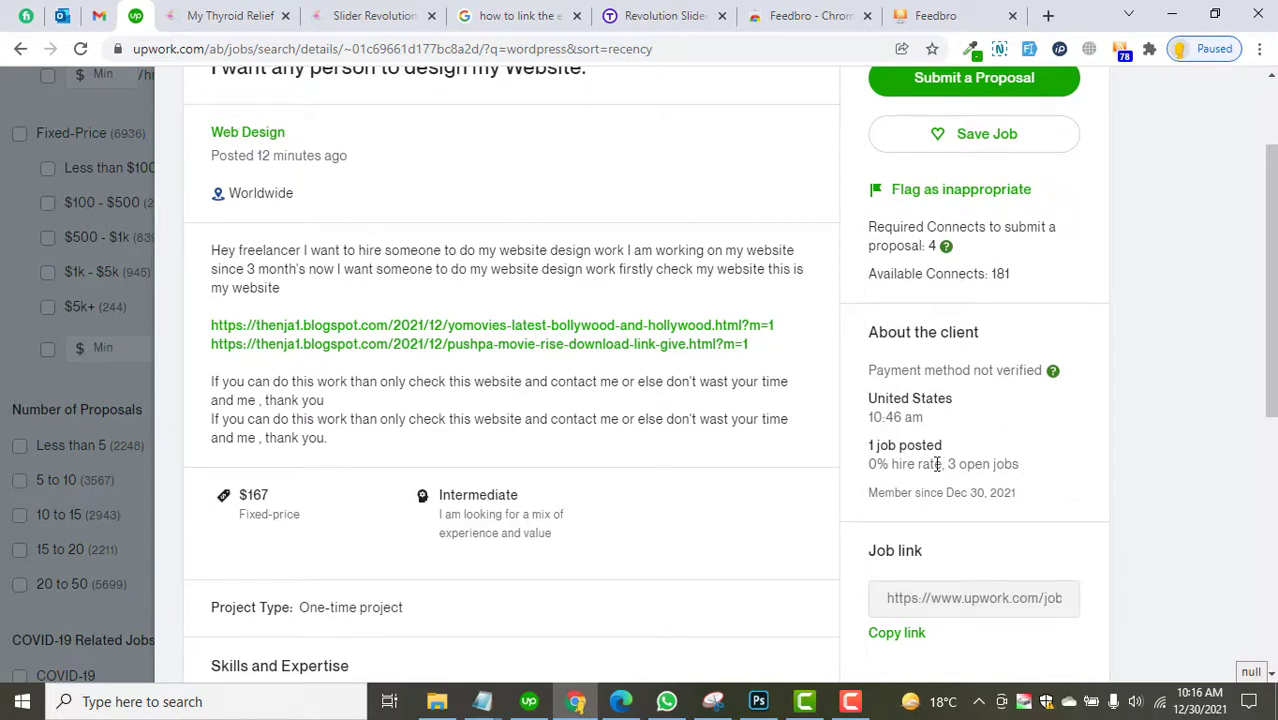
left_click(1, 262)
Step: Limit the WordPress job search to clients with verified payment and look over the filtered results
scroll(458, 375, "down", 3)
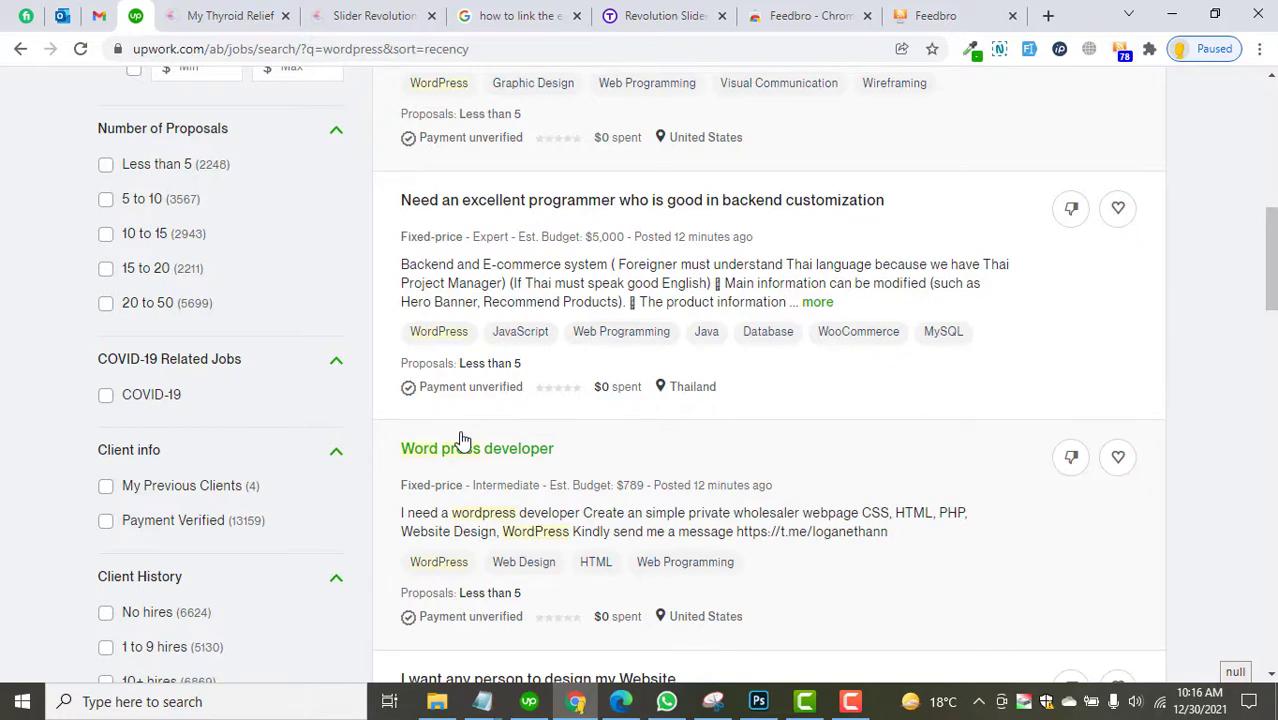
scroll(465, 430, "down", 2)
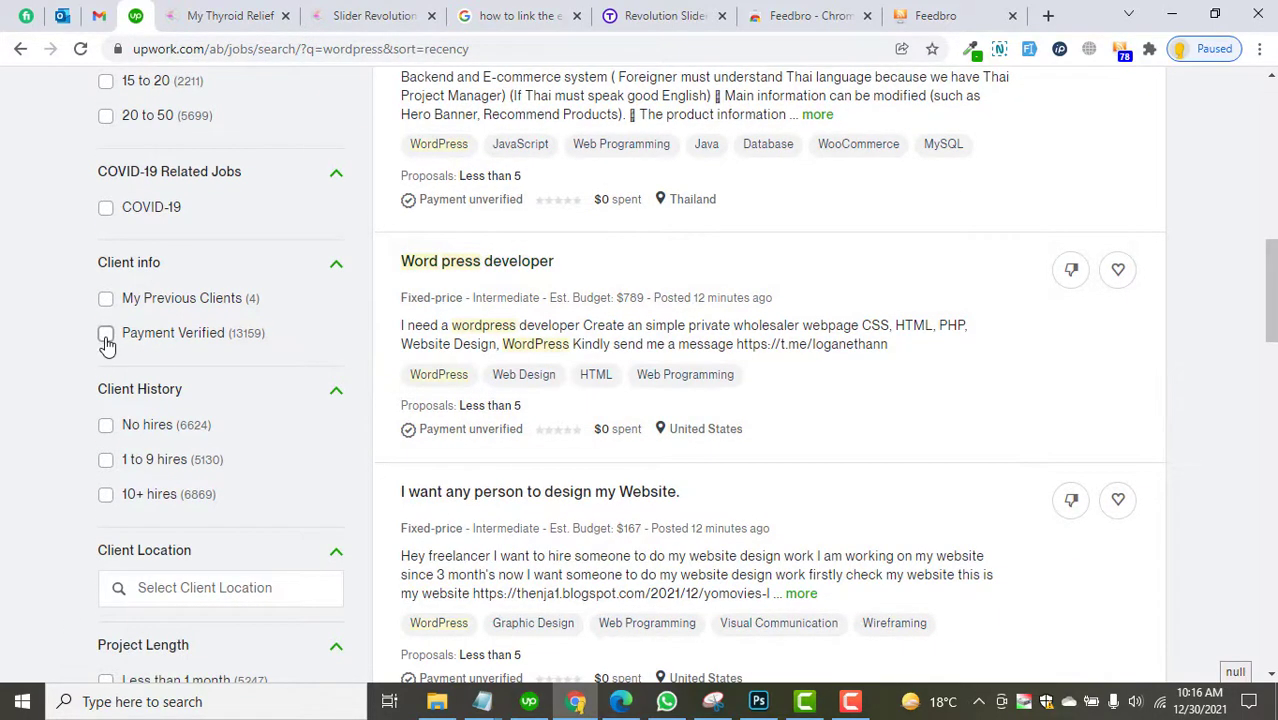
left_click(106, 334)
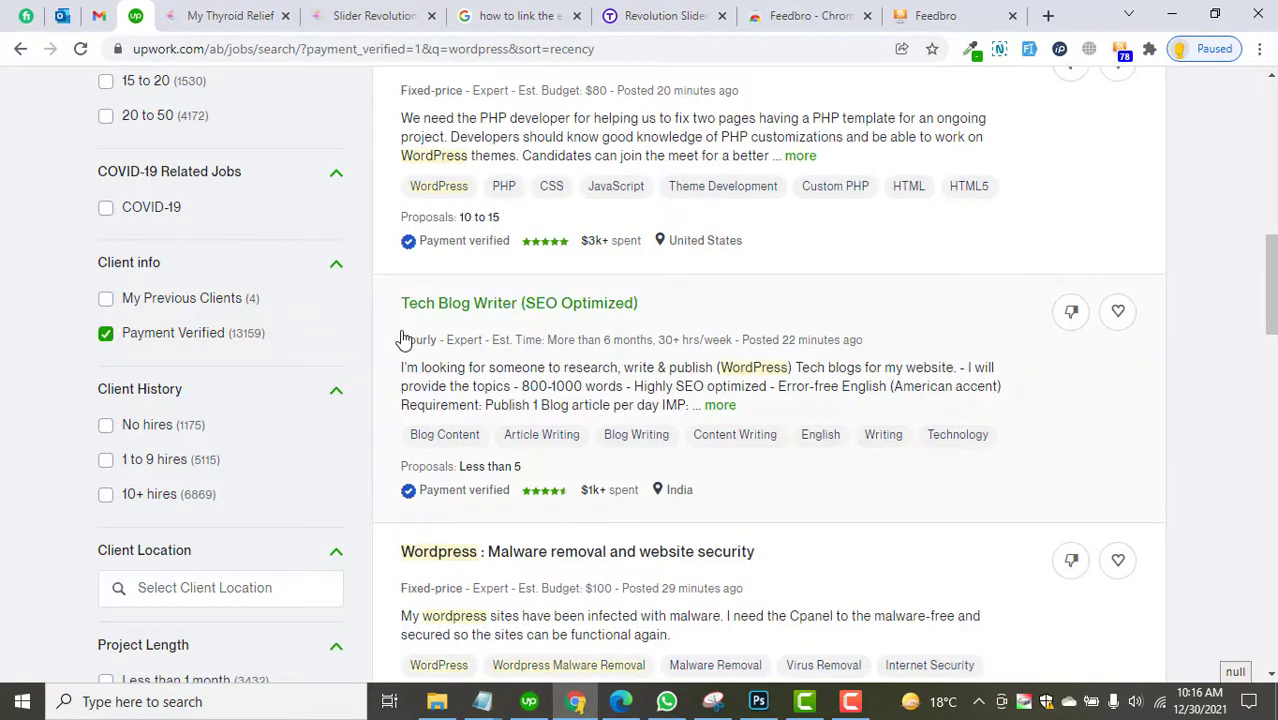
scroll(403, 340, "up", 10)
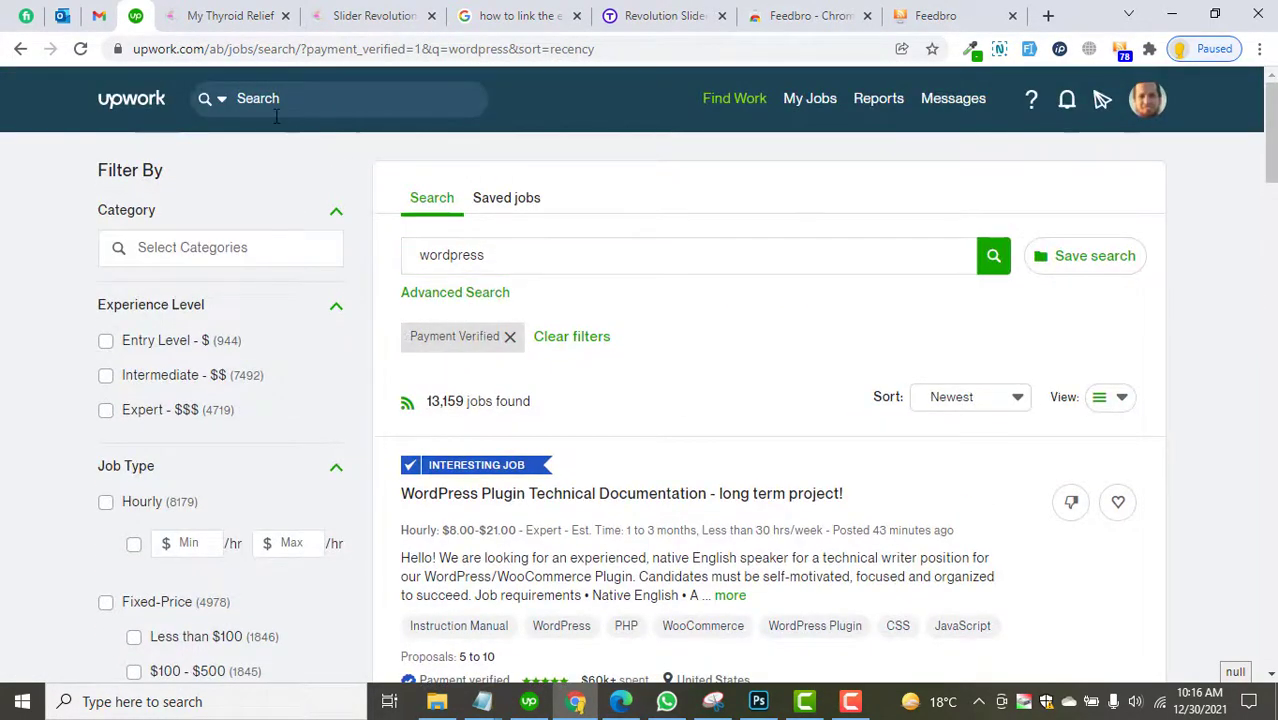
scroll(300, 317, "down", 10)
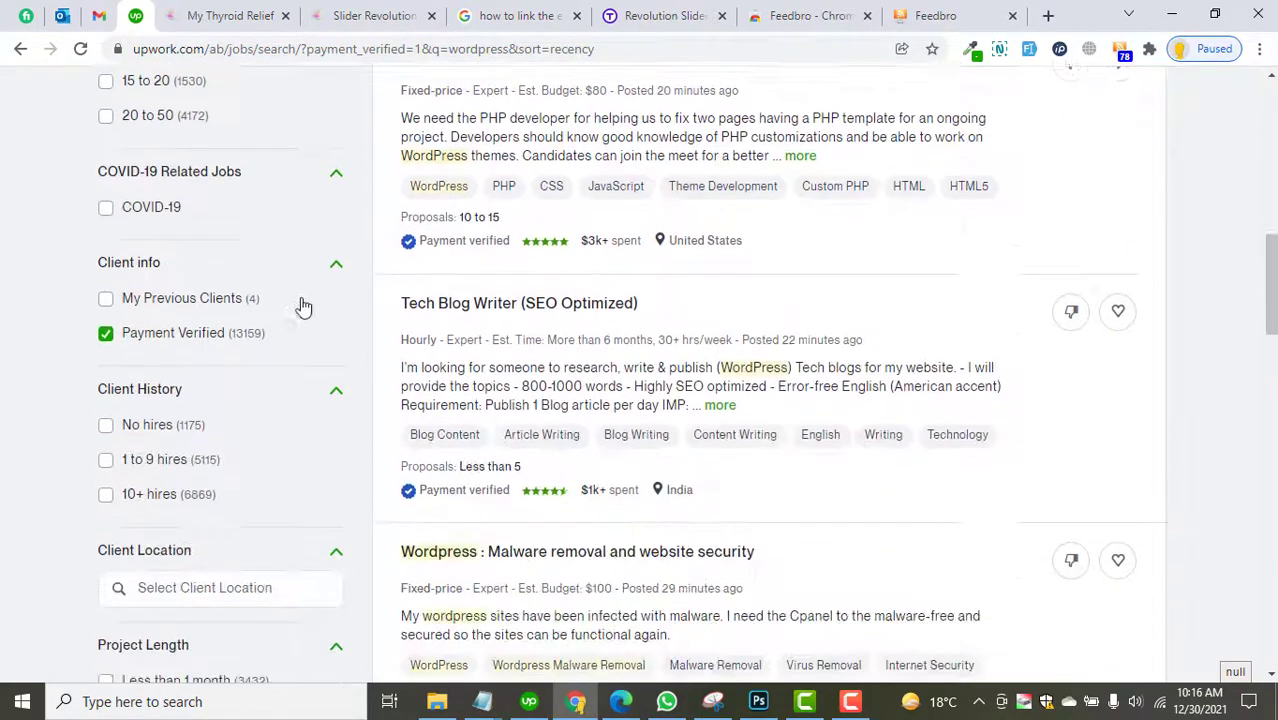
Step: Filter the client history to 1 to 9 hires and 10+ hires, and review the project length and hours per week filters
scroll(294, 307, "down", 1)
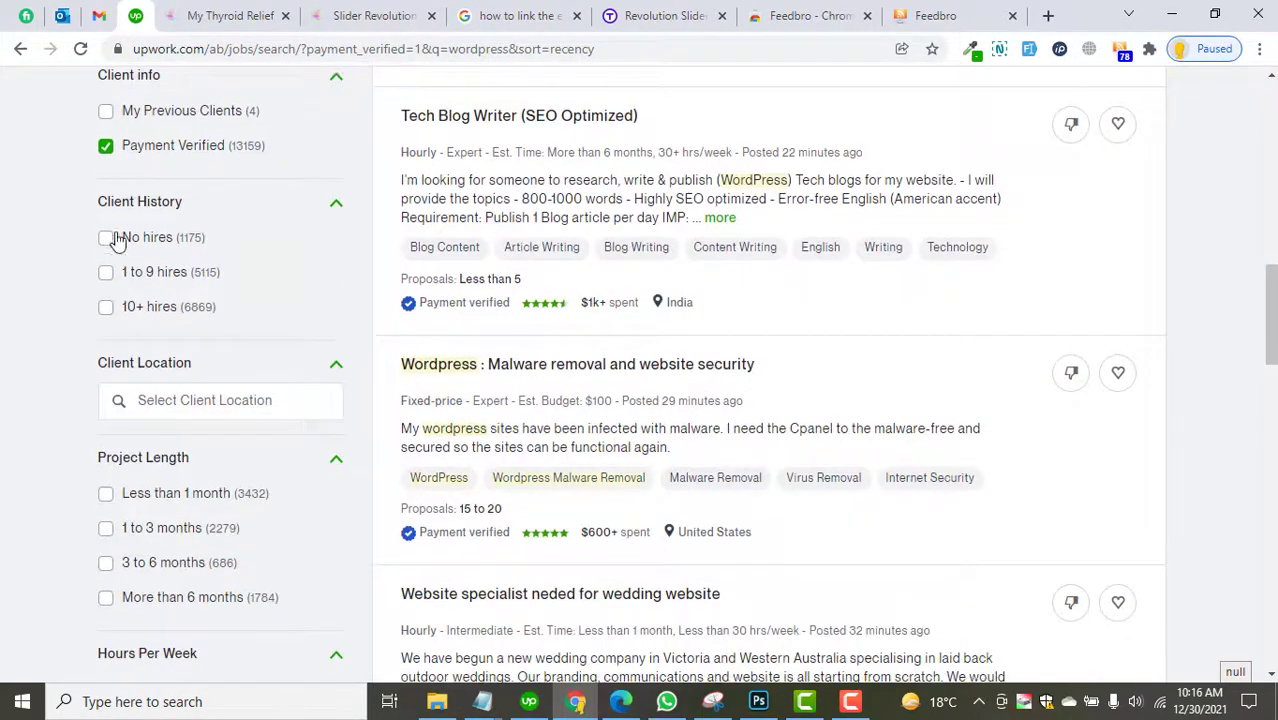
left_click_drag(101, 212, 191, 262)
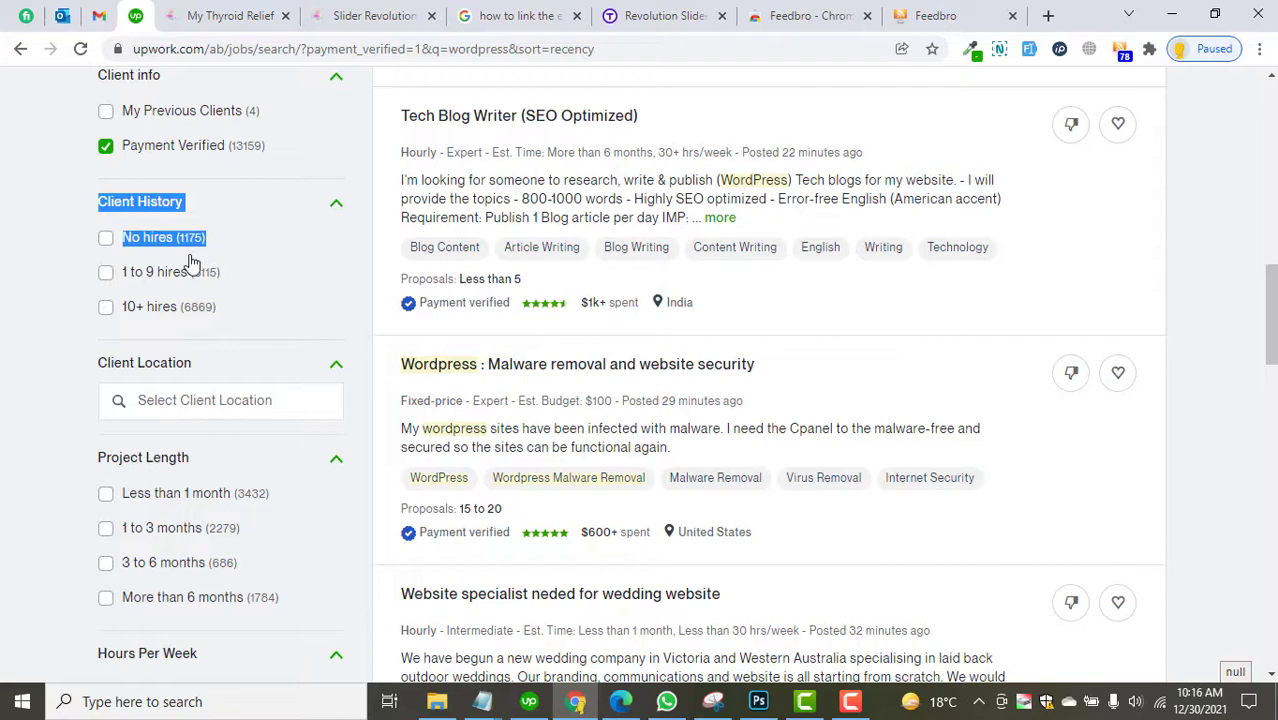
left_click(56, 323)
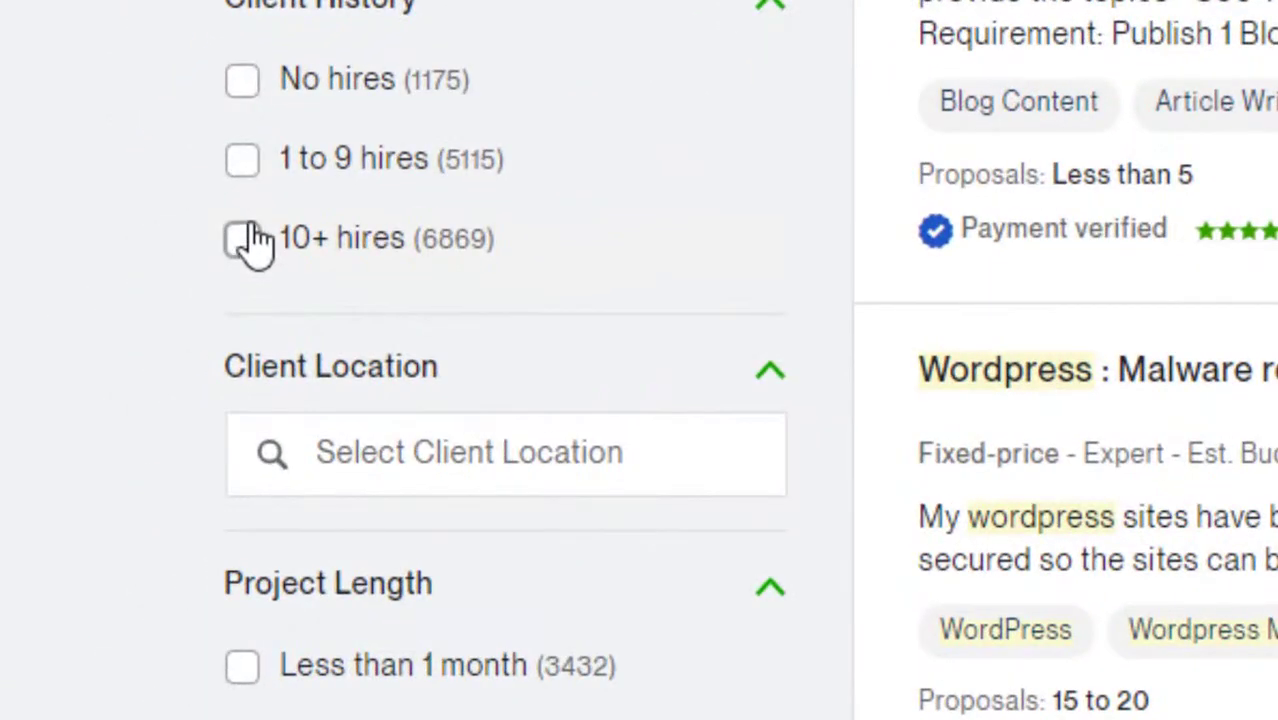
left_click(243, 240)
left_click(243, 162)
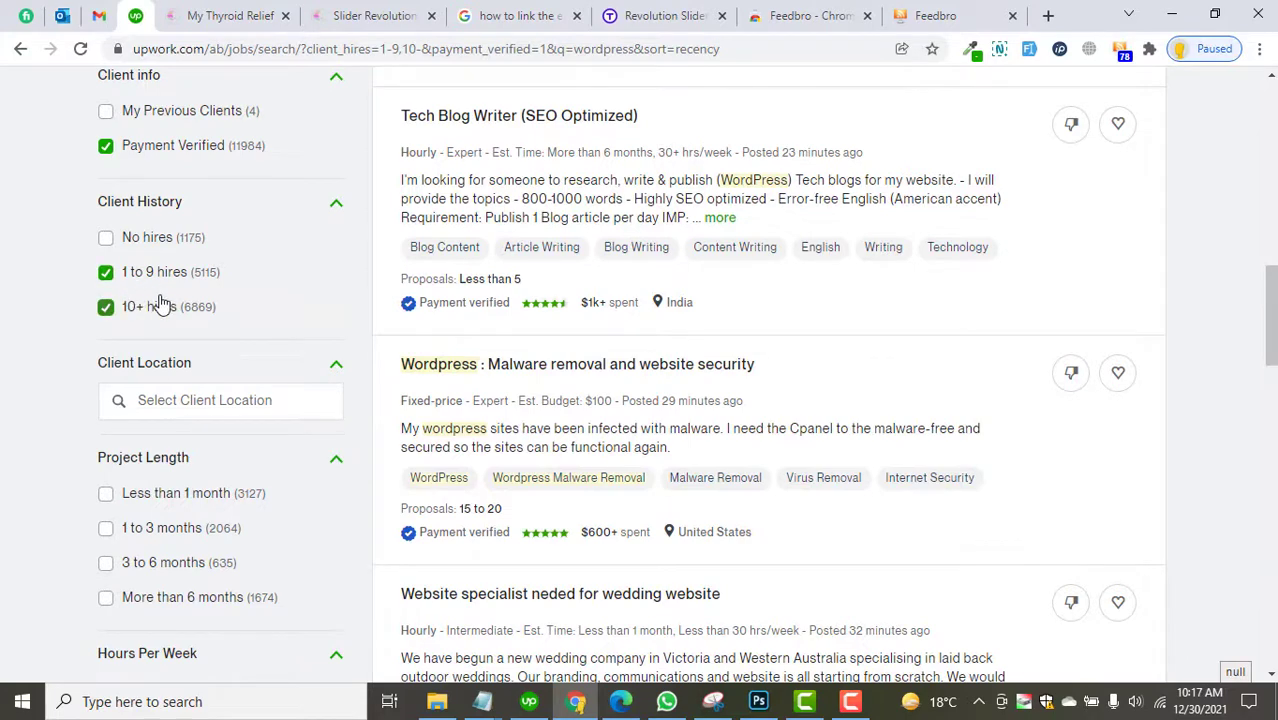
scroll(161, 303, "down", 3)
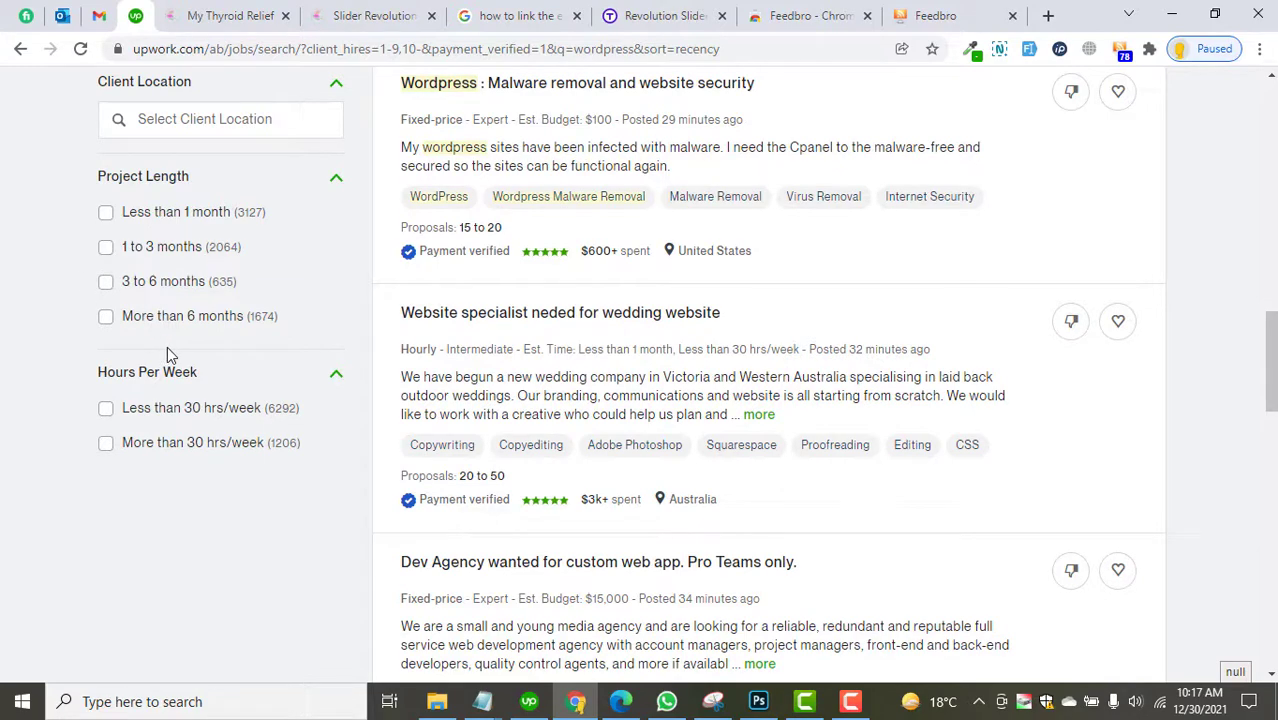
scroll(240, 295, "down", 1)
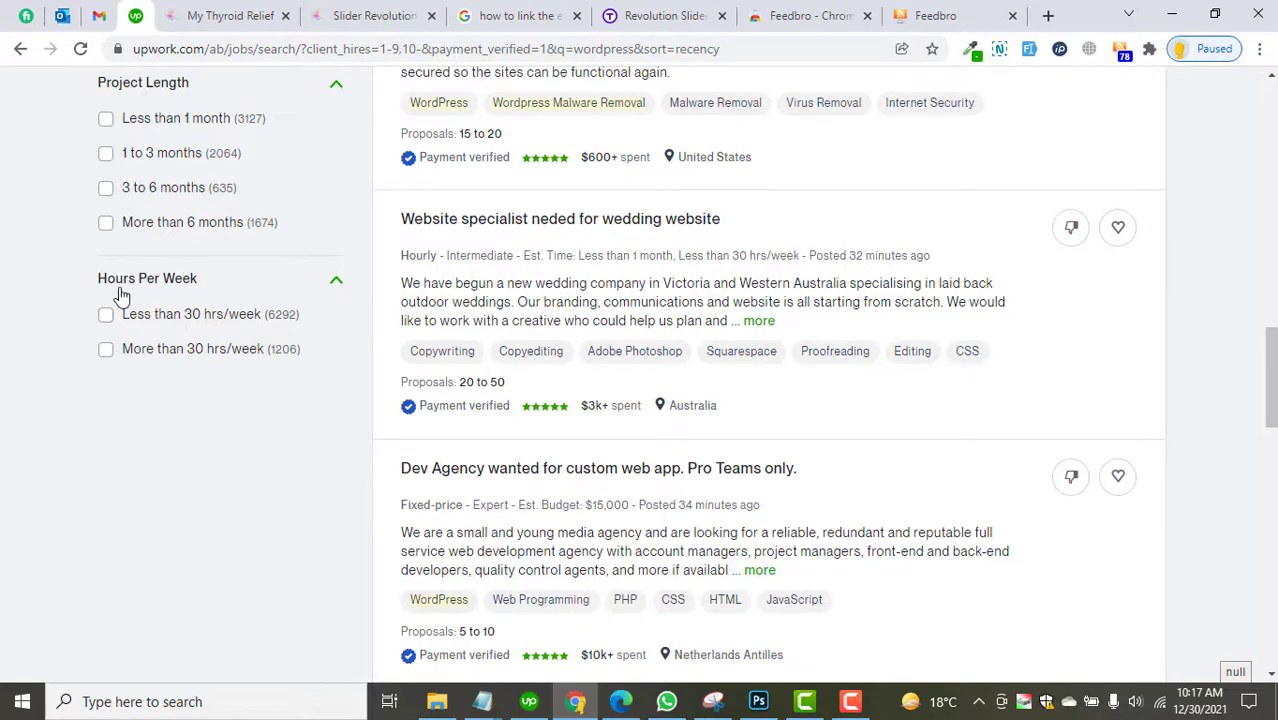
scroll(181, 419, "up", 10)
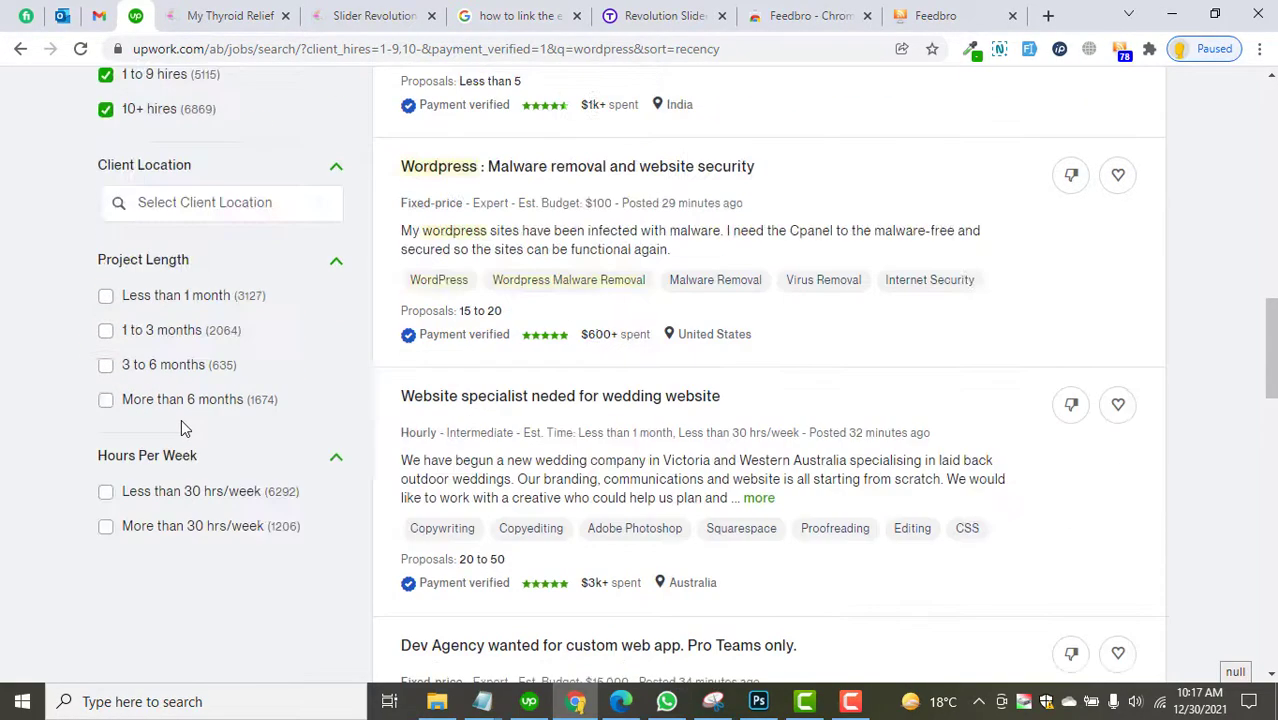
scroll(133, 354, "down", 1)
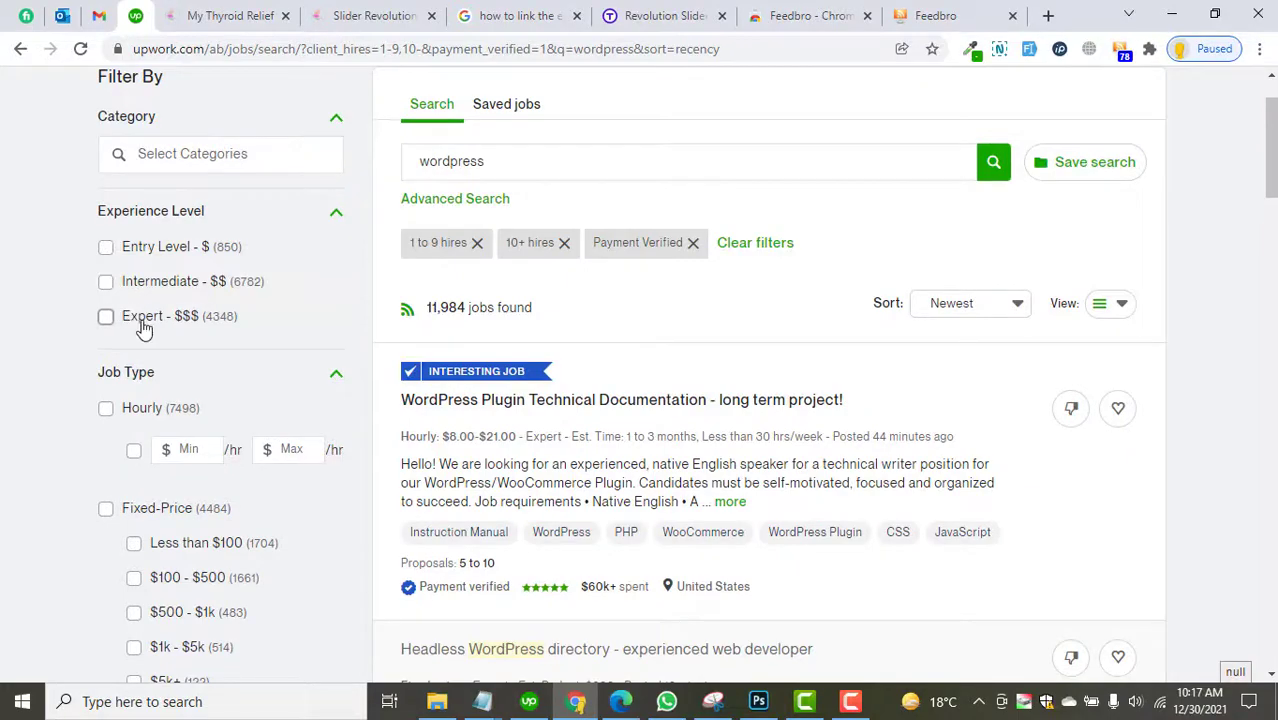
scroll(222, 365, "down", 10)
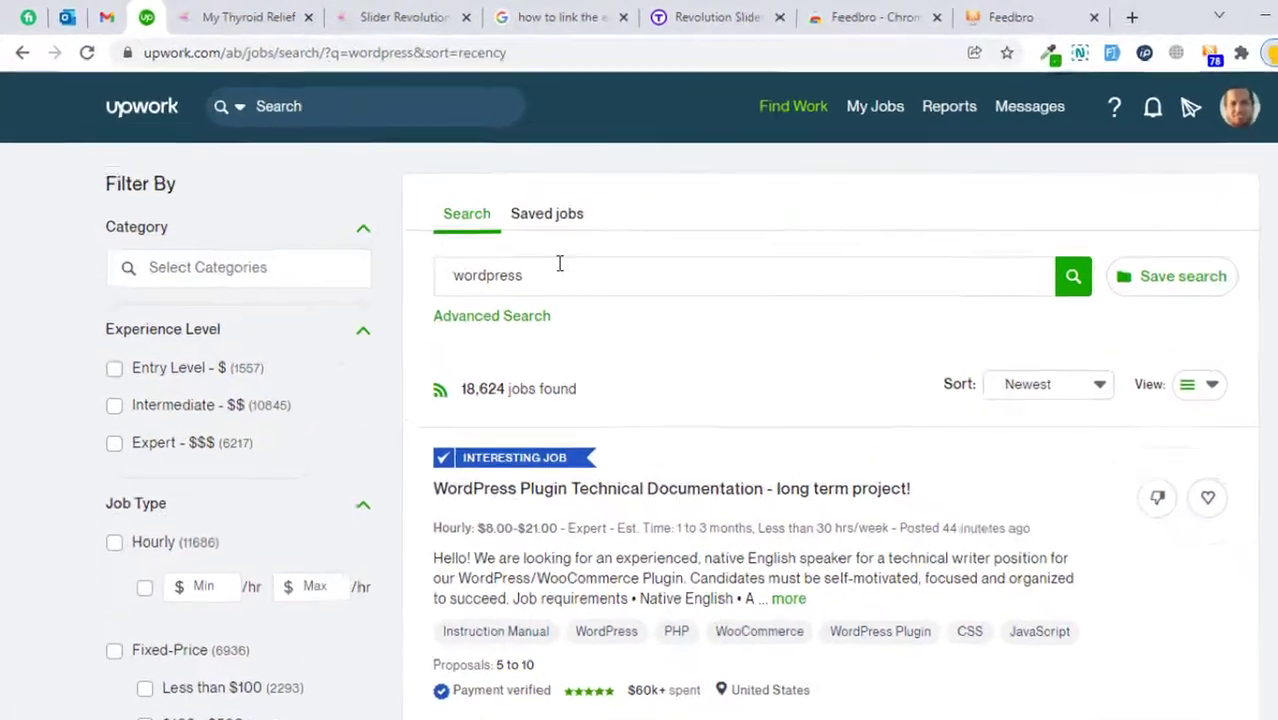
Step: Search the job listings for "wordpress expert" and glance over the results
left_click(643, 304)
double_click(648, 306)
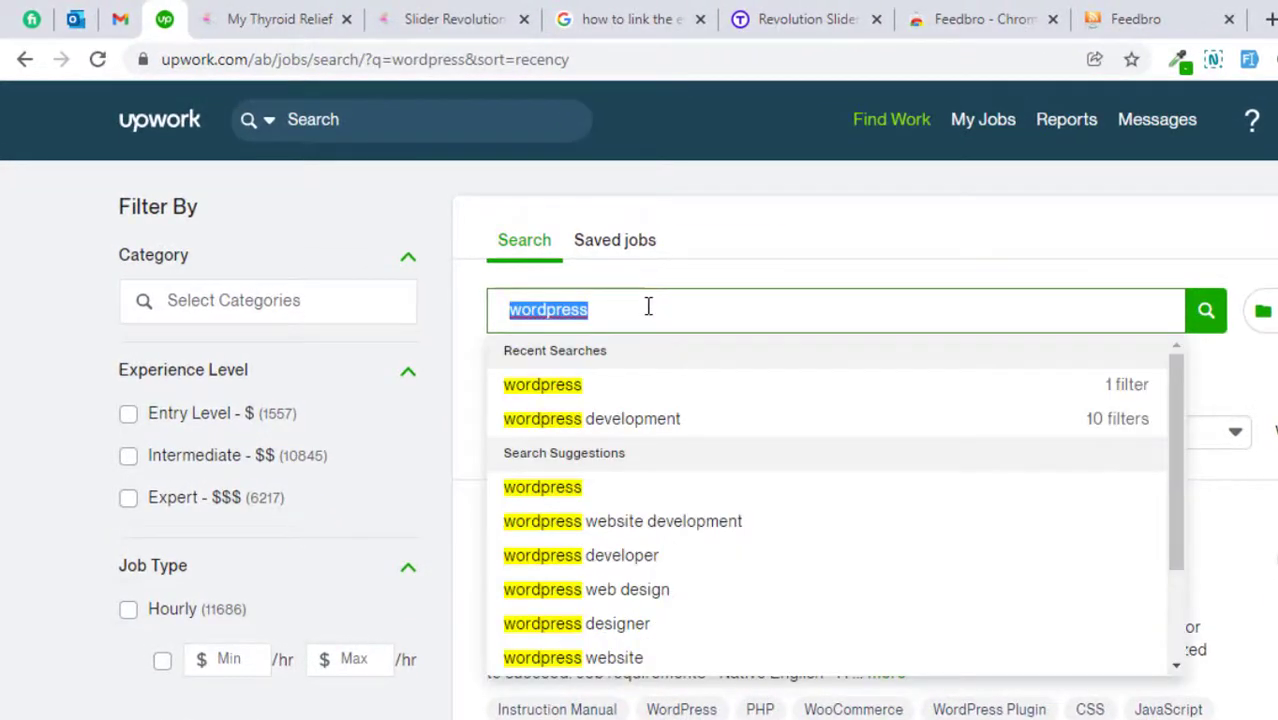
type("wordpress")
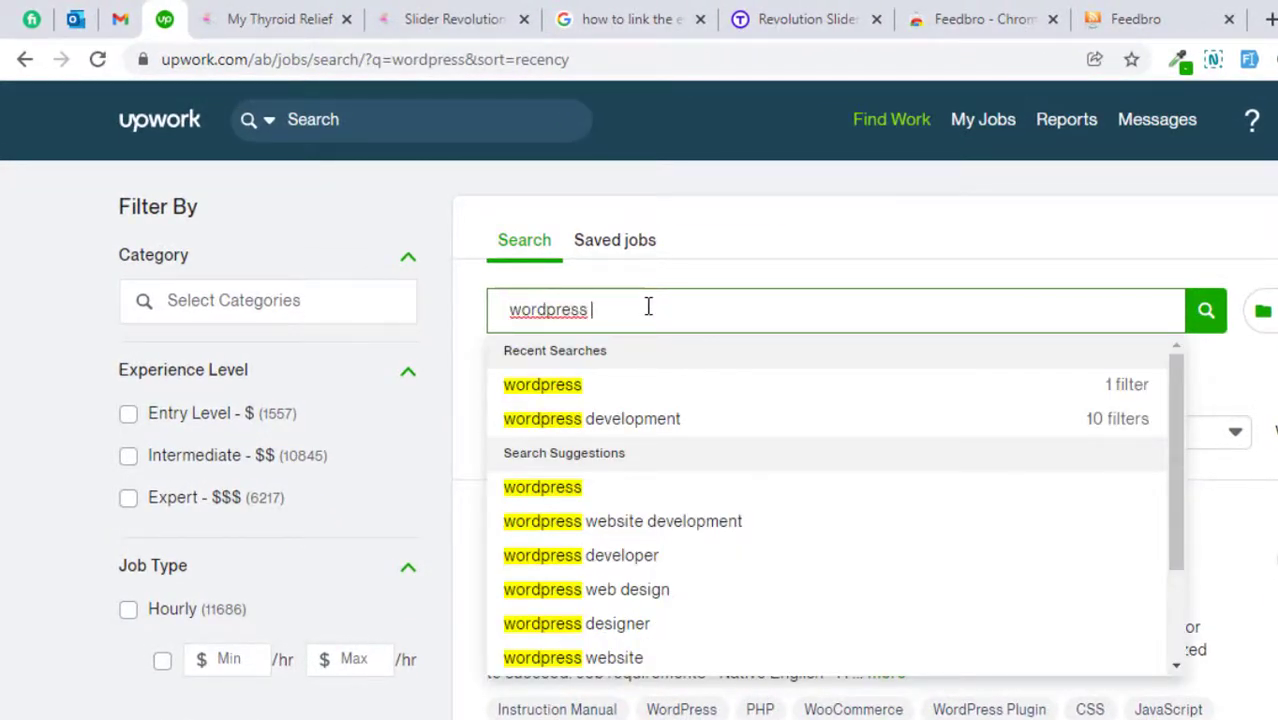
type(" expert")
key("Return")
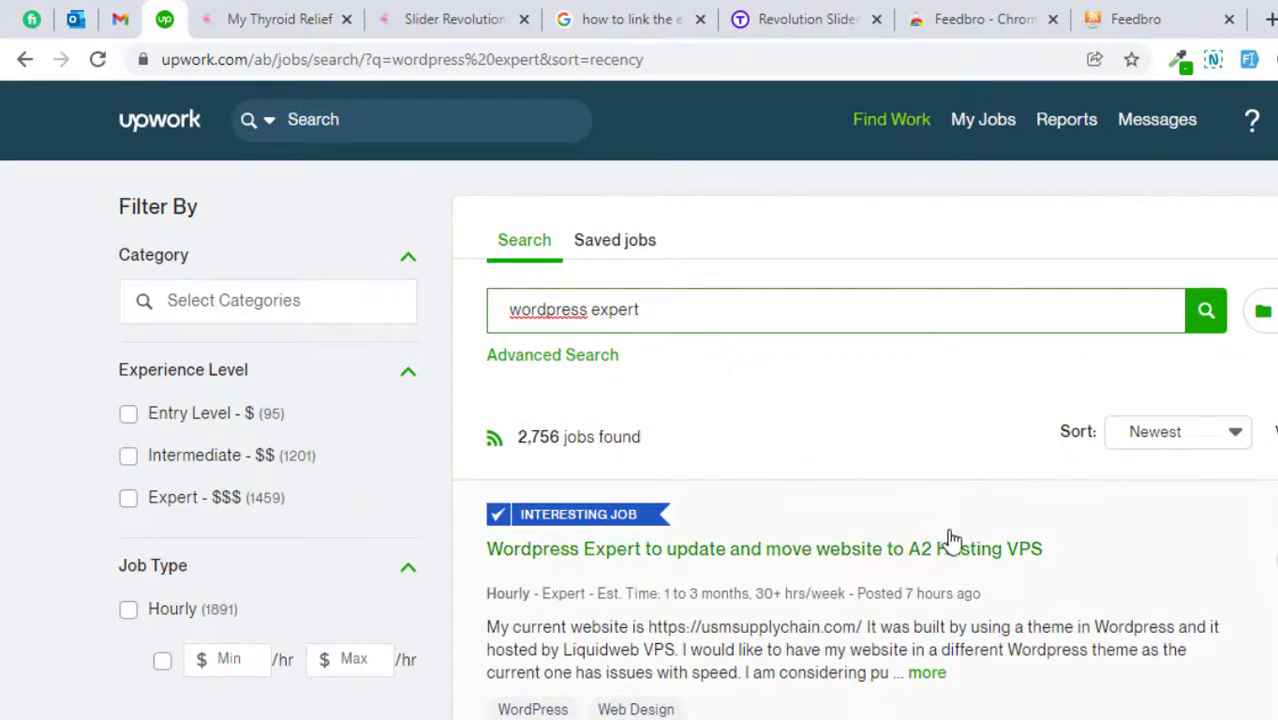
scroll(896, 448, "down", 6)
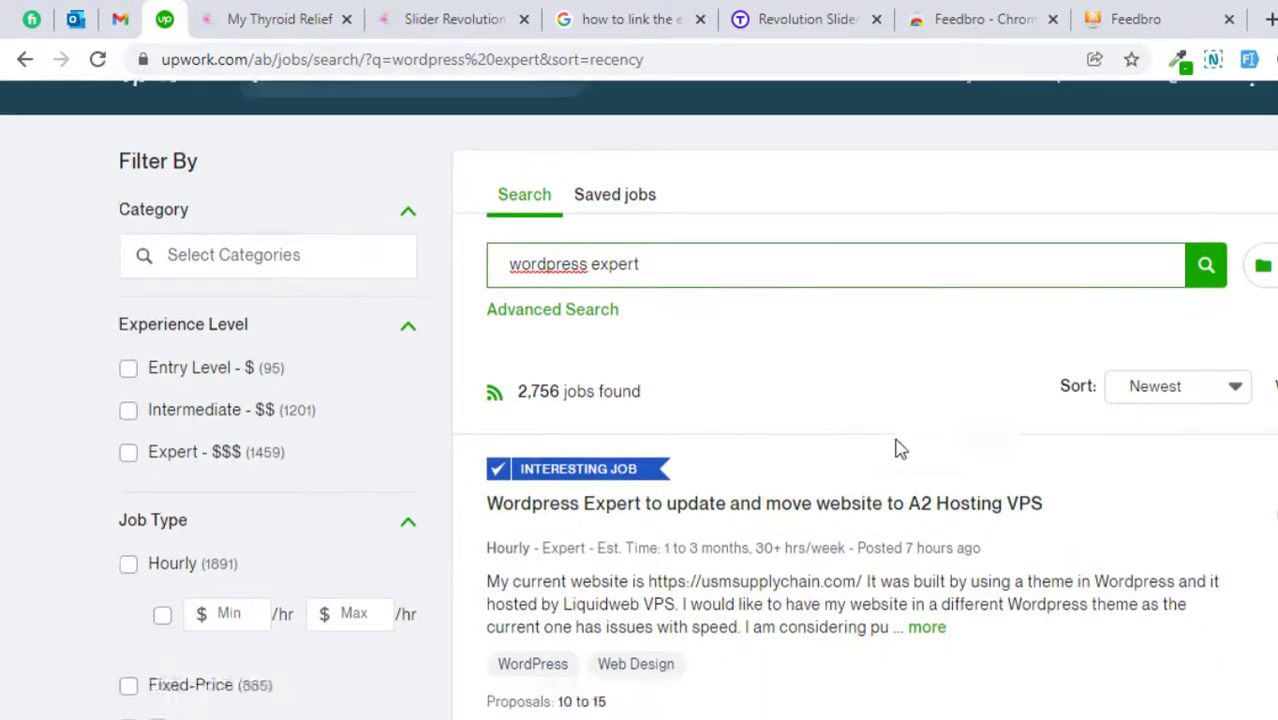
scroll(961, 531, "up", 6)
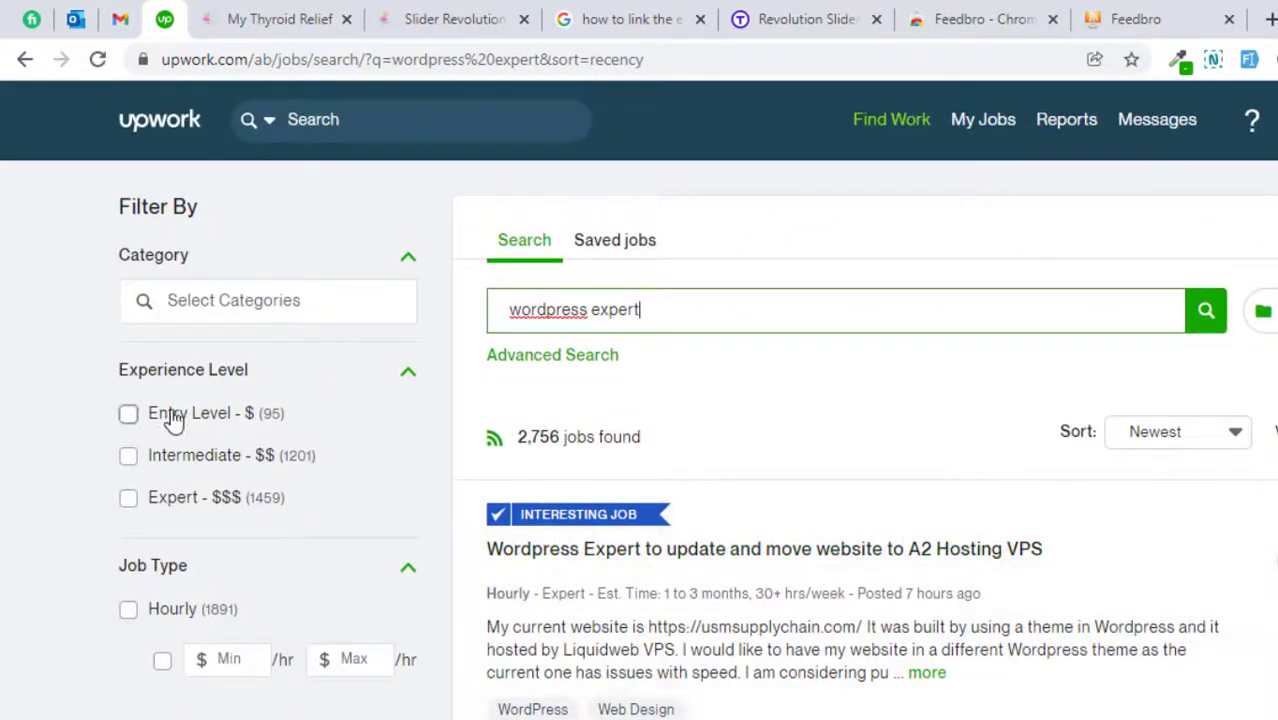
Step: Filter the jobs to the Expert experience level and fixed-price budgets of $100 - $500
scroll(200, 378, "down", 1)
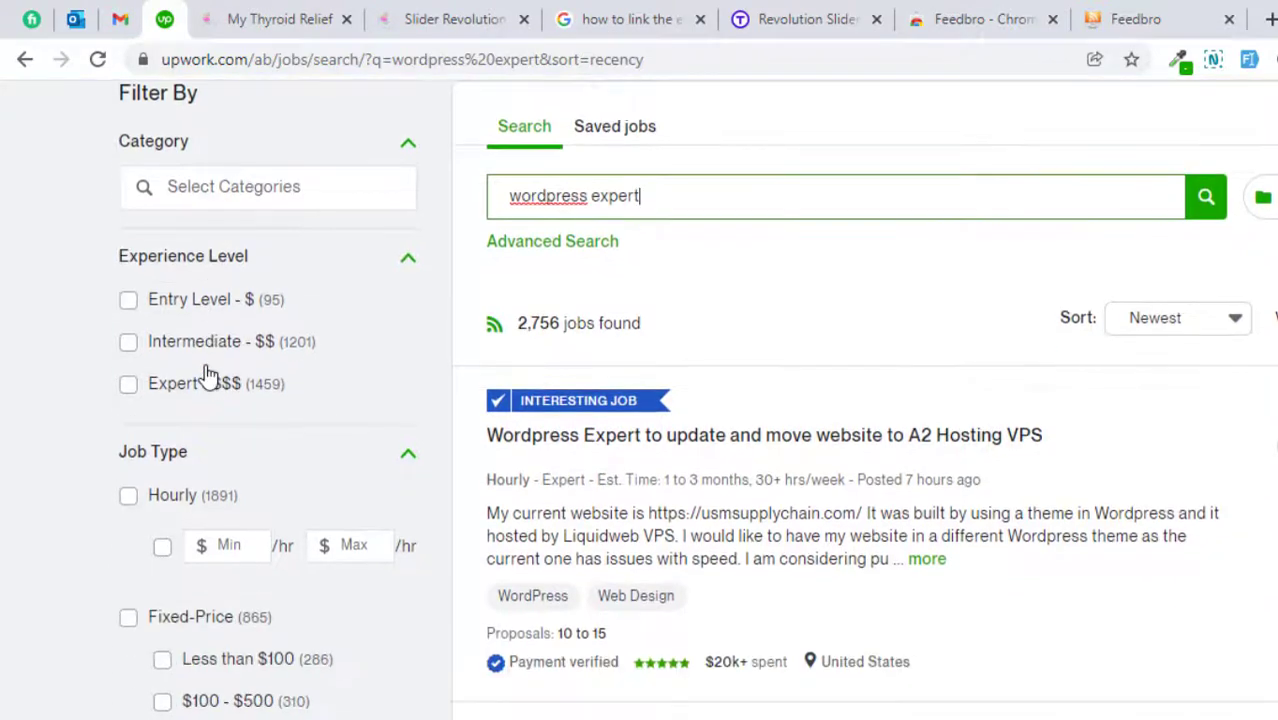
left_click(126, 394)
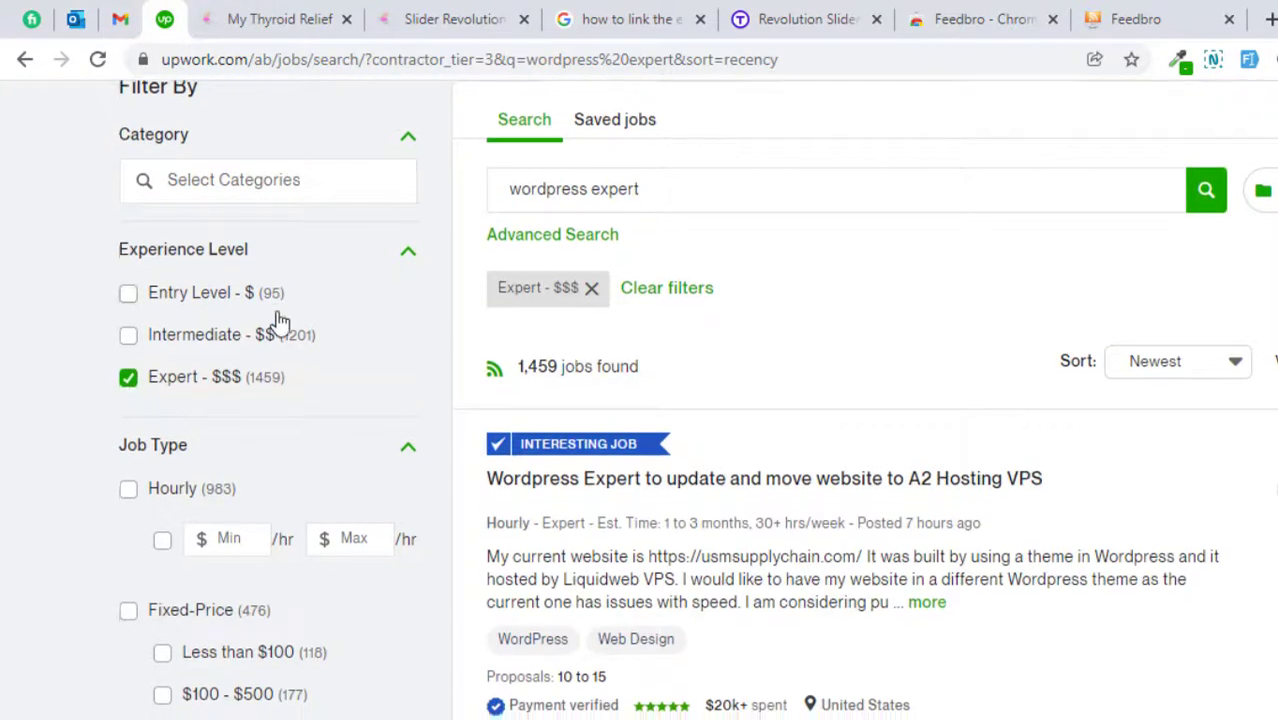
scroll(240, 330, "down", 2)
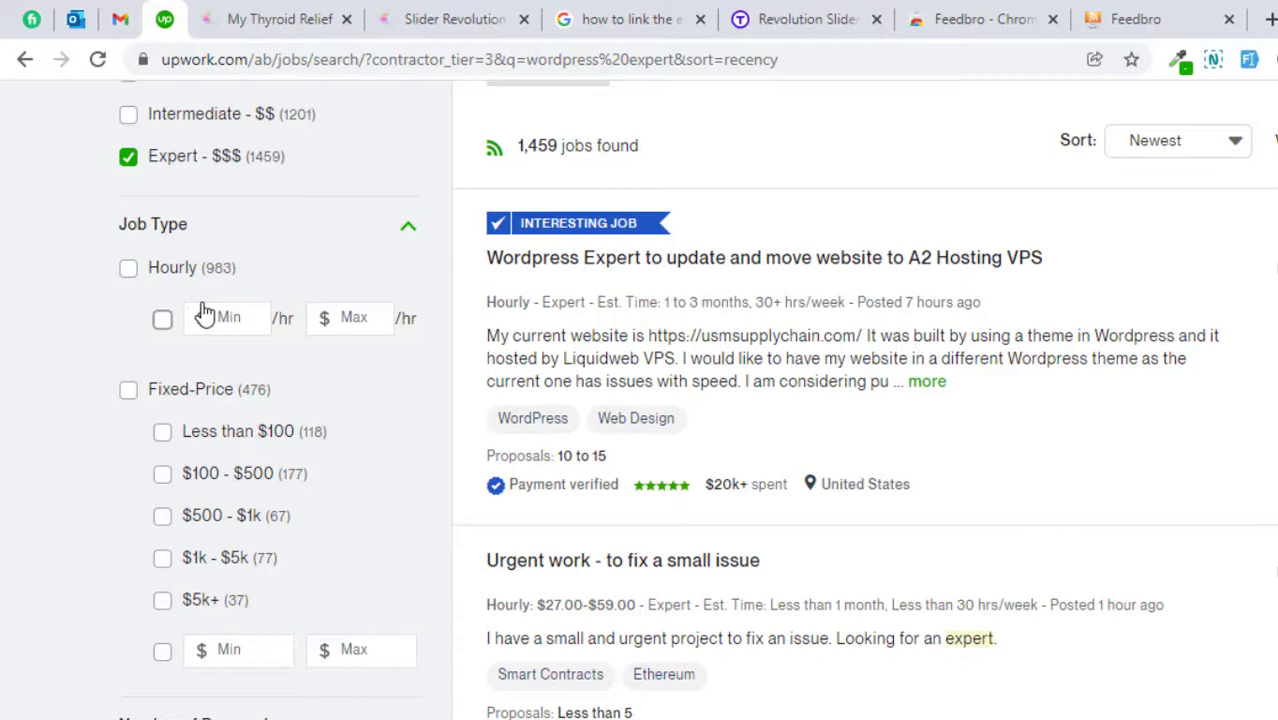
scroll(205, 310, "down", 1)
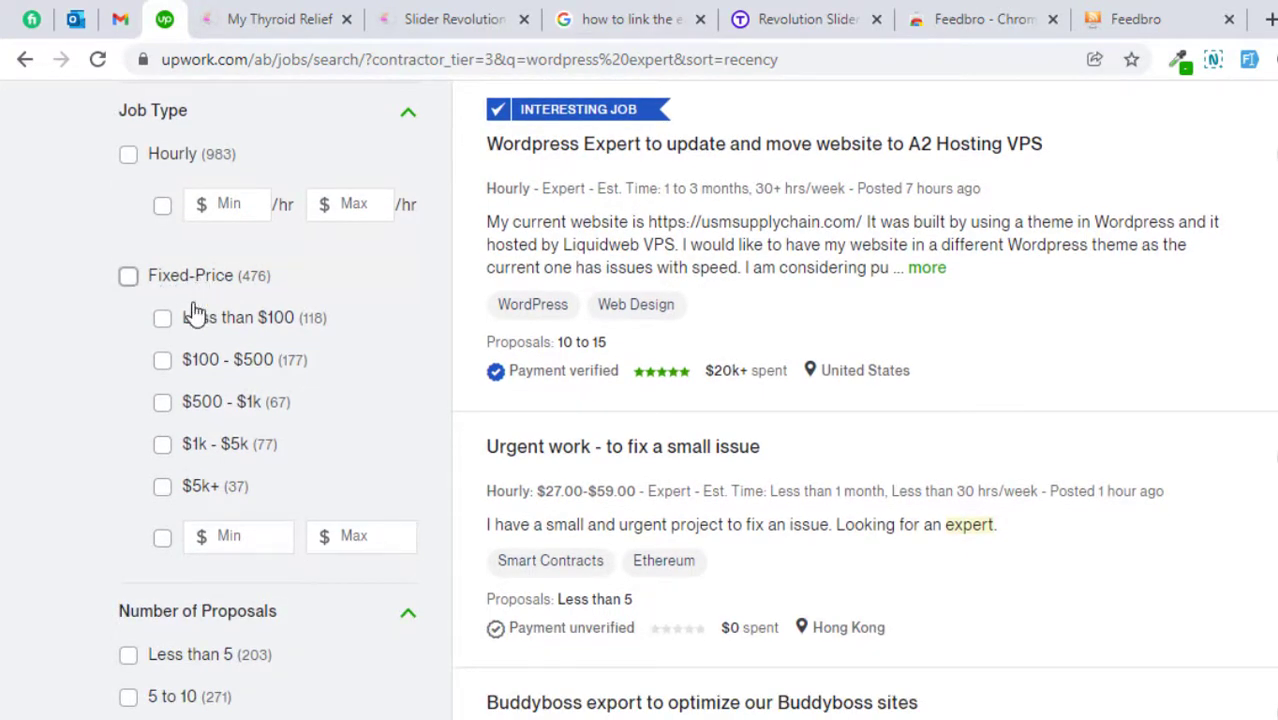
left_click(164, 362)
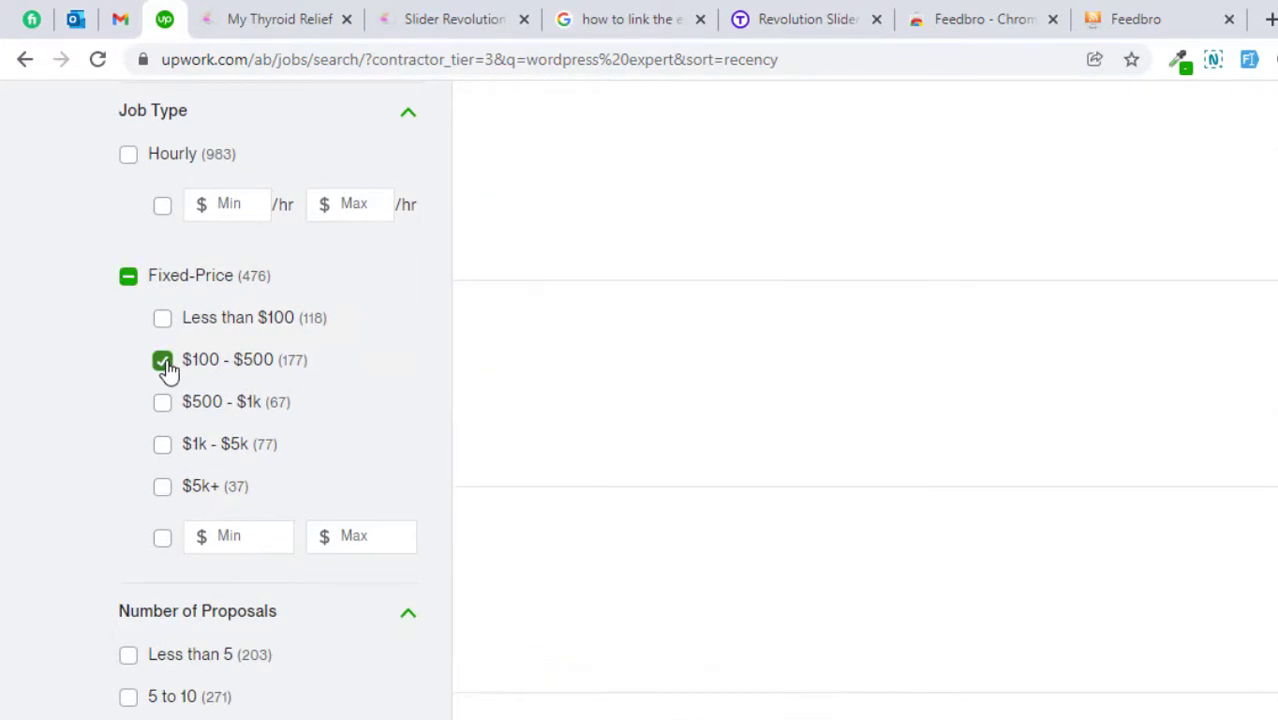
Step: Limit the number of proposals to Less than 5, 5 to 10 and 10 to 15
scroll(311, 338, "down", 2)
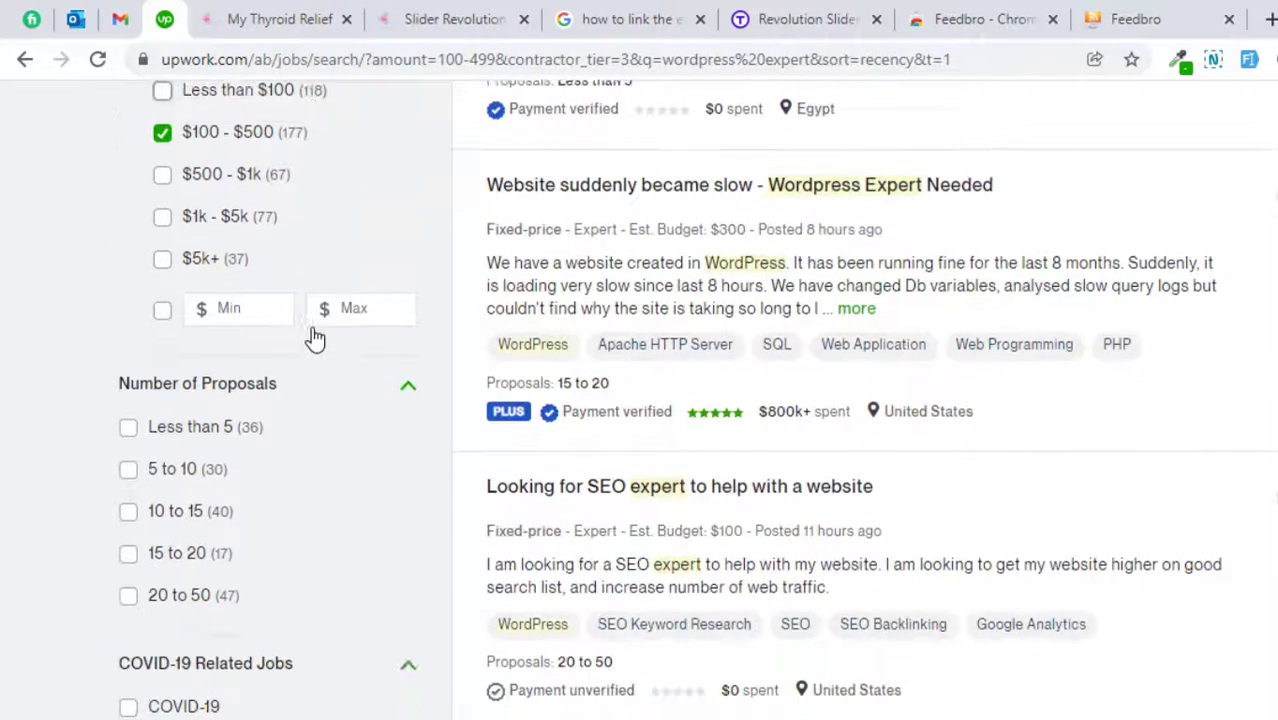
scroll(315, 338, "down", 1)
left_click(128, 315)
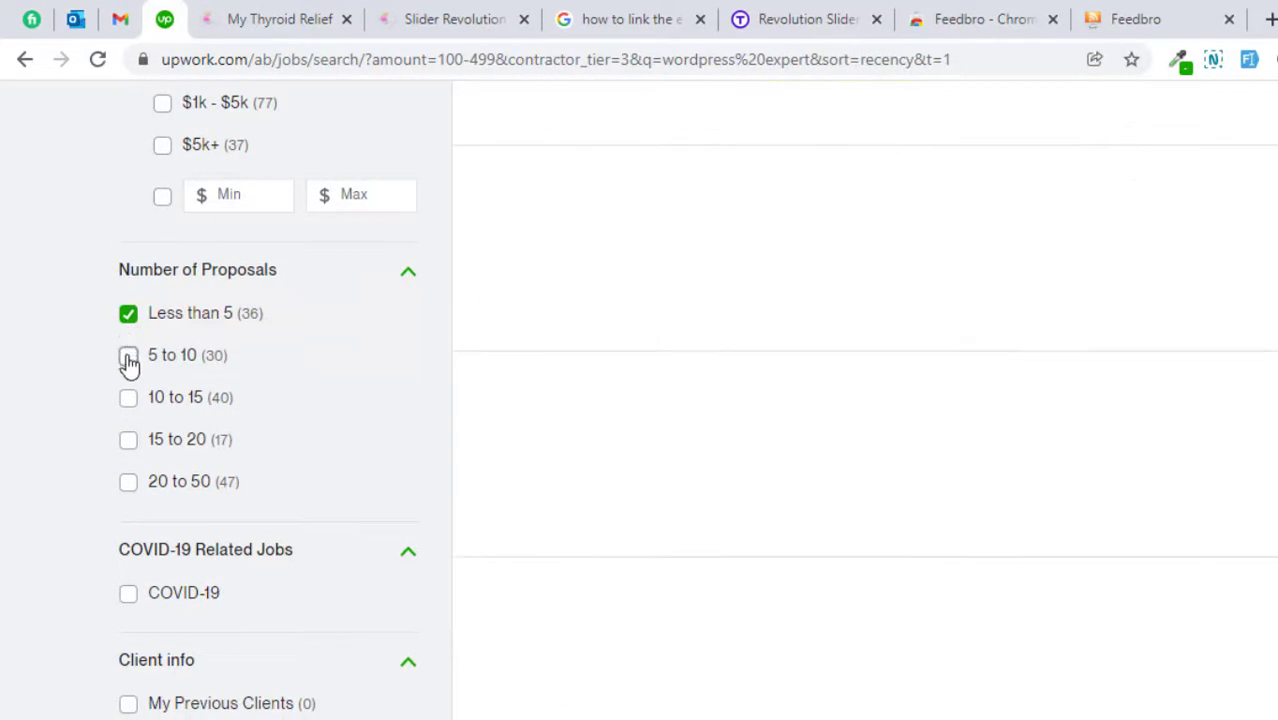
left_click(128, 358)
left_click(128, 400)
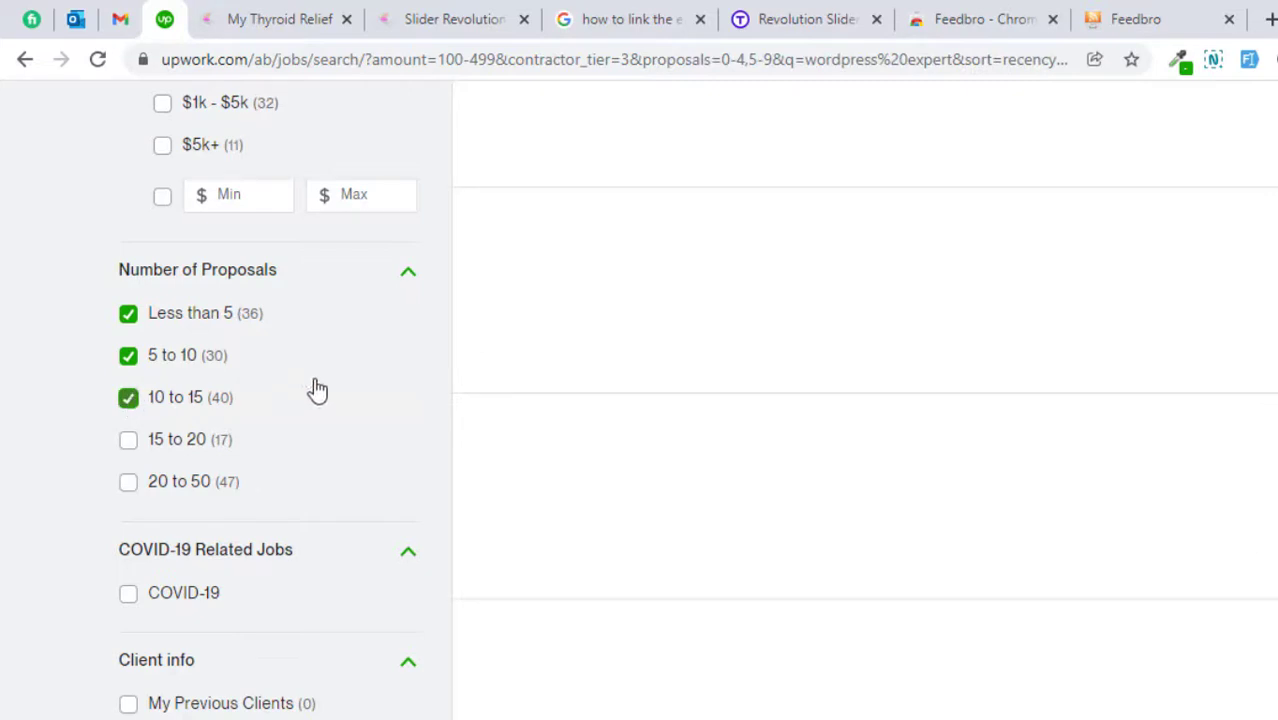
Step: Restrict the jobs to payment-verified clients with a history of 1 to 9 hires or 10+ hires
scroll(371, 348, "down", 3)
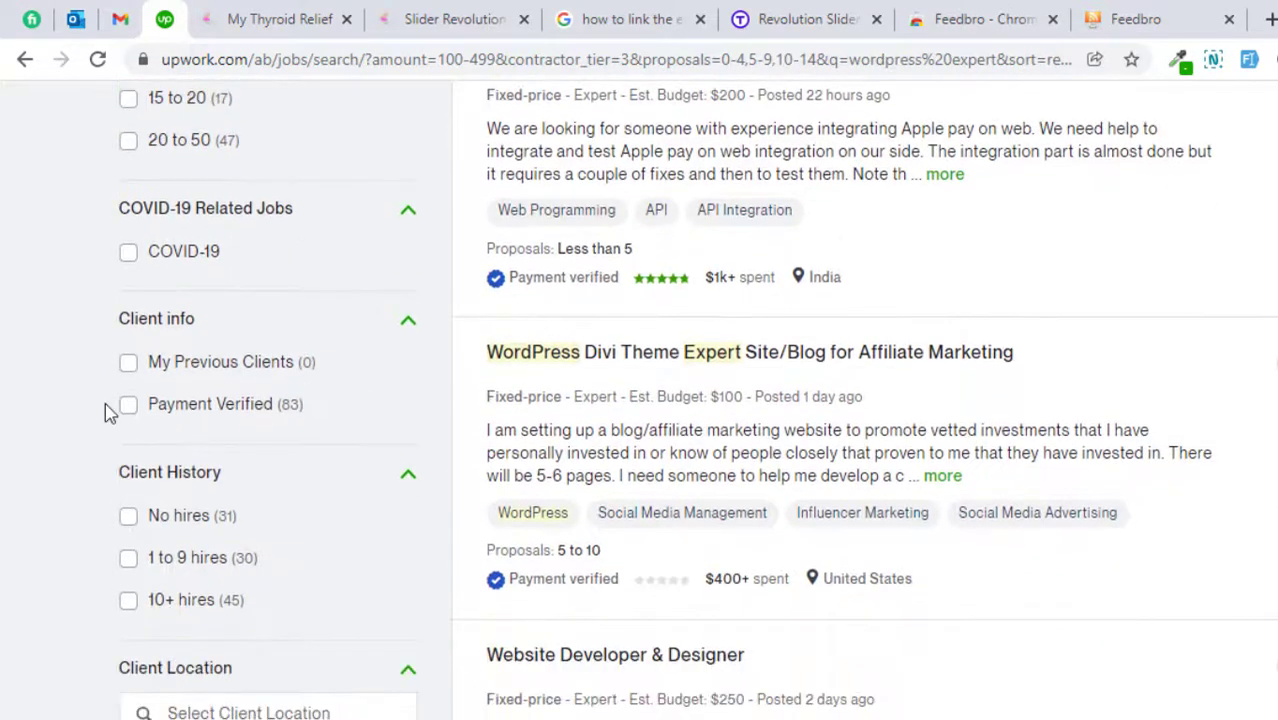
left_click(128, 404)
scroll(345, 385, "down", 2)
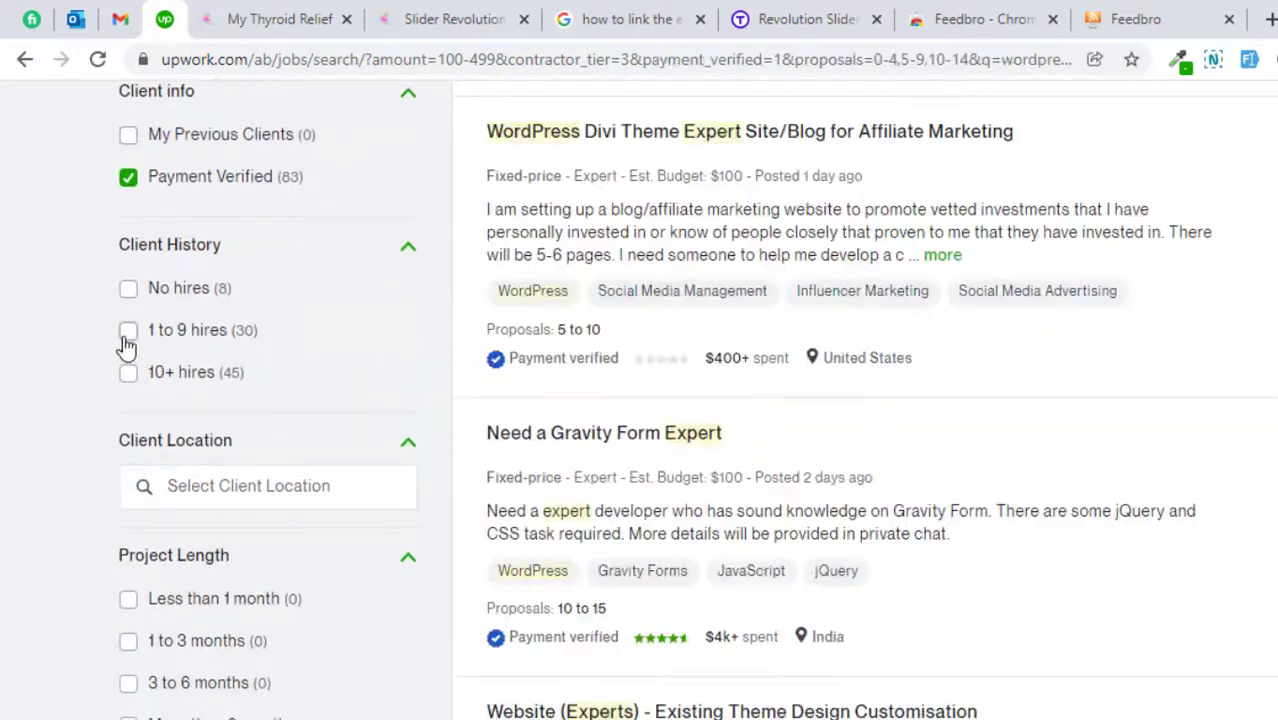
left_click(128, 331)
left_click(127, 374)
scroll(331, 353, "down", 3)
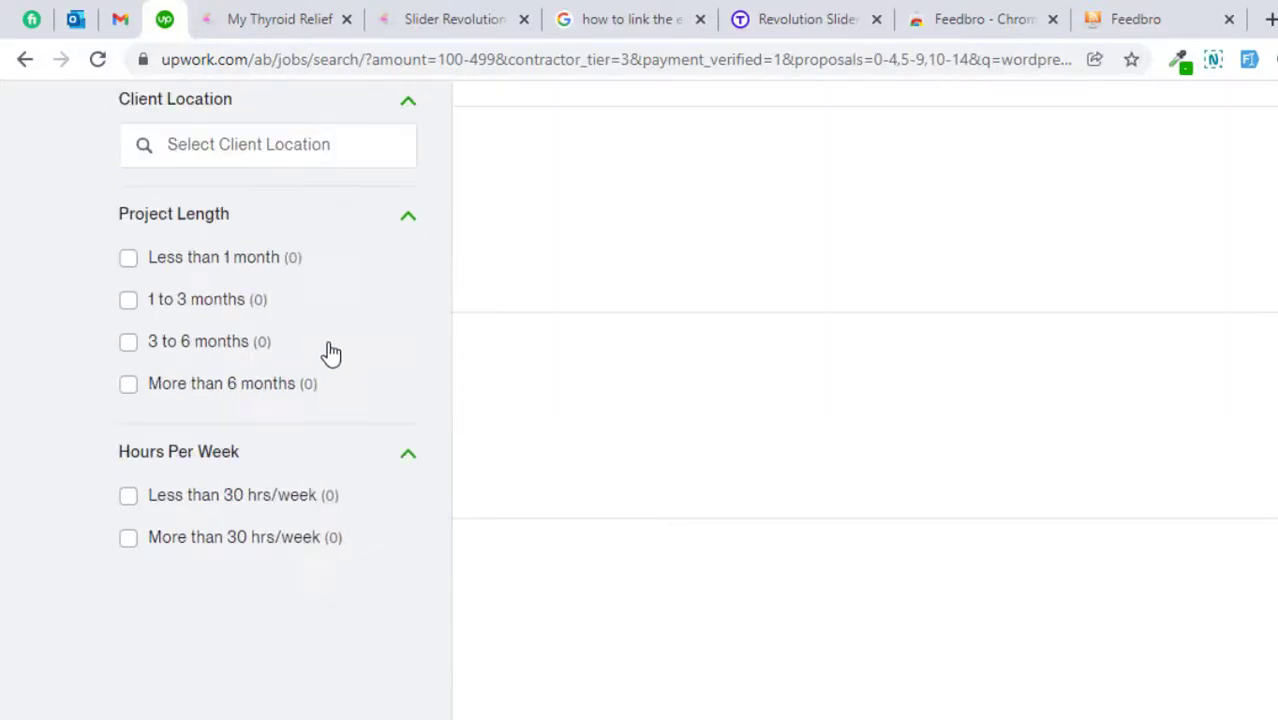
Step: Review the applied filters, the number of jobs found and the search phrase for the filtered WordPress expert search
scroll(390, 457, "up", 15)
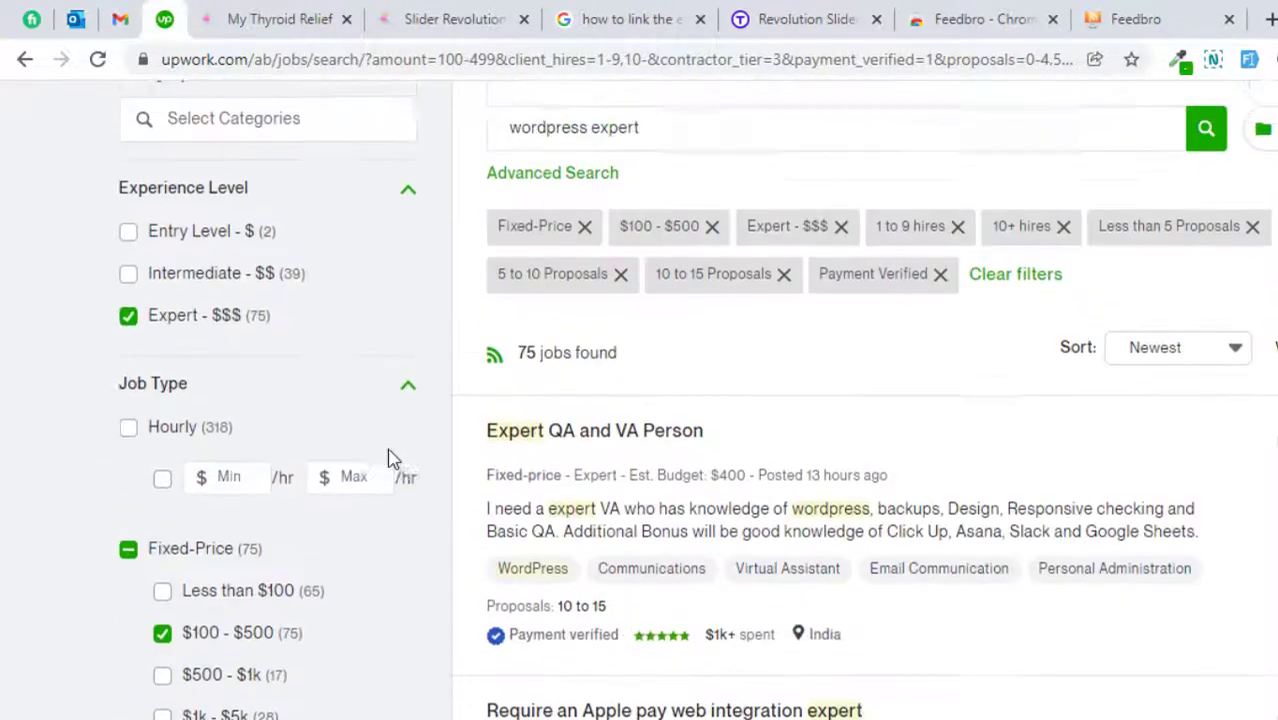
scroll(390, 458, "up", 2)
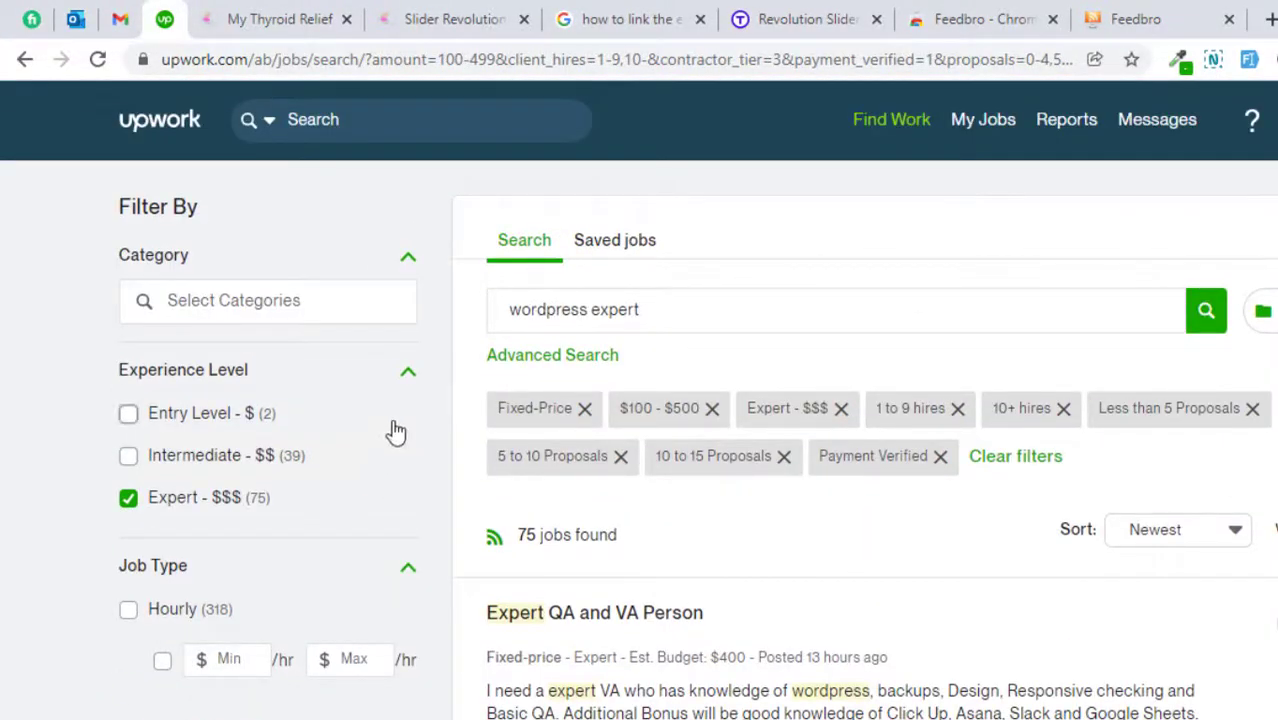
scroll(342, 386, "down", 2)
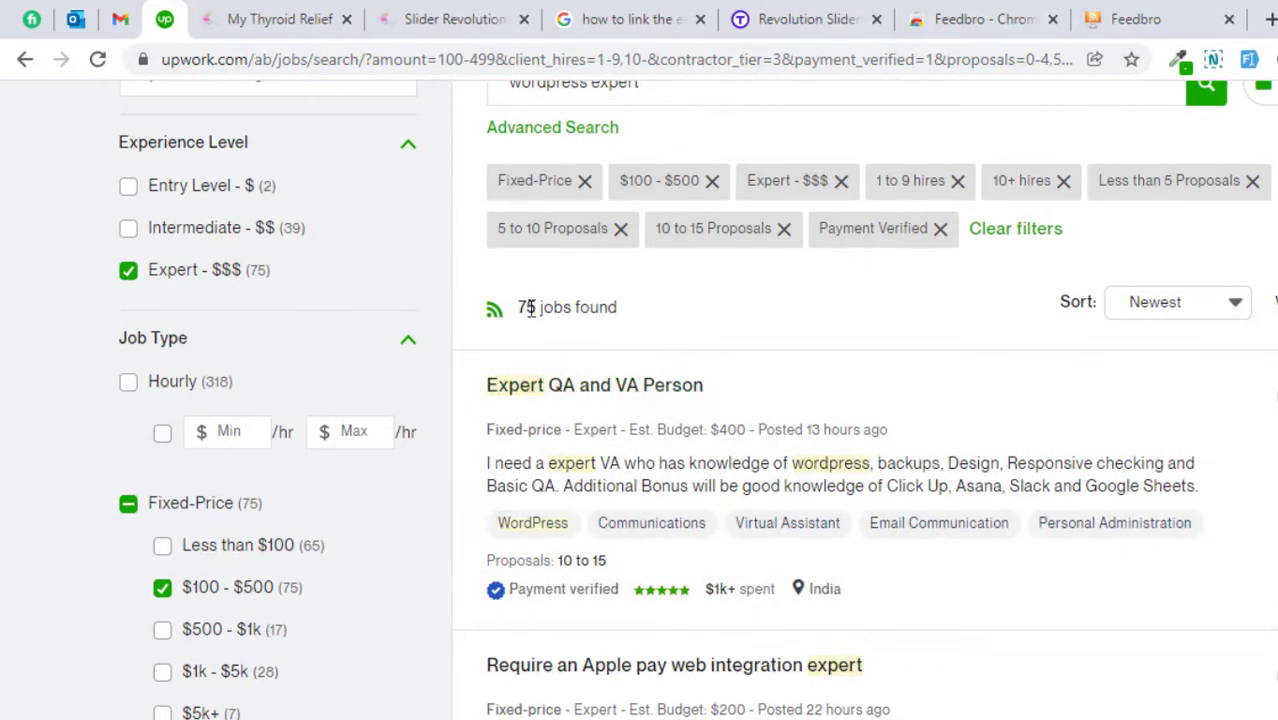
left_click_drag(518, 308, 620, 304)
left_click(648, 310)
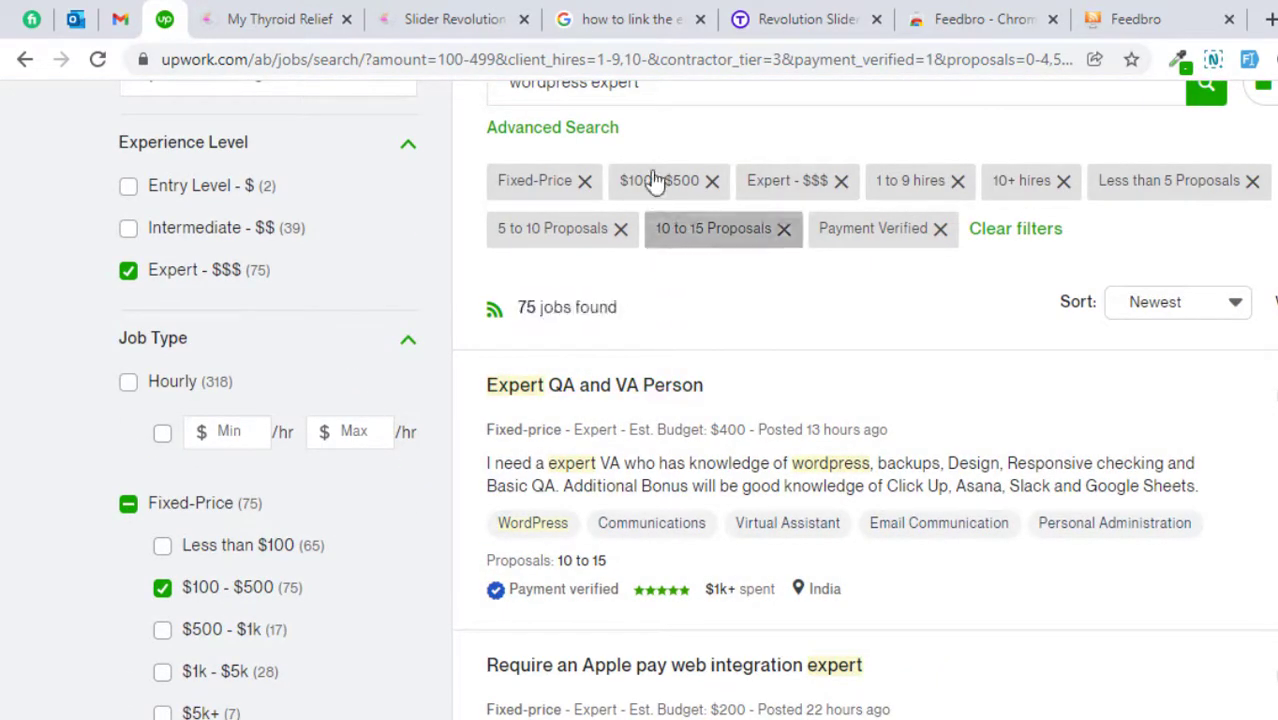
scroll(665, 171, "up", 1)
left_click(548, 191)
scroll(680, 370, "down", 1)
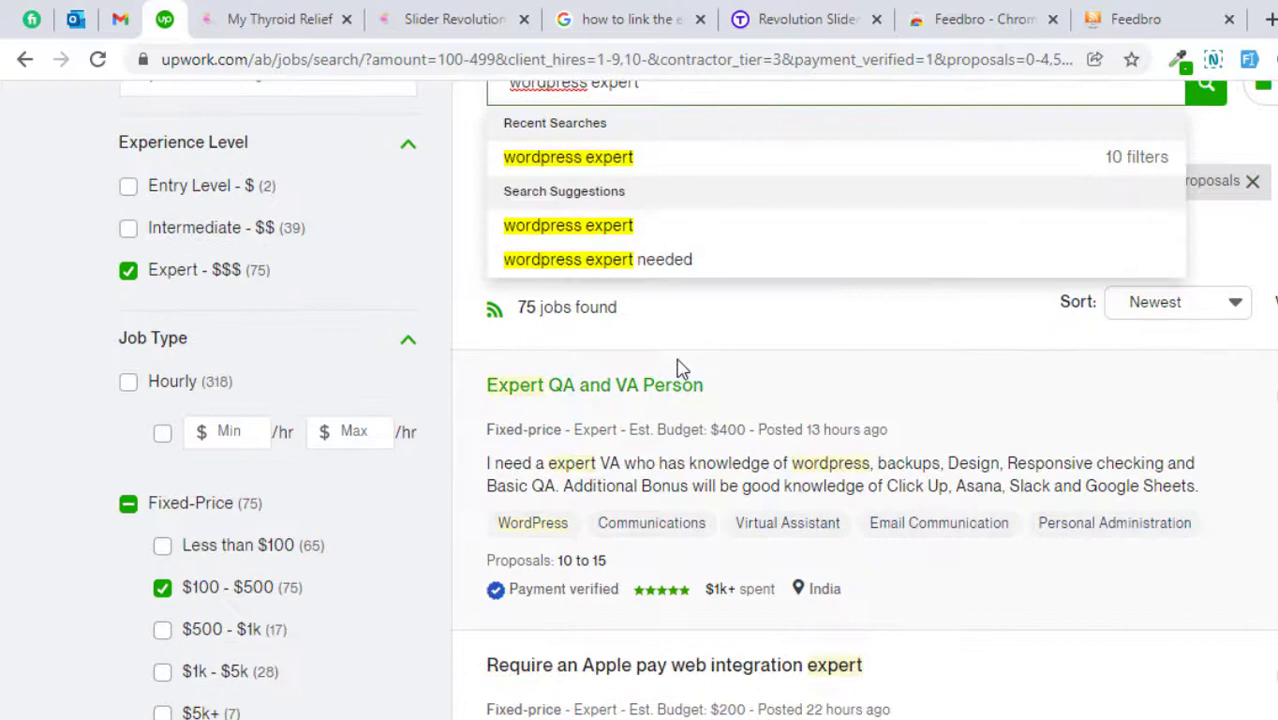
Step: Copy the RSS feed link of the filtered job search
left_click(494, 312)
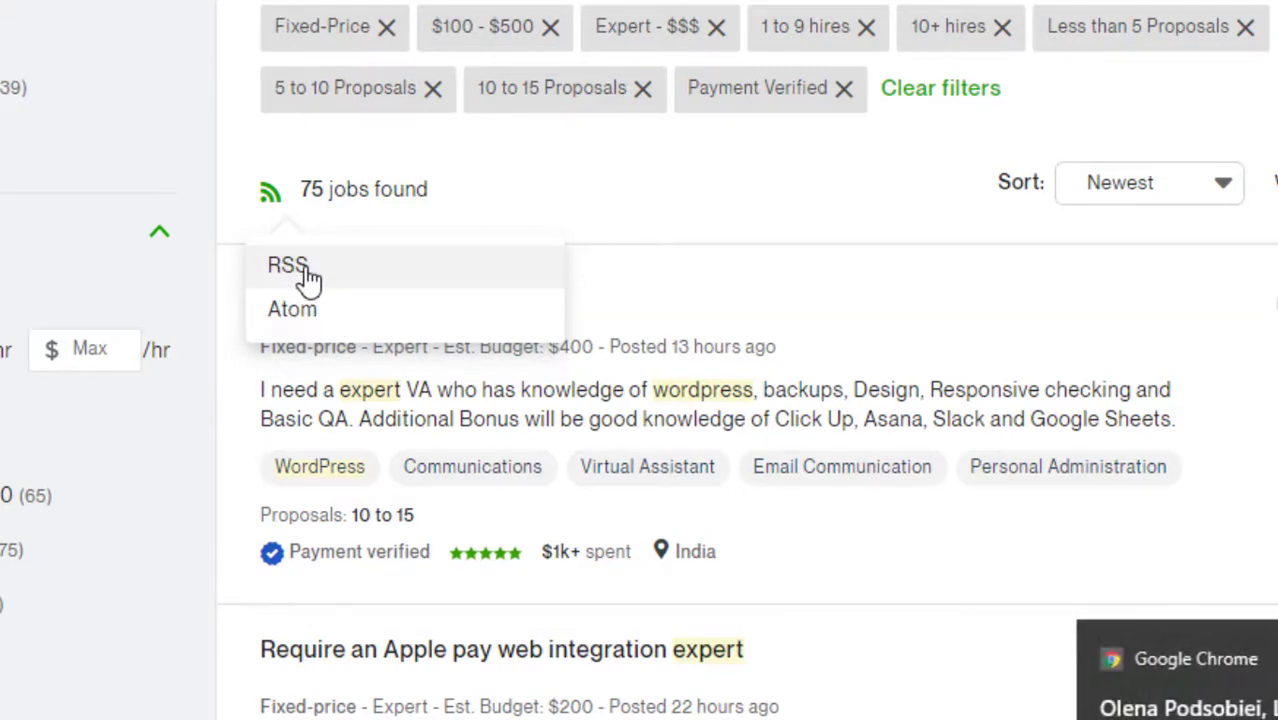
right_click(309, 280)
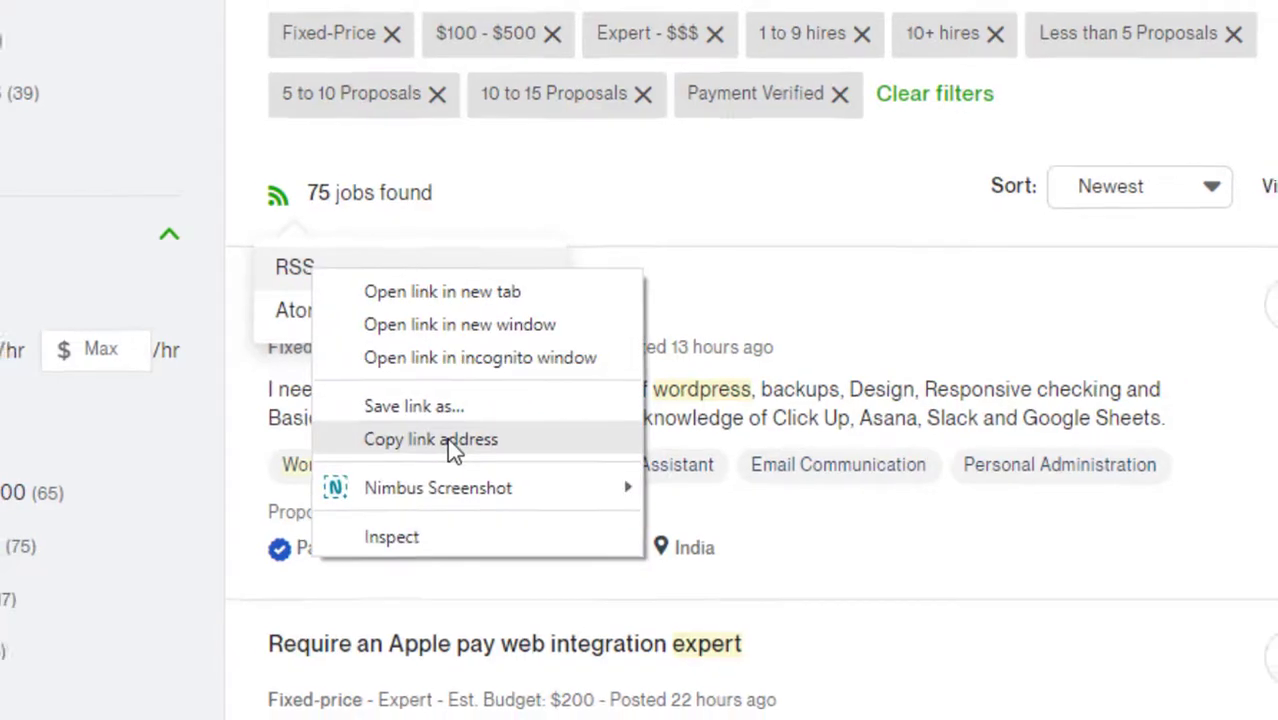
left_click(447, 445)
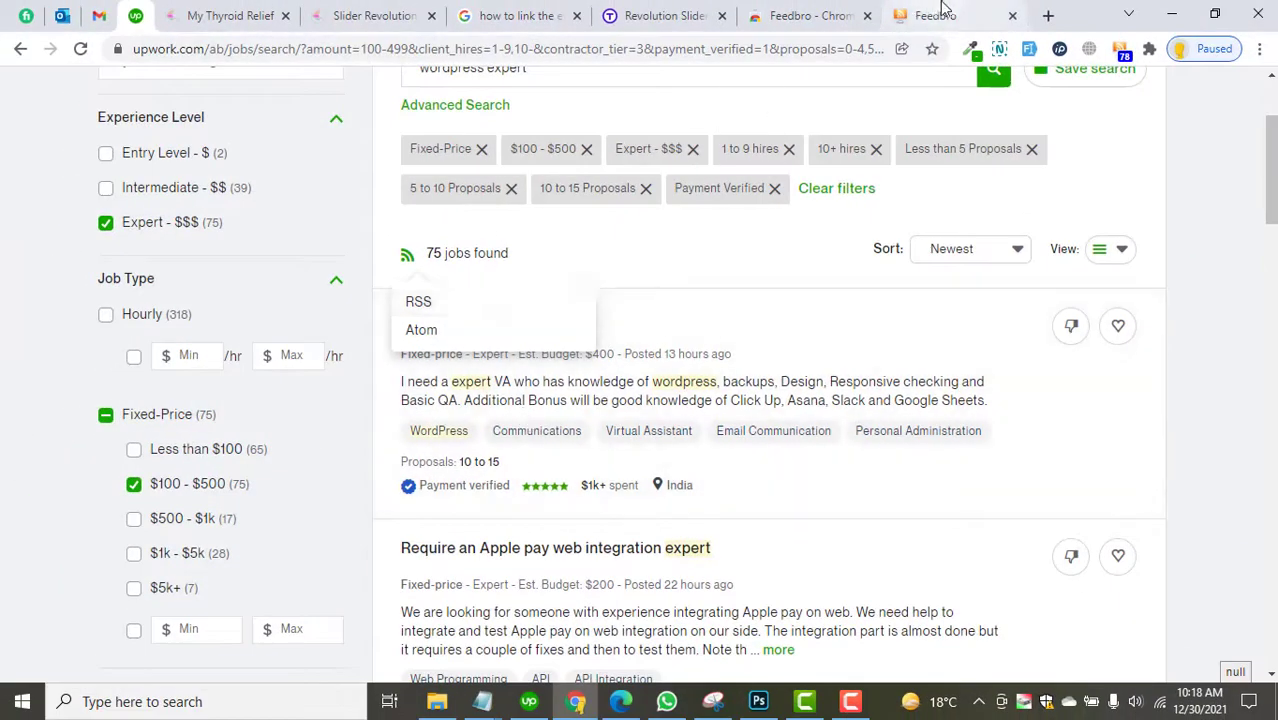
Step: Look at the Feedbro extension's page in the Chrome Web Store and highlight its name
left_click(925, 14)
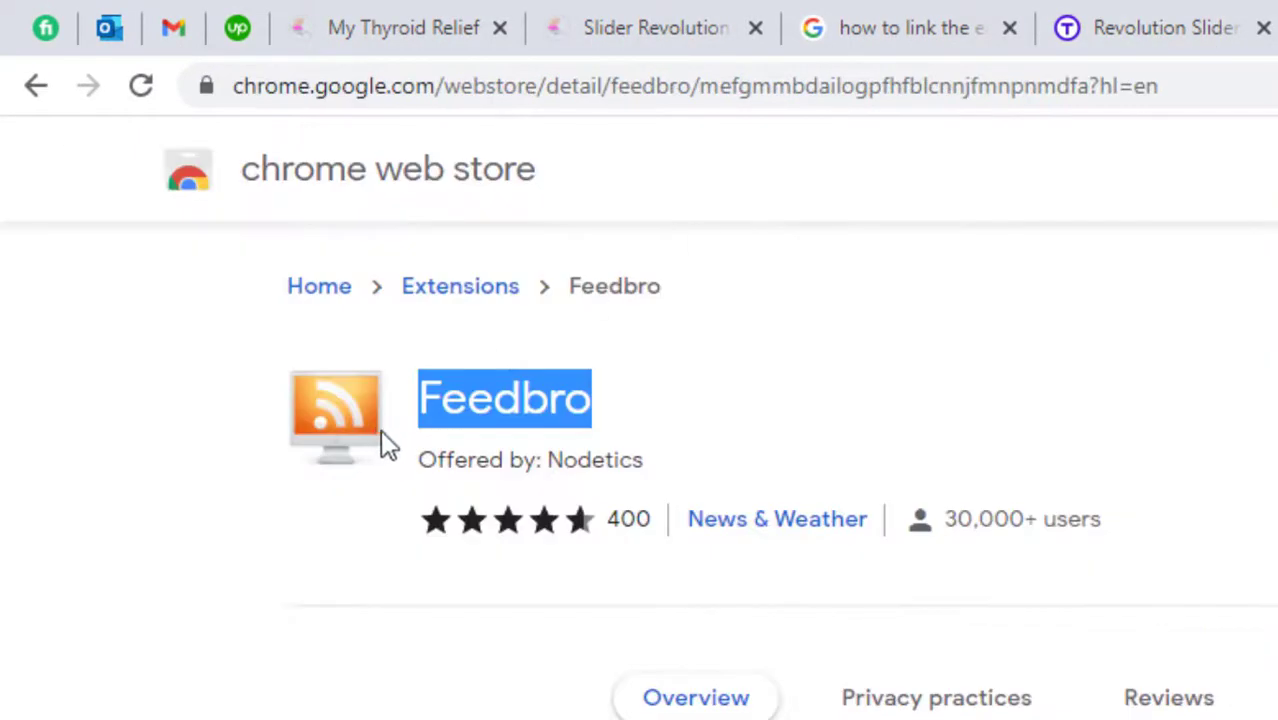
left_click(455, 402)
left_click_drag(438, 398, 645, 403)
left_click(639, 403)
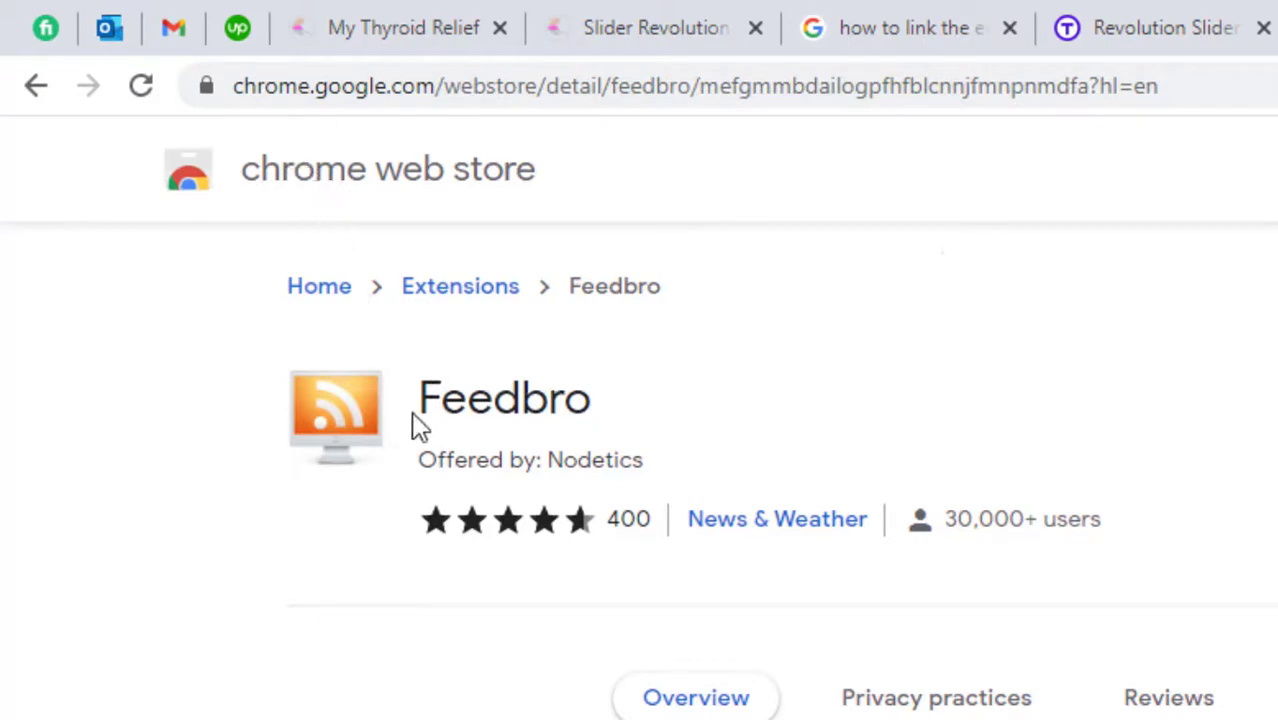
left_click_drag(430, 400, 640, 412)
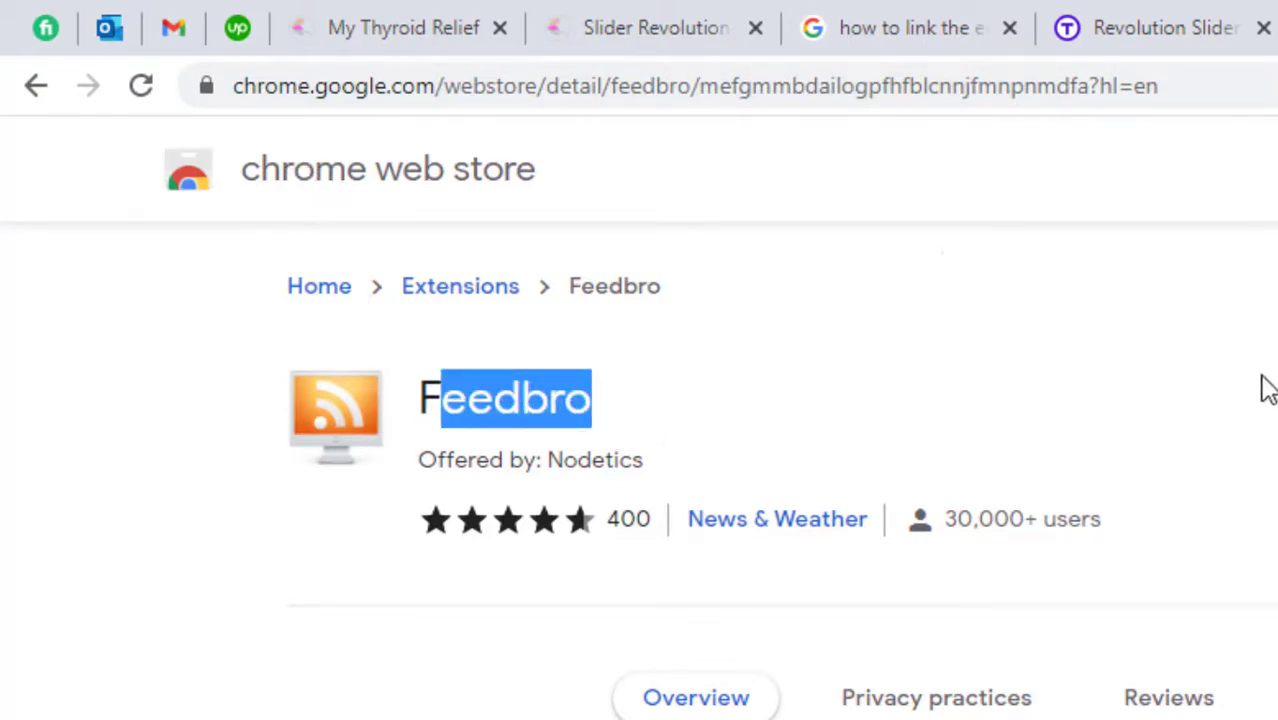
left_click(569, 403)
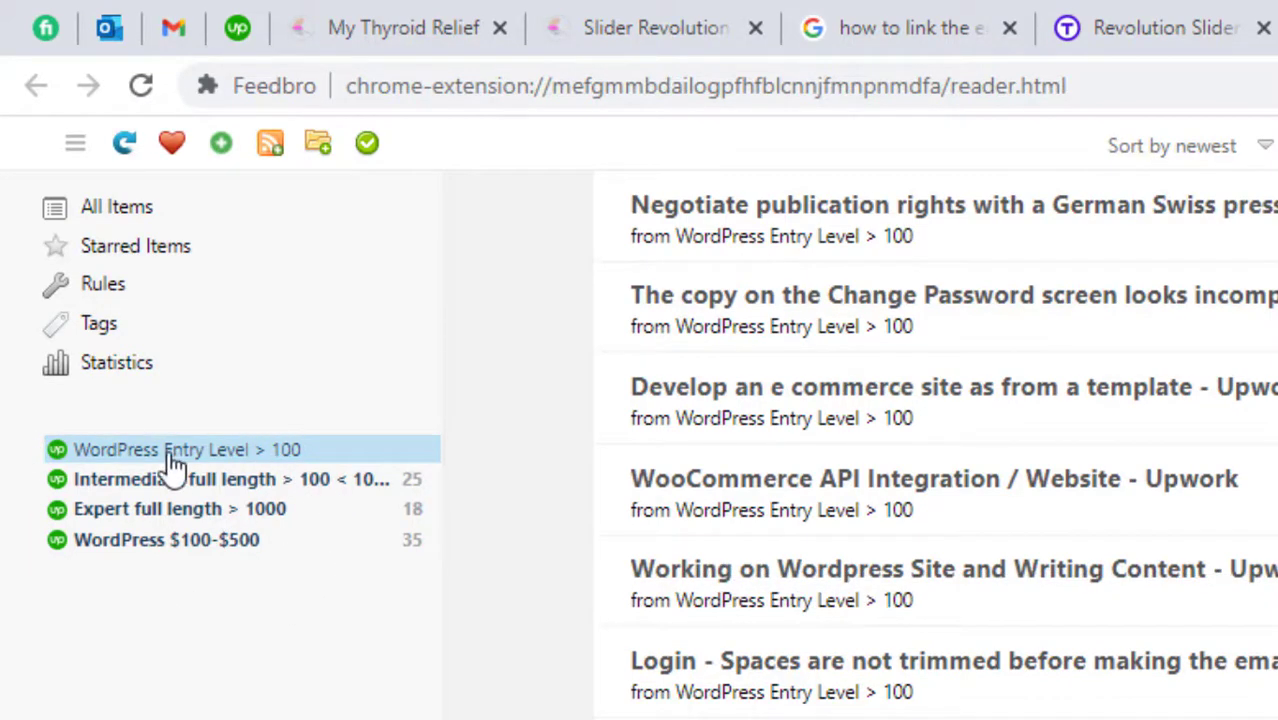
Step: Start a new feed subscription with the copied Upwork RSS link as its feed URL and load the feed's details
left_click(272, 148)
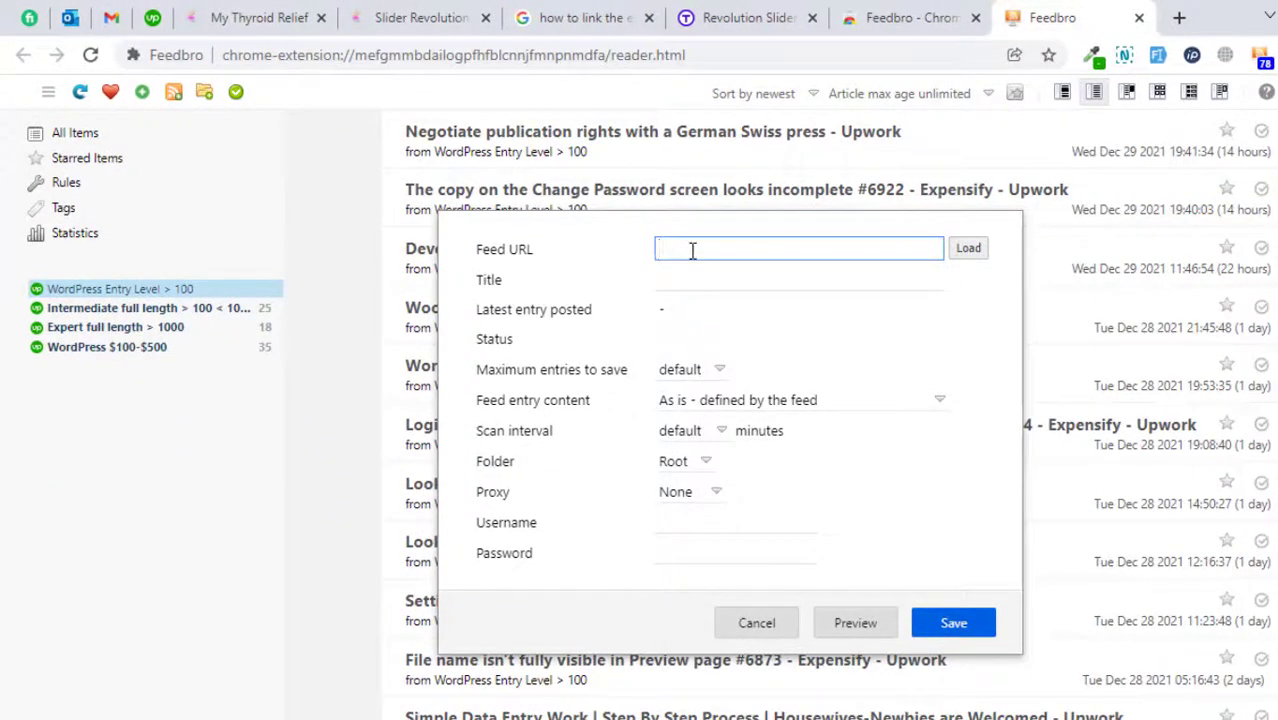
key("ctrl+v")
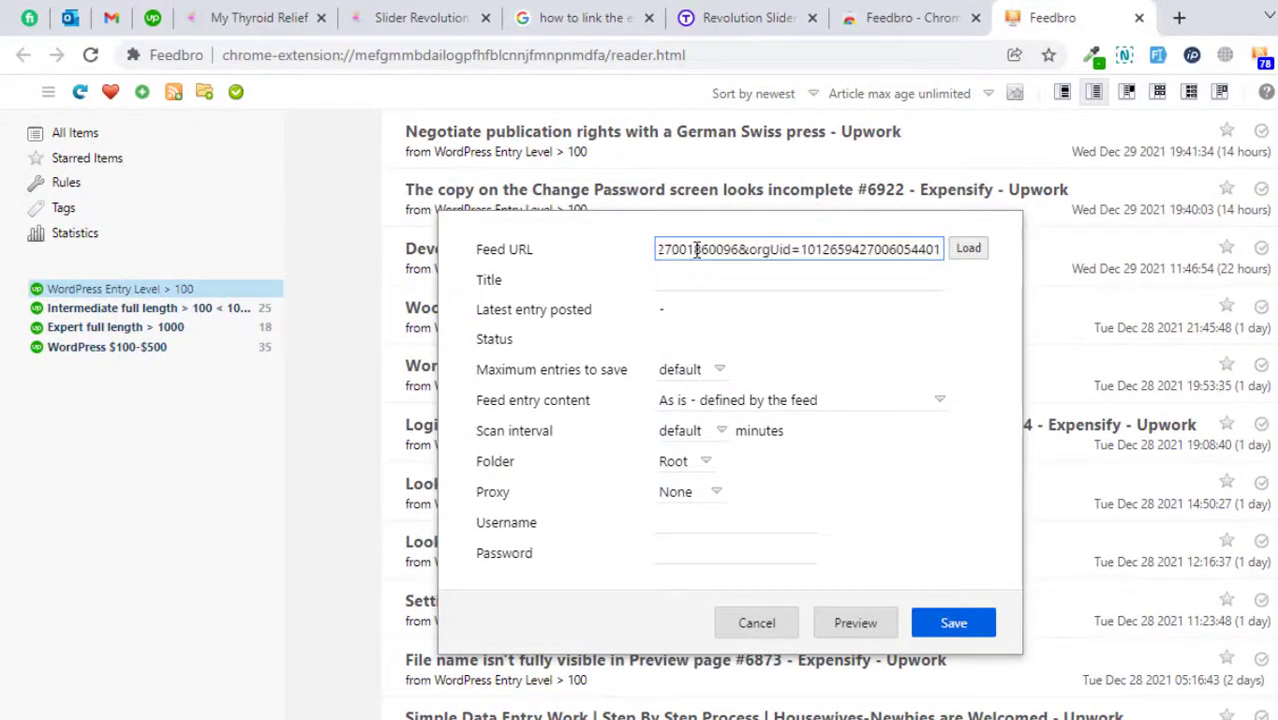
left_click(973, 253)
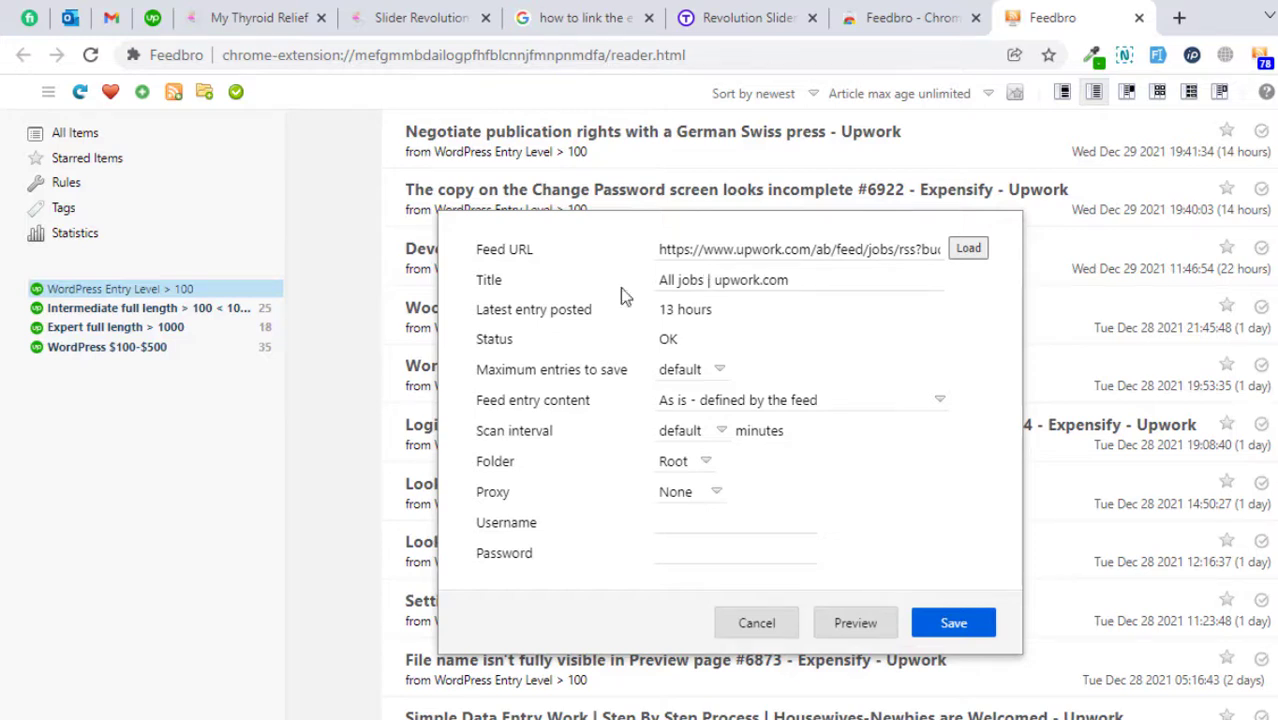
Step: Check the search phrase and budget filter on Upwork and retitle the new feed "wordpress expert | $100-$500" in Feedbro
triple_click(693, 281)
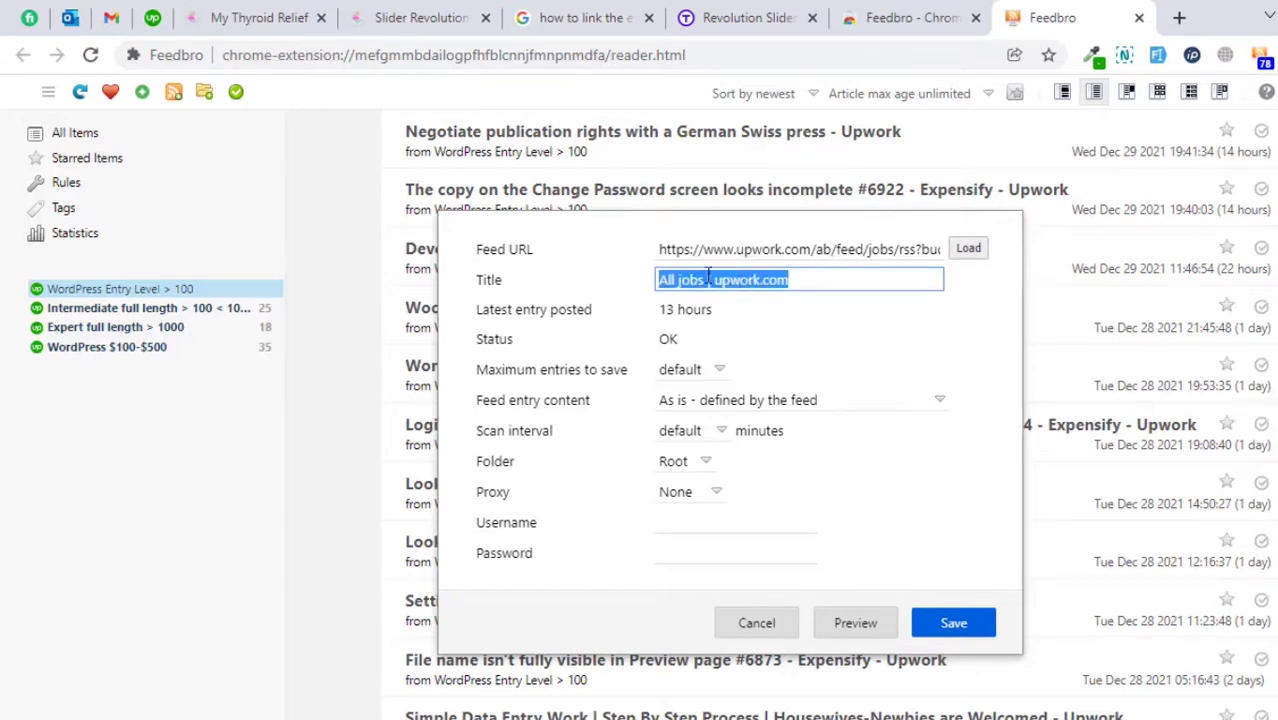
left_click(152, 17)
scroll(262, 403, "down", 2)
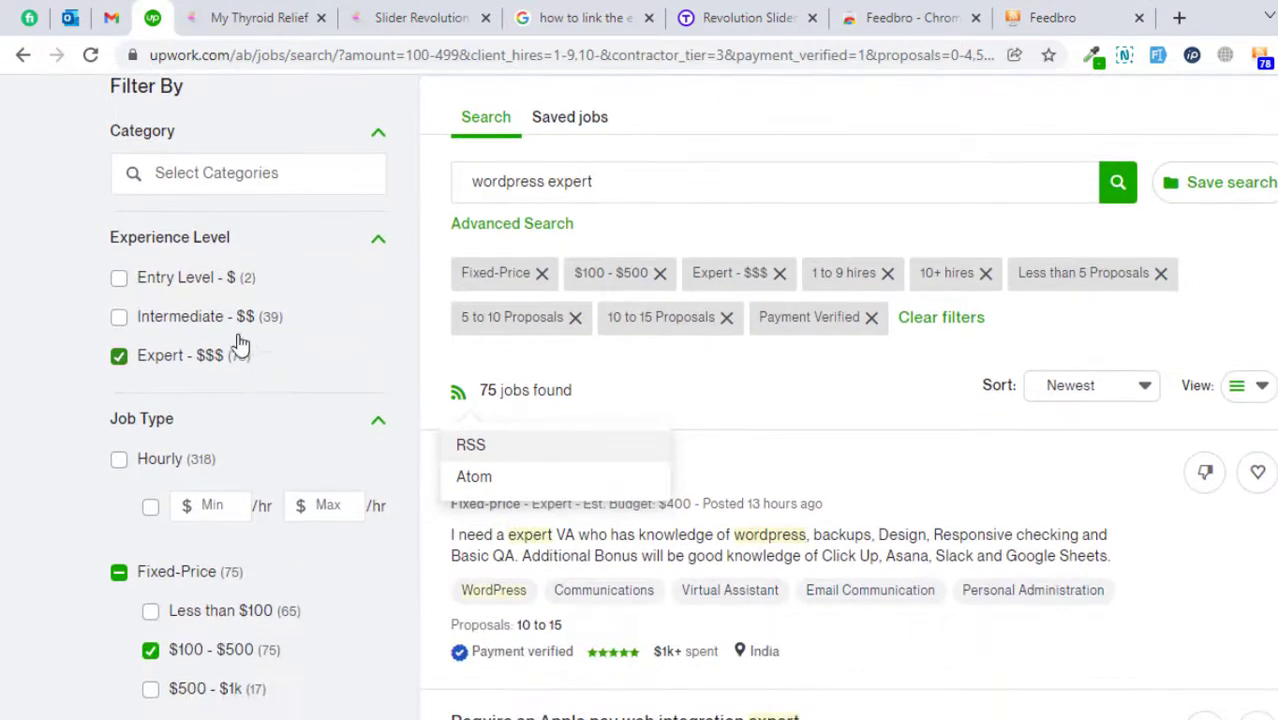
left_click_drag(619, 183, 383, 157)
key("ctrl+c")
key("ctrl+v")
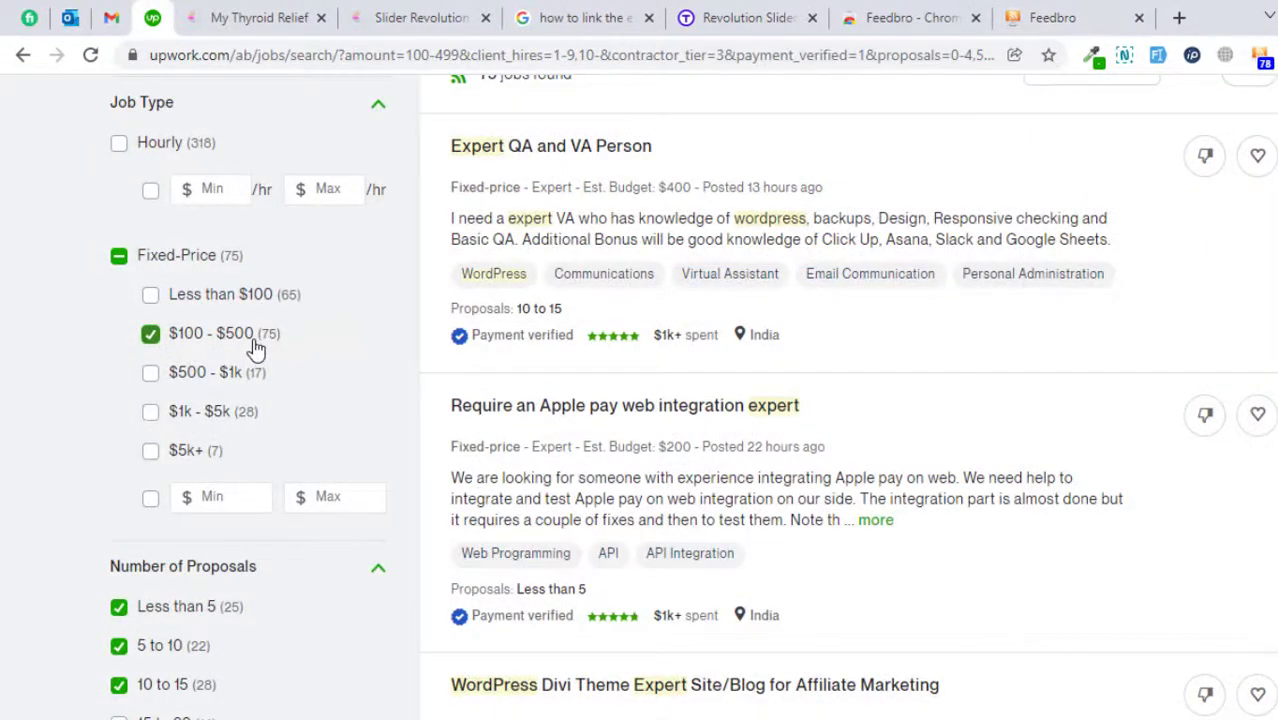
left_click(1068, 22)
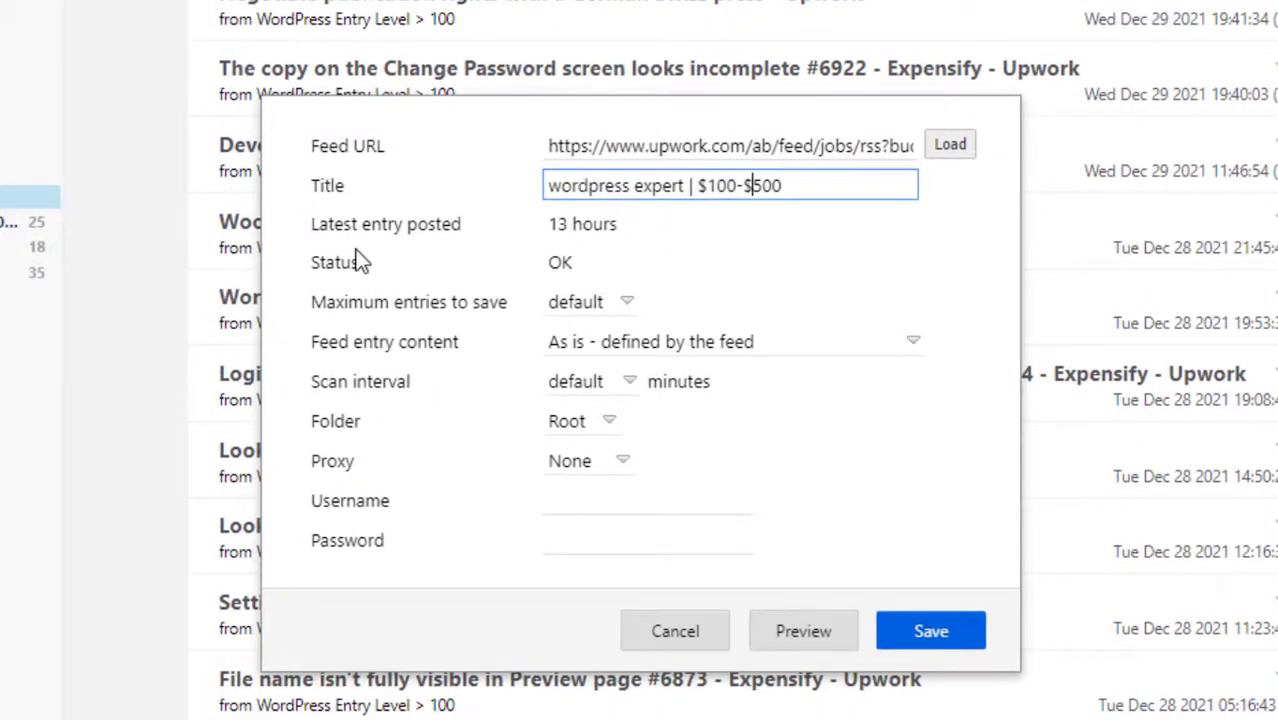
left_click_drag(686, 186, 572, 182)
left_click_drag(716, 185, 766, 184)
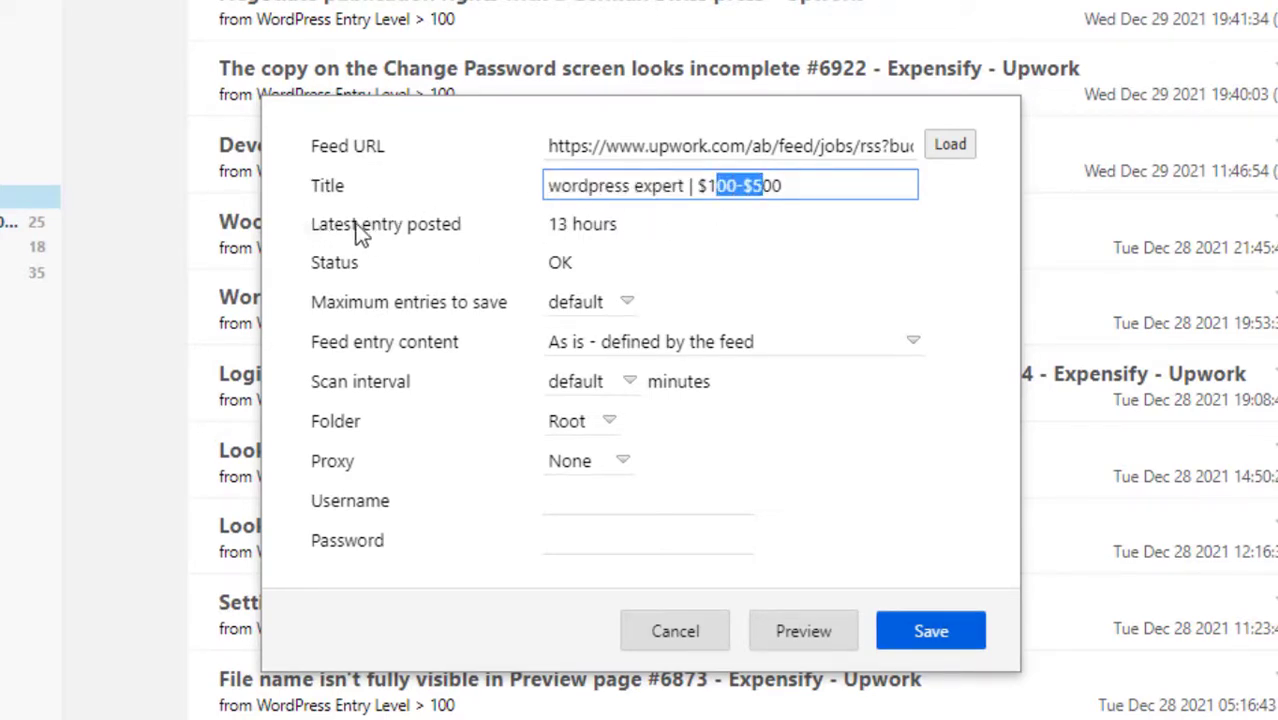
left_click_drag(313, 228, 319, 228)
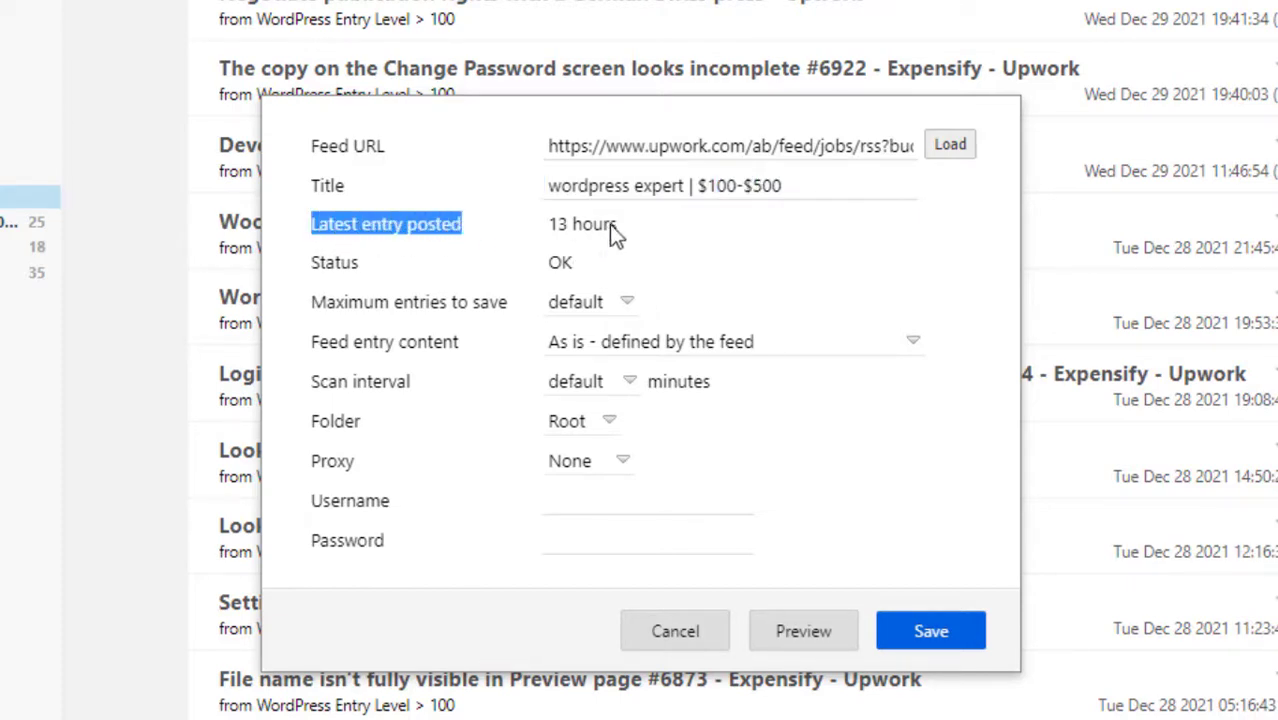
Step: Set the feed's maximum entries to save to 2000 and keep the entry content as defined by the feed
left_click(598, 310)
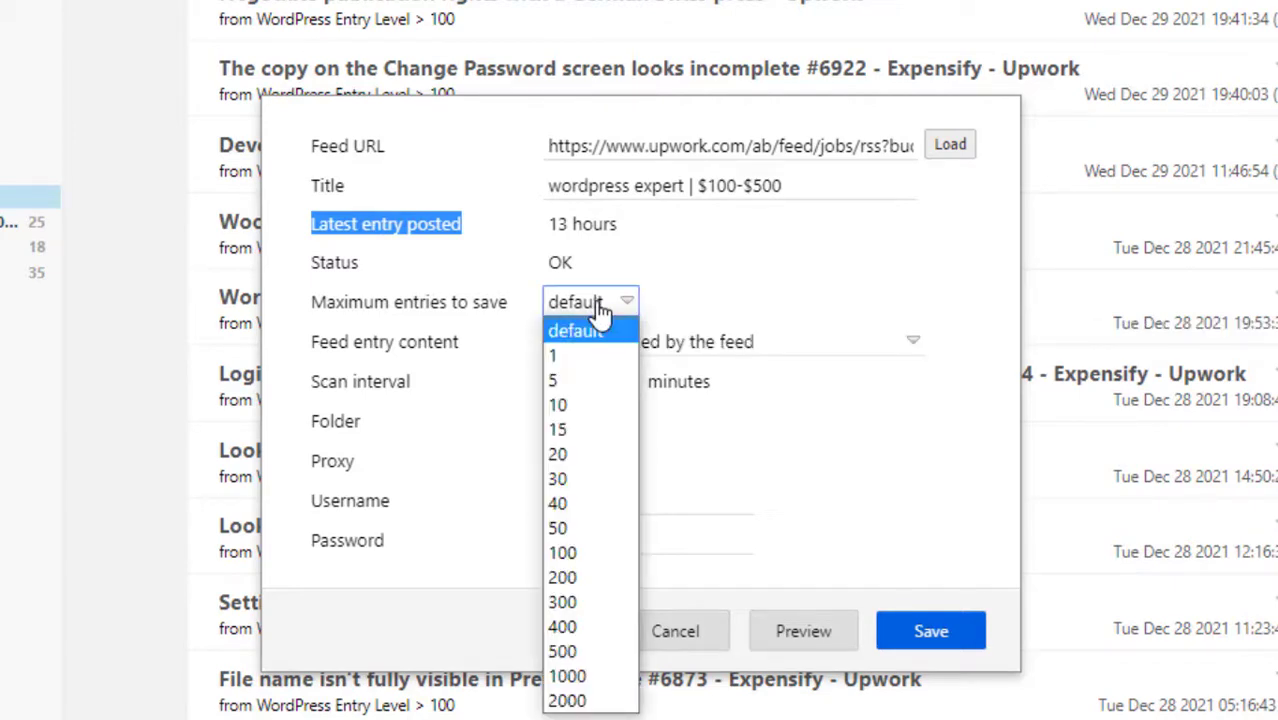
left_click(602, 702)
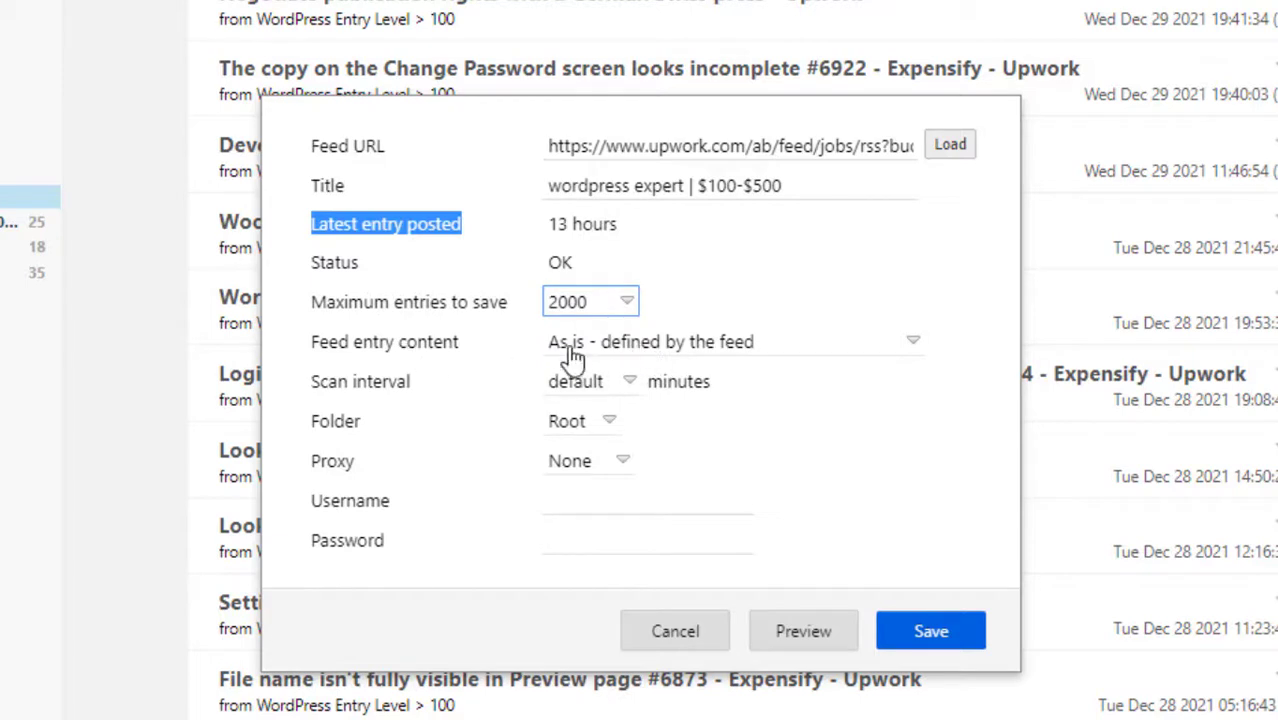
left_click(652, 352)
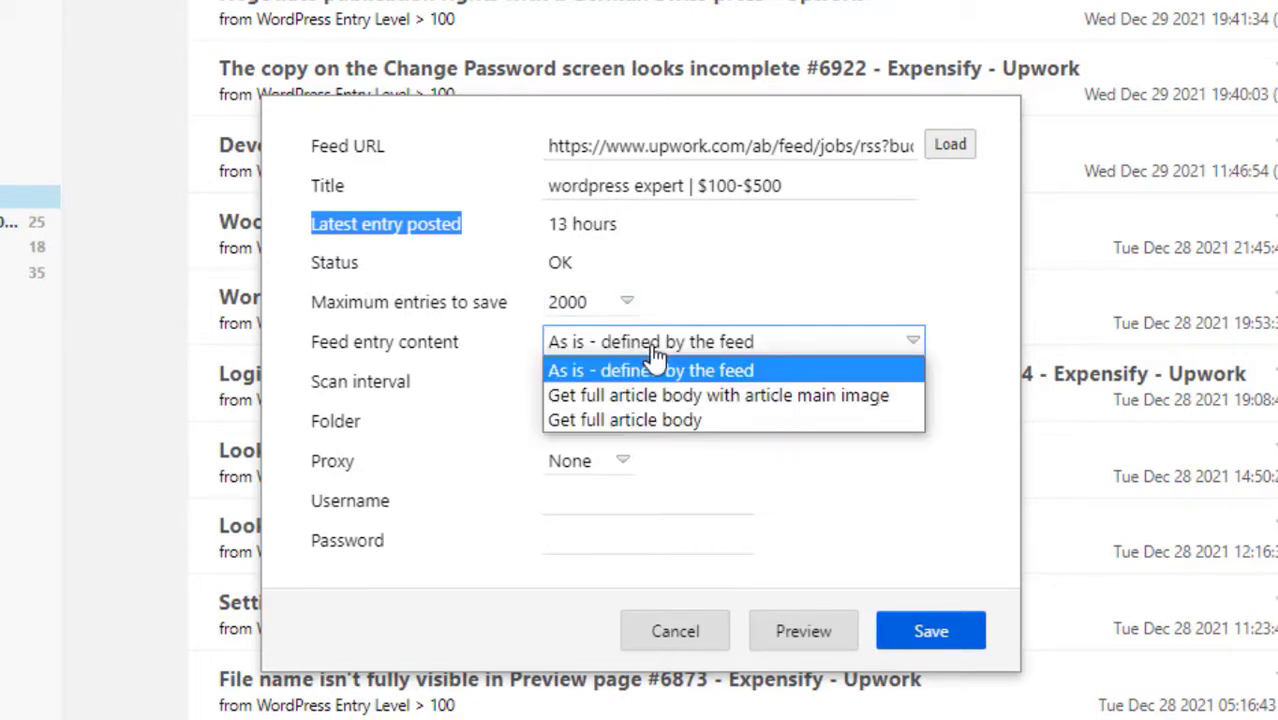
left_click(652, 346)
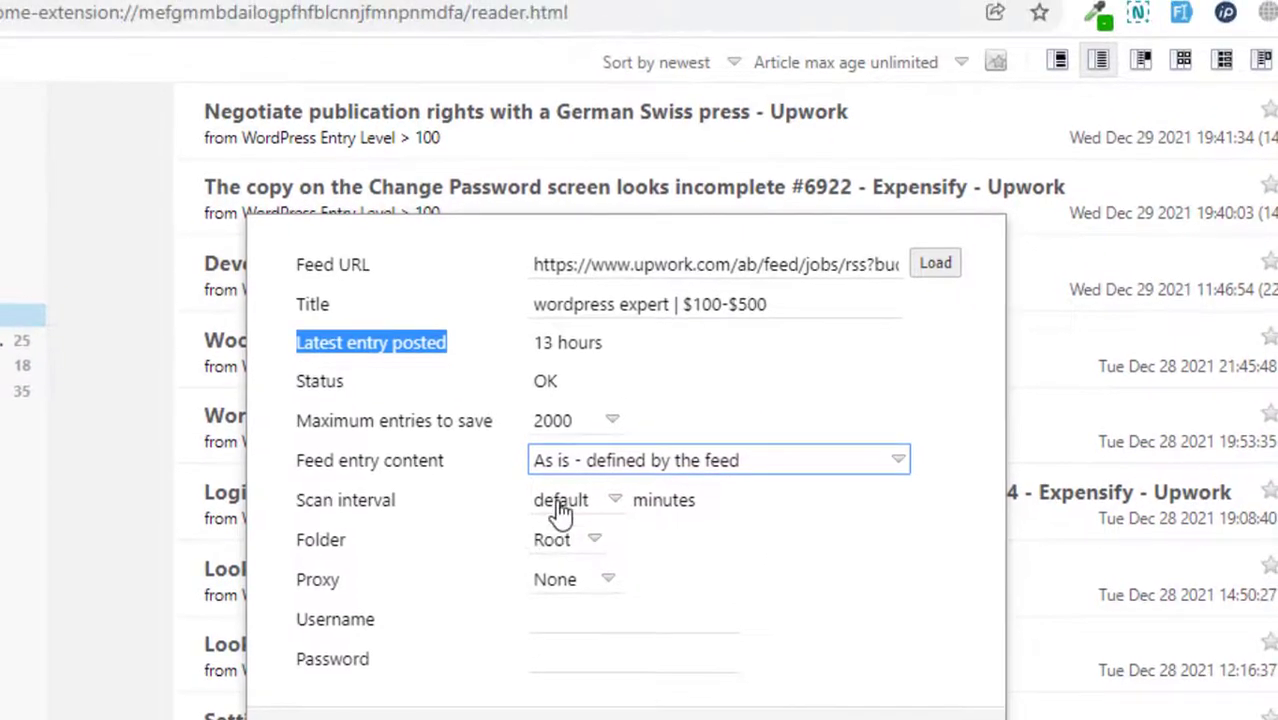
Step: Save the feed with a scan interval of 1 minute and display its job entries
left_click(568, 455)
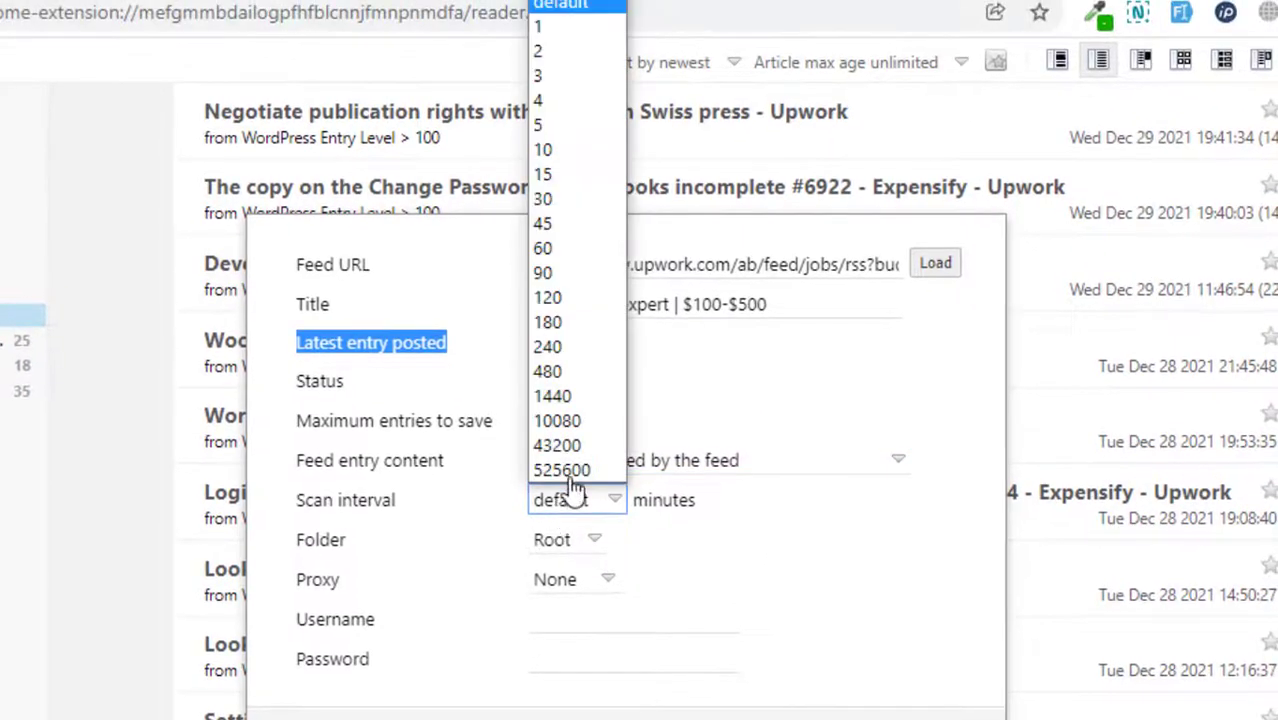
left_click(553, 32)
left_click(925, 578)
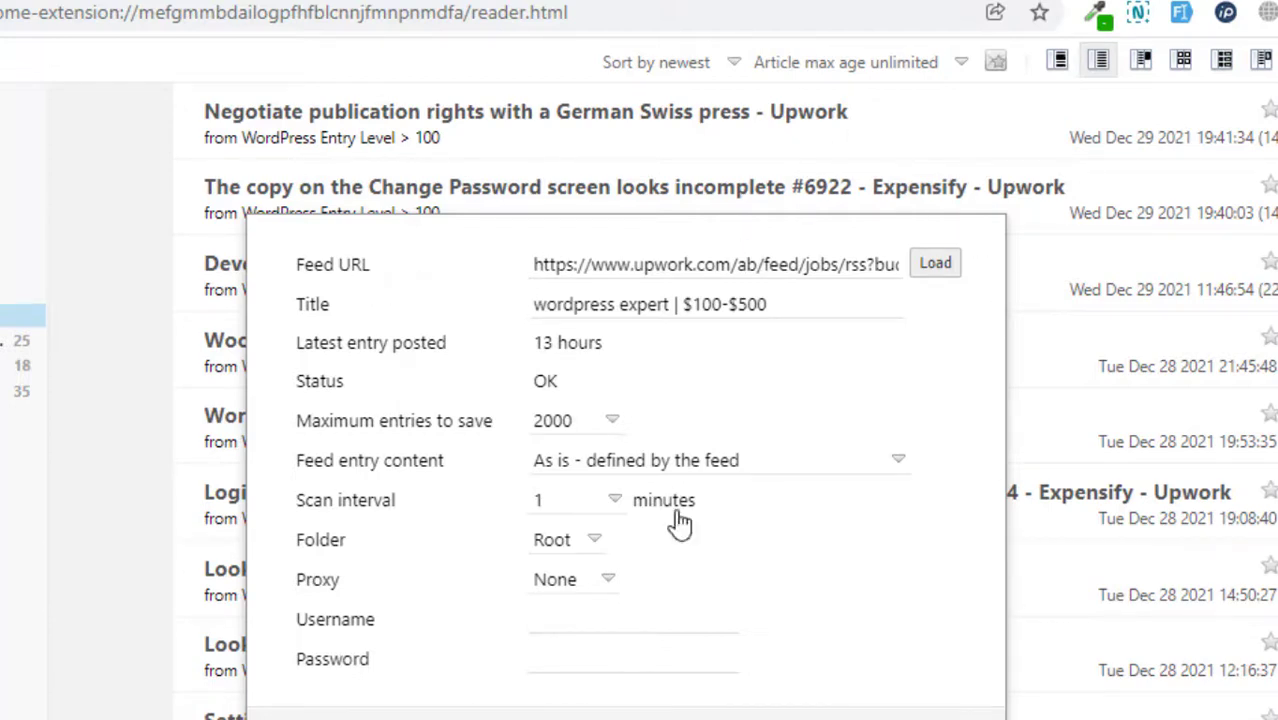
left_click(936, 716)
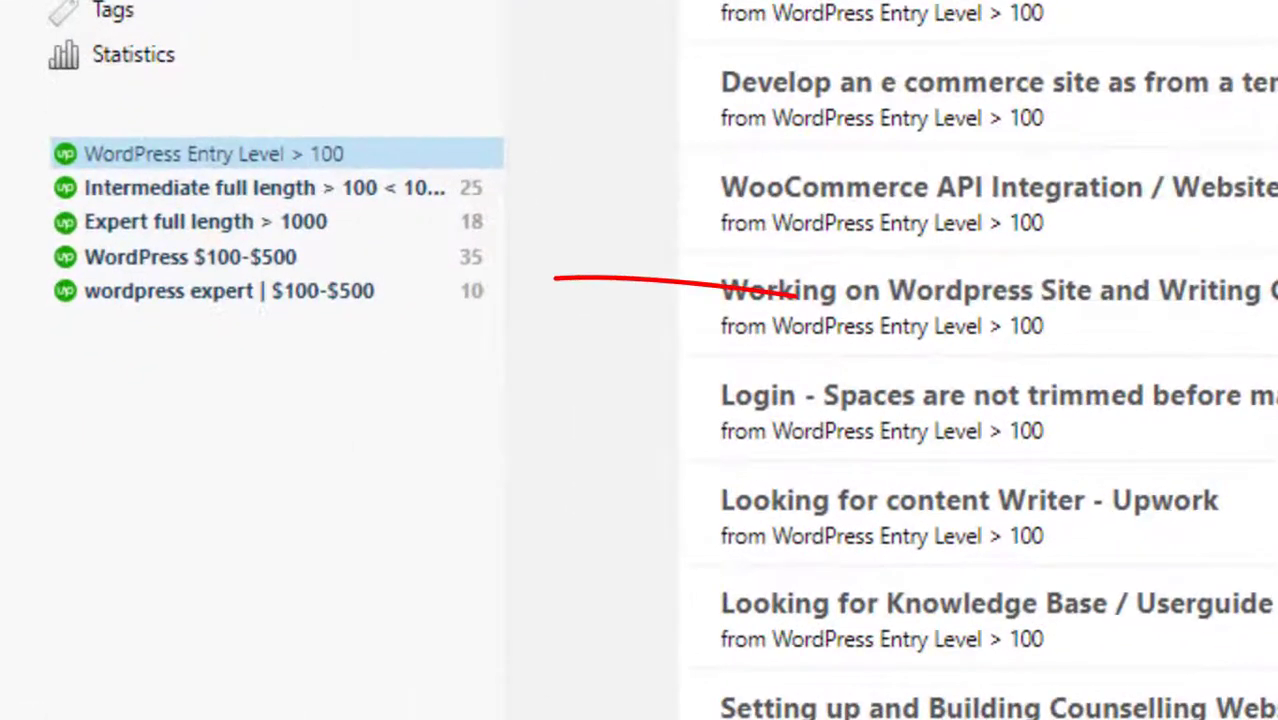
left_click(310, 296)
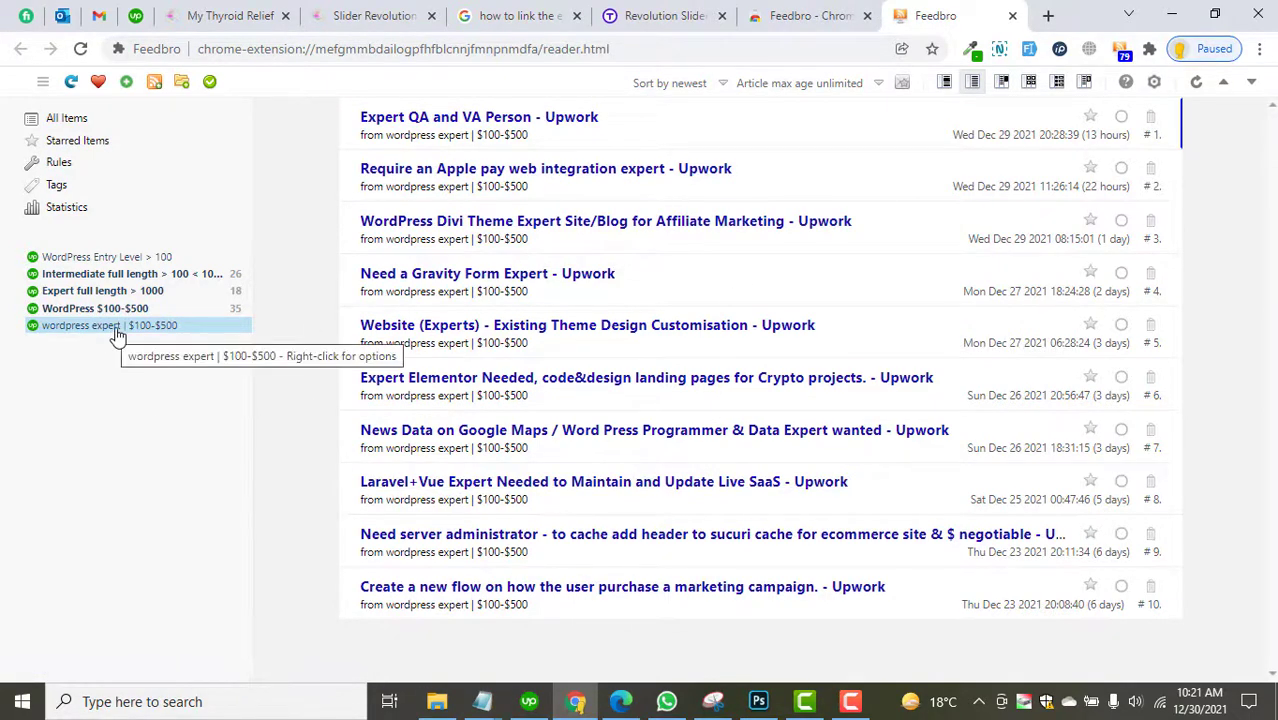
Step: Switch to Upwork, search for "logo design" jobs and restrict the experience level to Entry Level only
left_click(133, 16)
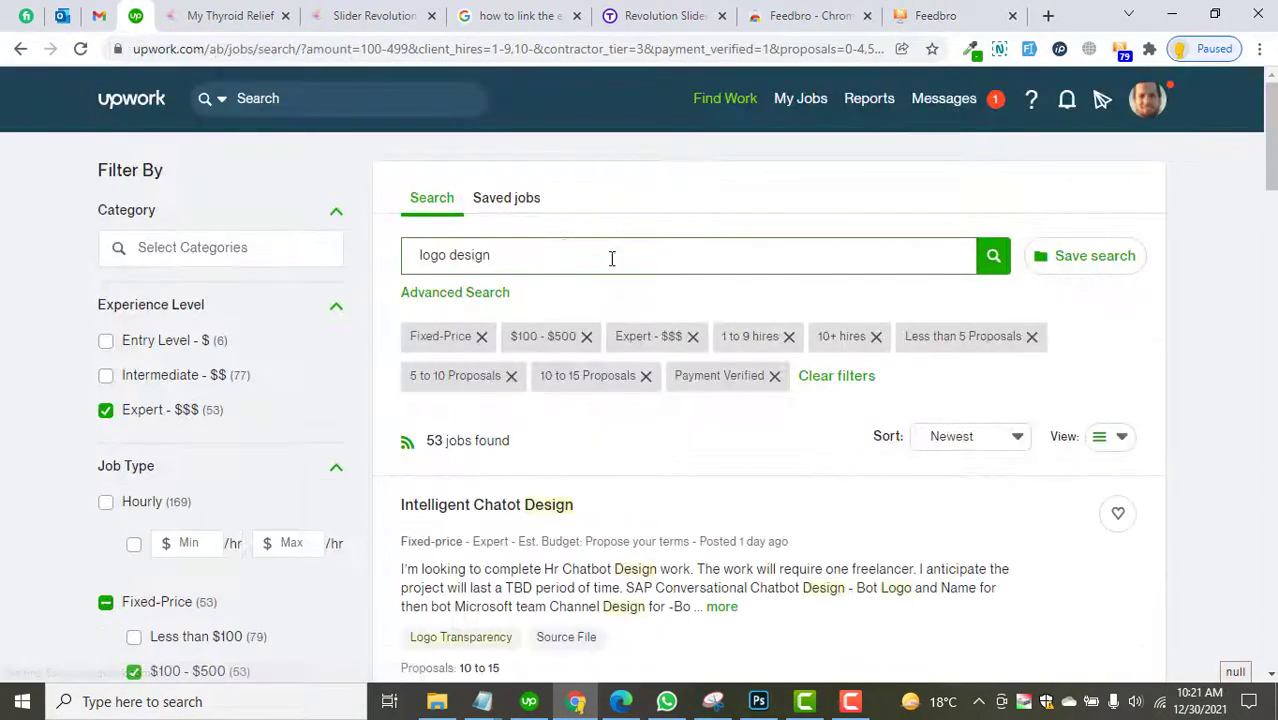
scroll(612, 257, "down", 2)
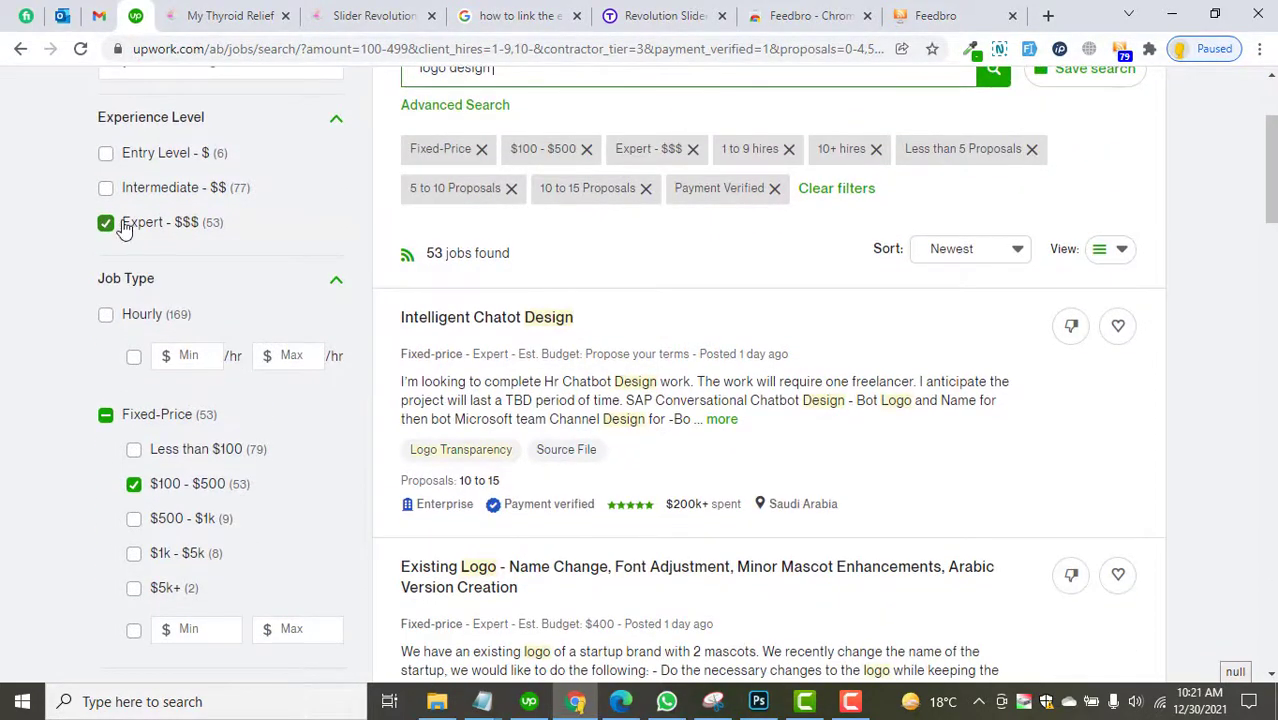
left_click(107, 223)
left_click(106, 189)
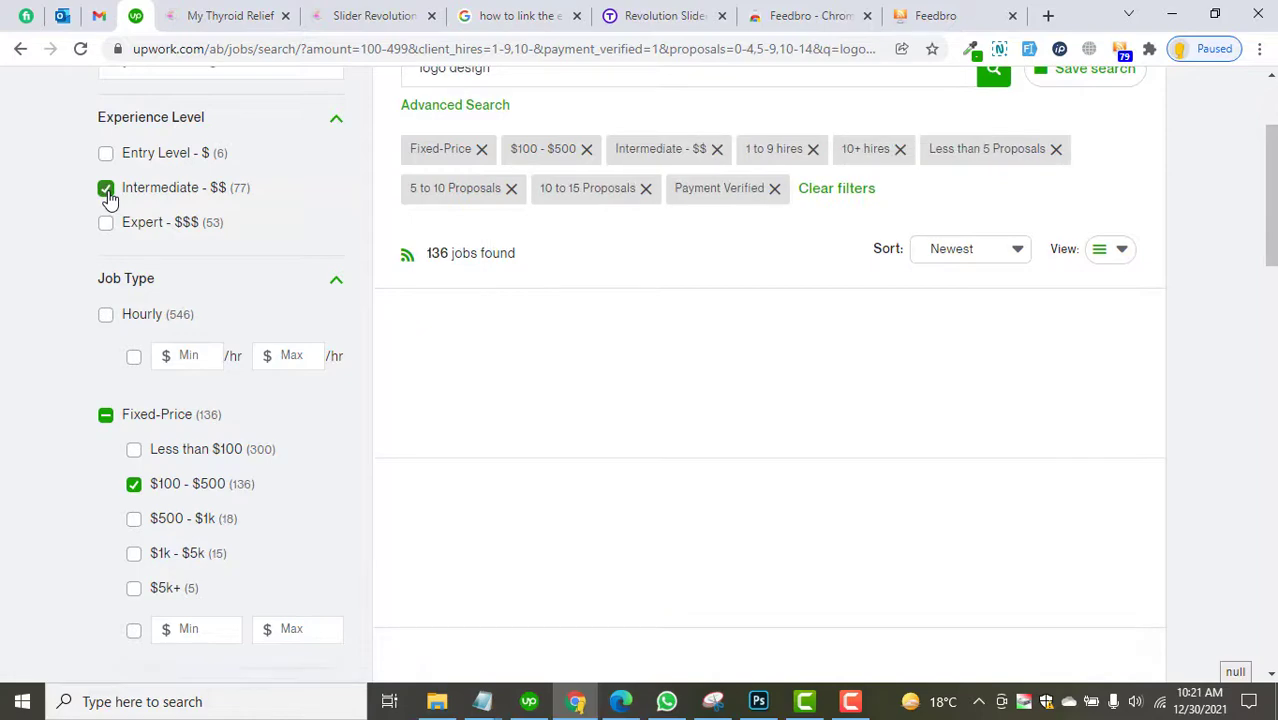
left_click(105, 153)
left_click(107, 190)
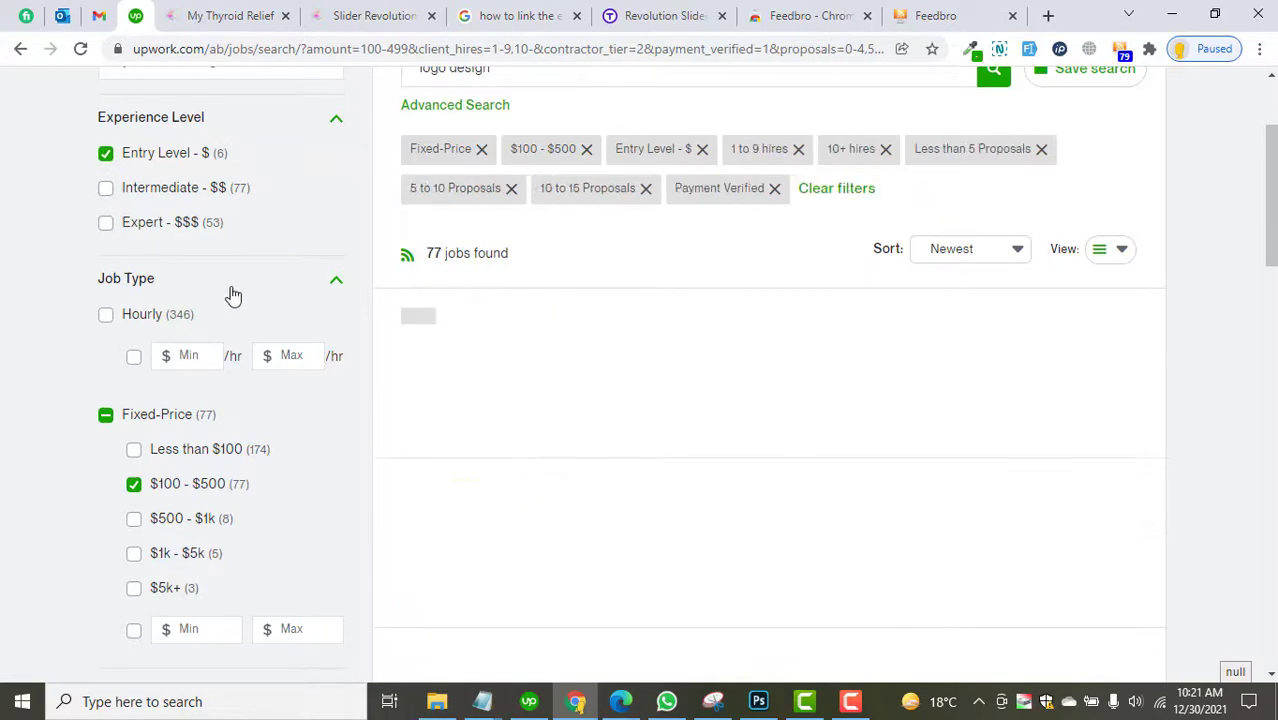
Step: Change the fixed-price budget filter to Less than $100 only
scroll(230, 294, "down", 2)
scroll(230, 294, "down", 1)
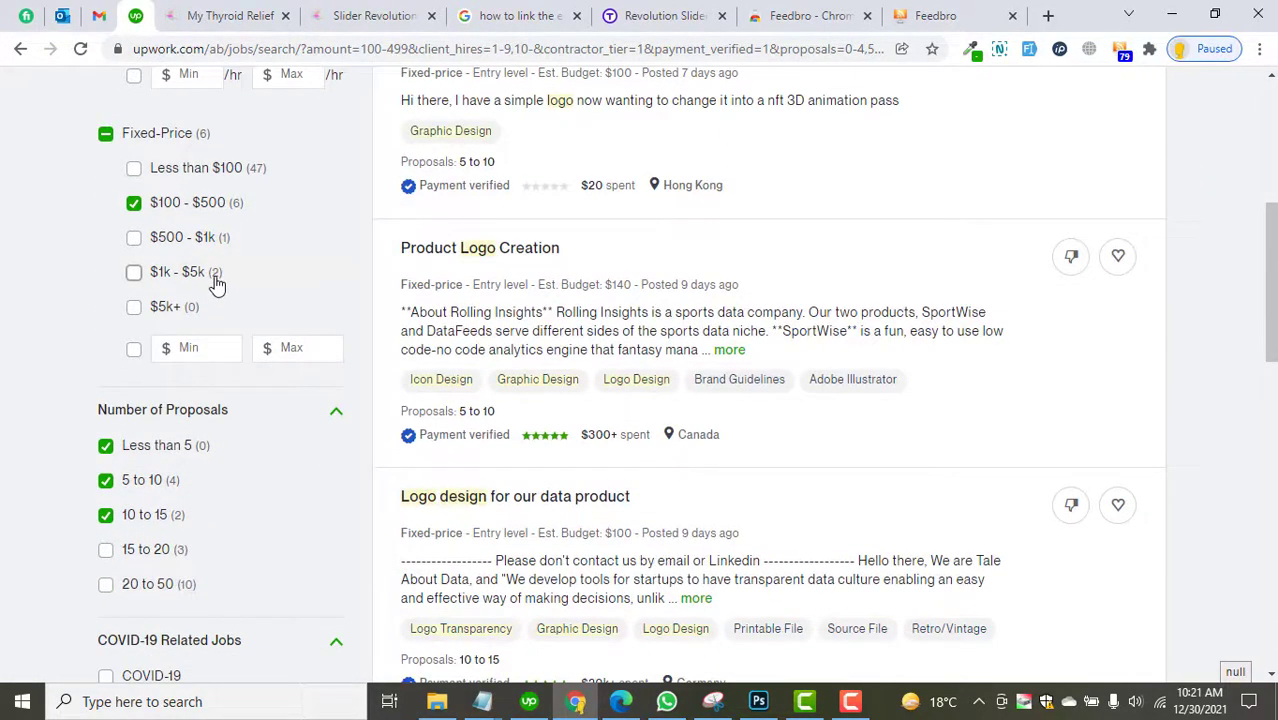
left_click(134, 168)
left_click(133, 203)
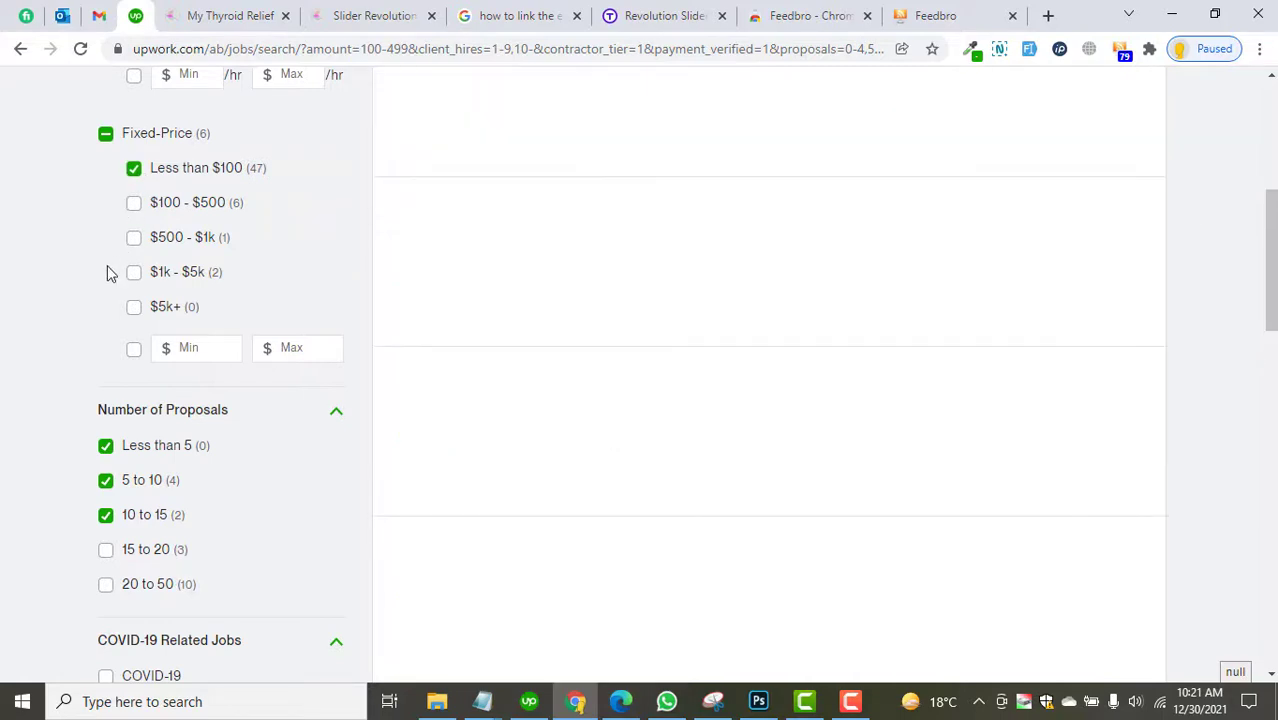
Step: Look over the remaining filters and copy the RSS feed link of the filtered logo design search
scroll(107, 270, "down", 3)
scroll(112, 320, "down", 1)
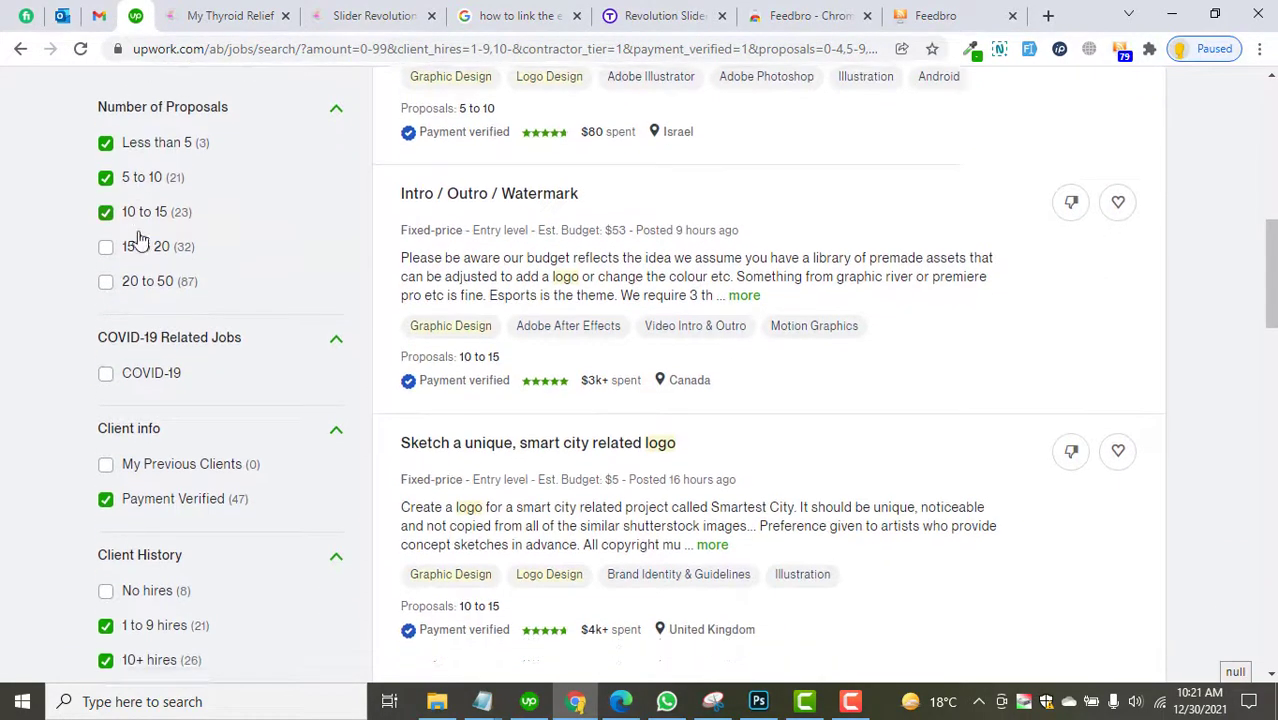
scroll(165, 430, "down", 3)
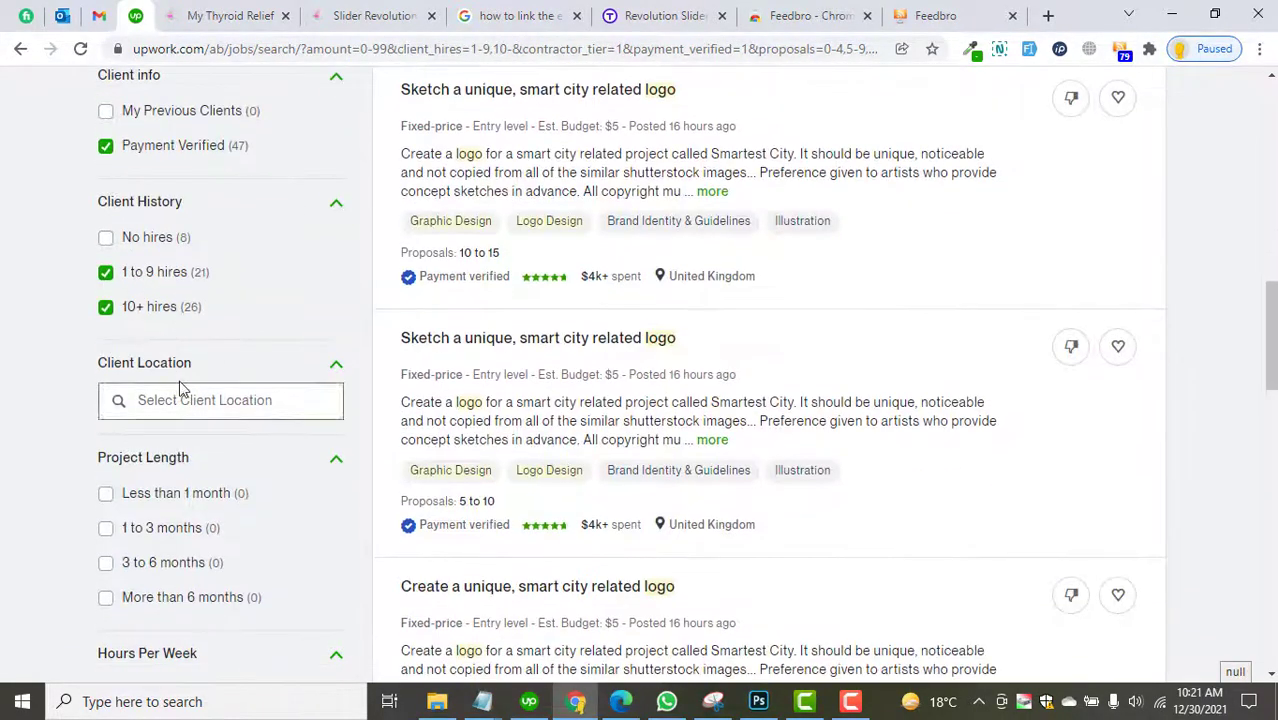
scroll(165, 400, "down", 3)
scroll(260, 448, "up", 10)
left_click(407, 347)
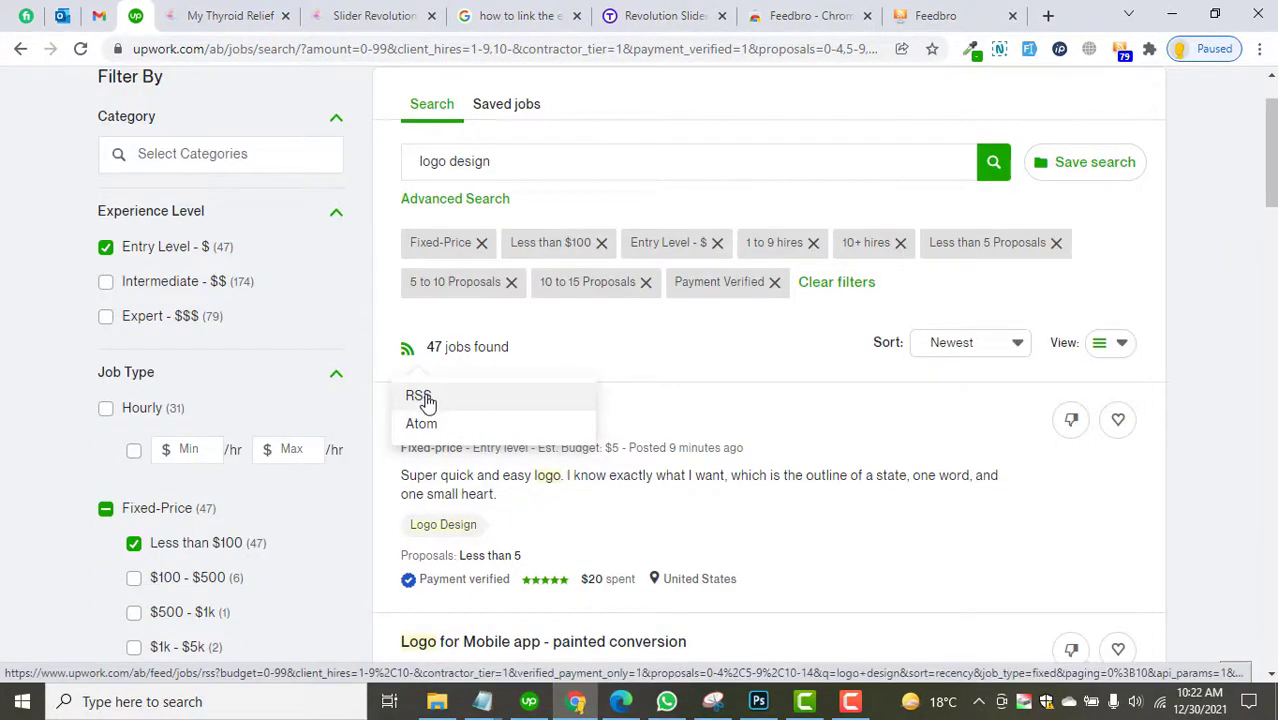
right_click(425, 398)
left_click(509, 514)
Step: Switch to Feedbro, start another feed with the copied logo design RSS link and load its details
left_click(1000, 12)
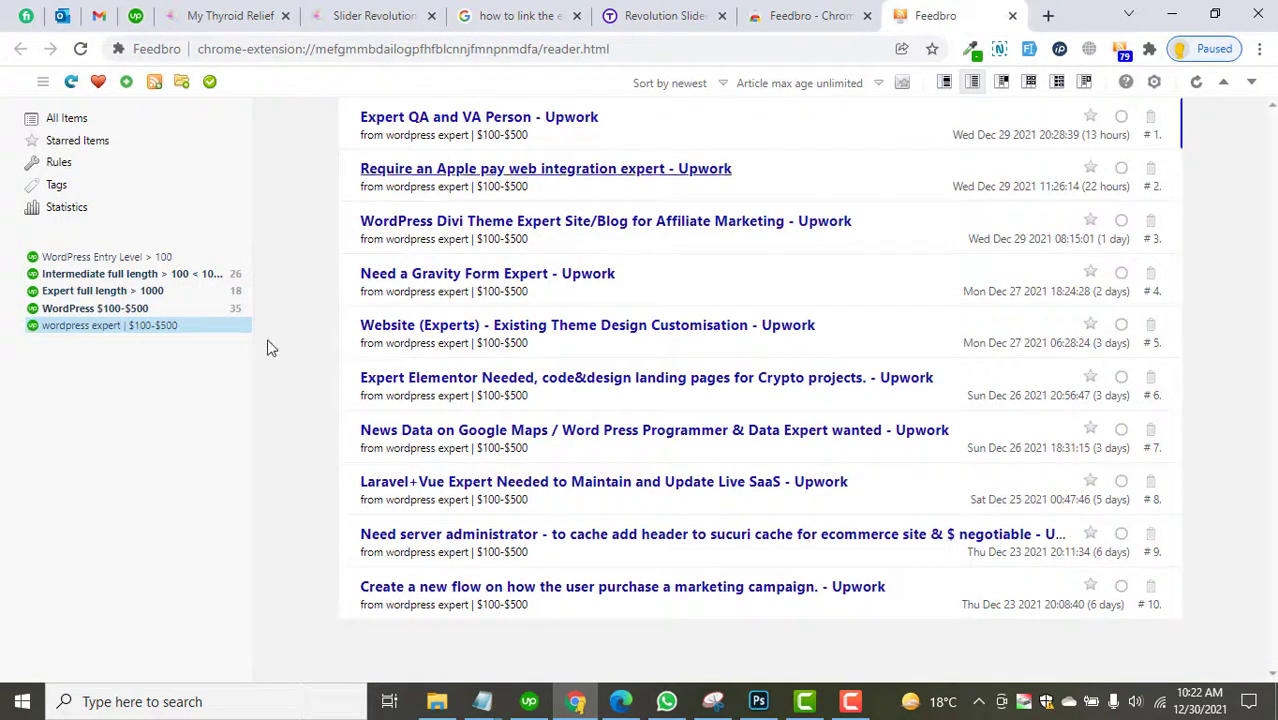
left_click(155, 84)
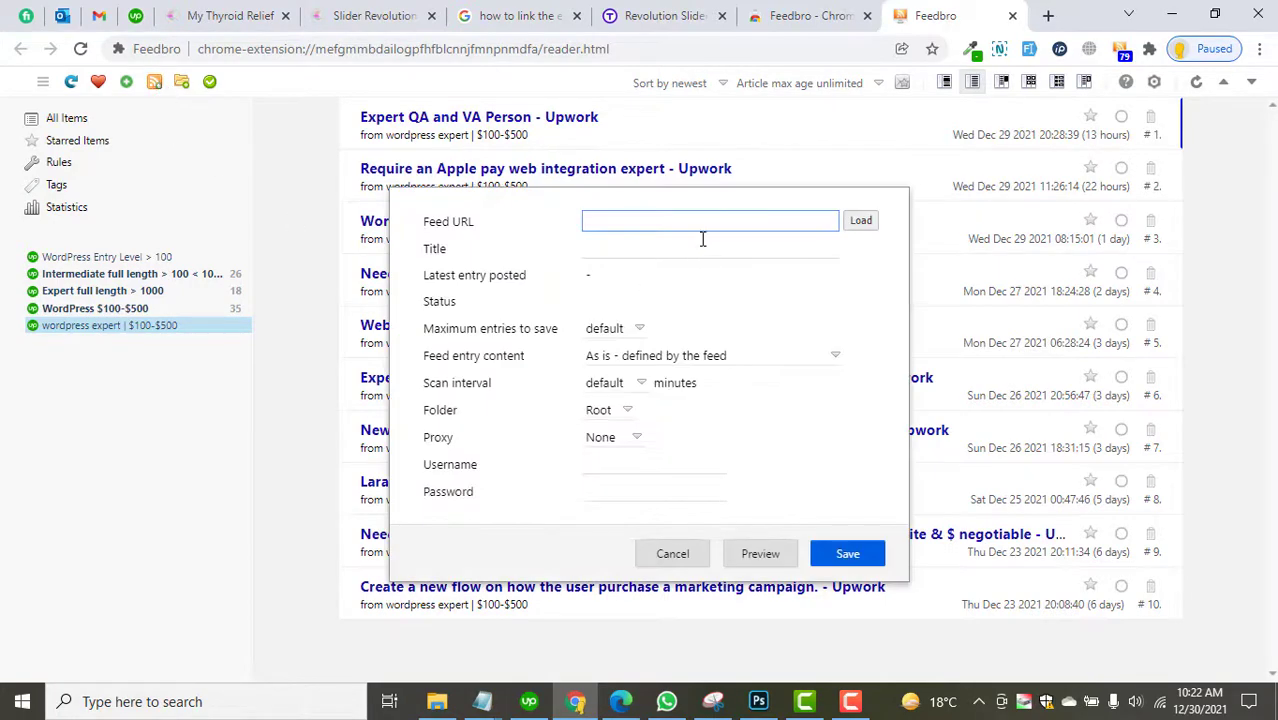
key("ctrl+v")
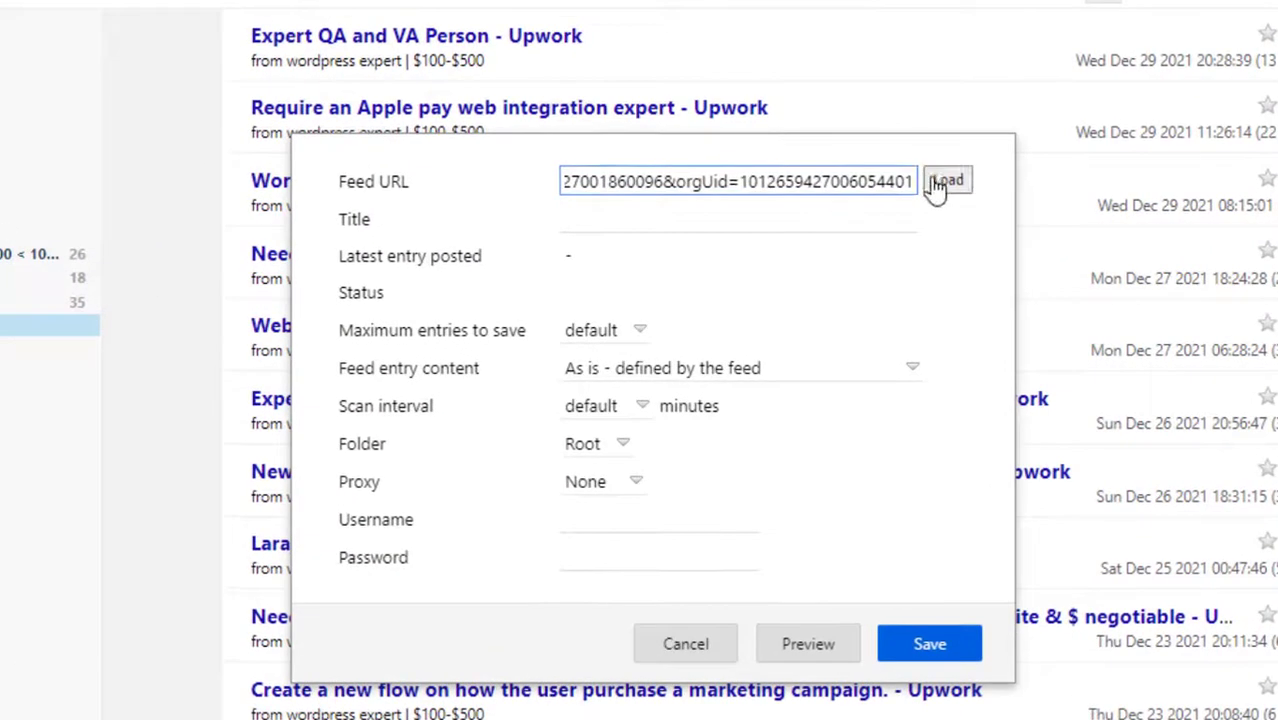
left_click(862, 221)
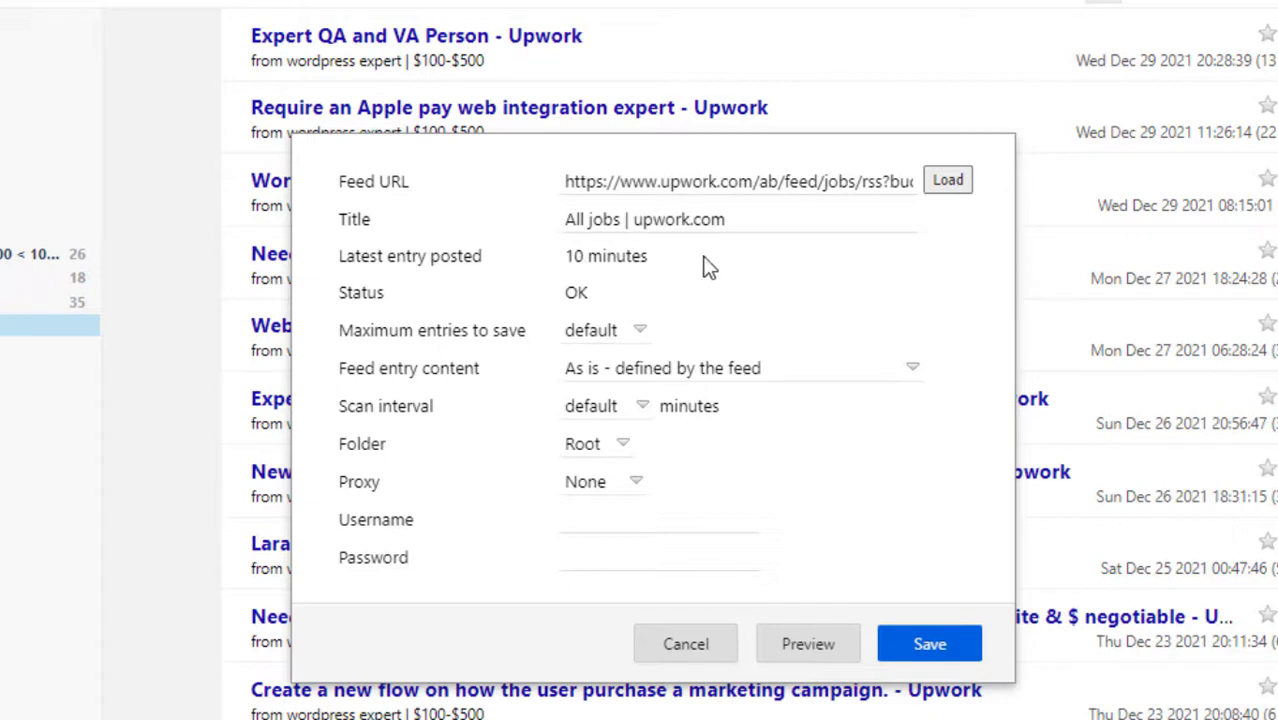
Step: Retitle the new feed "Logo design | Entry Level | $100", checking the applied filters on Upwork for the wording
triple_click(742, 220)
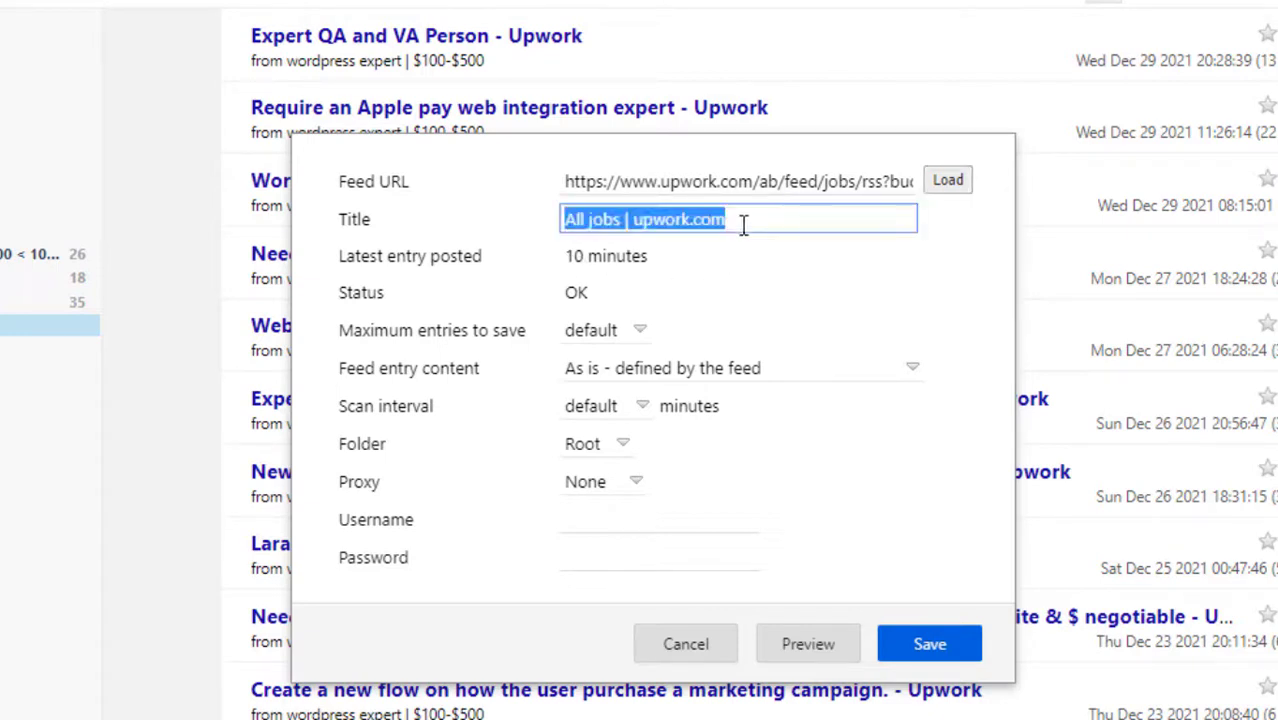
type("Logo design |")
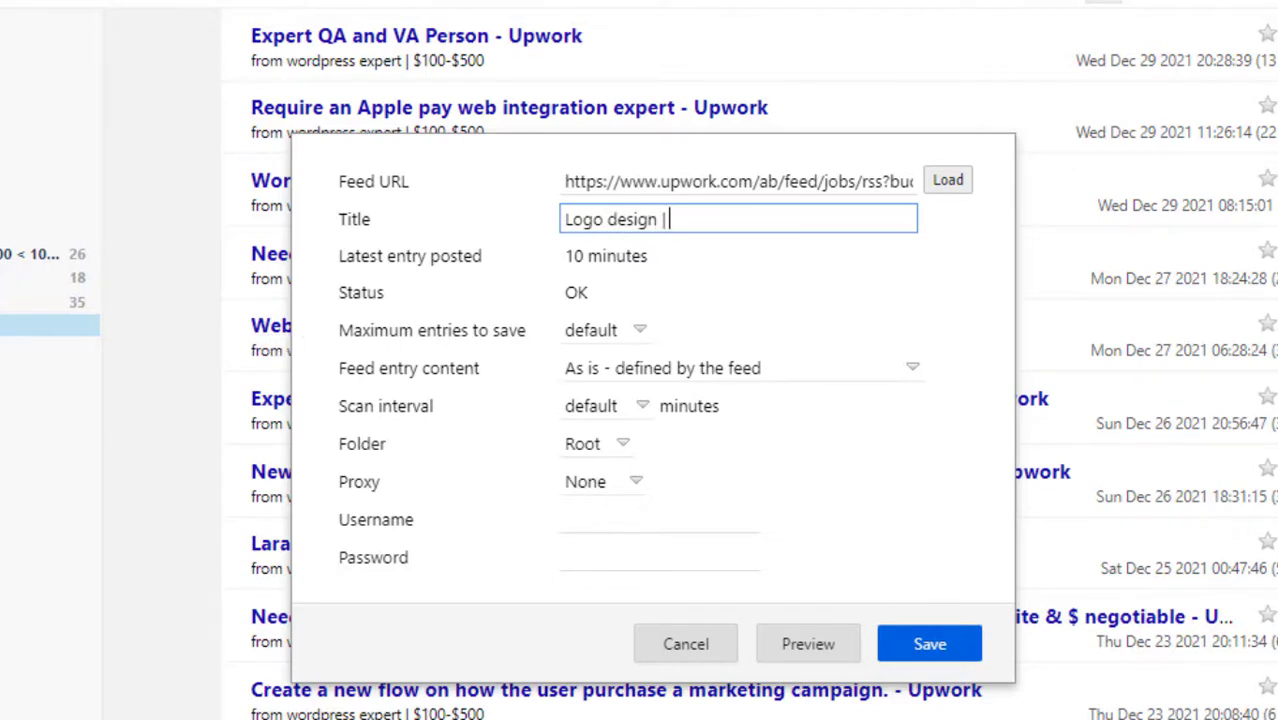
key("alt+Tab")
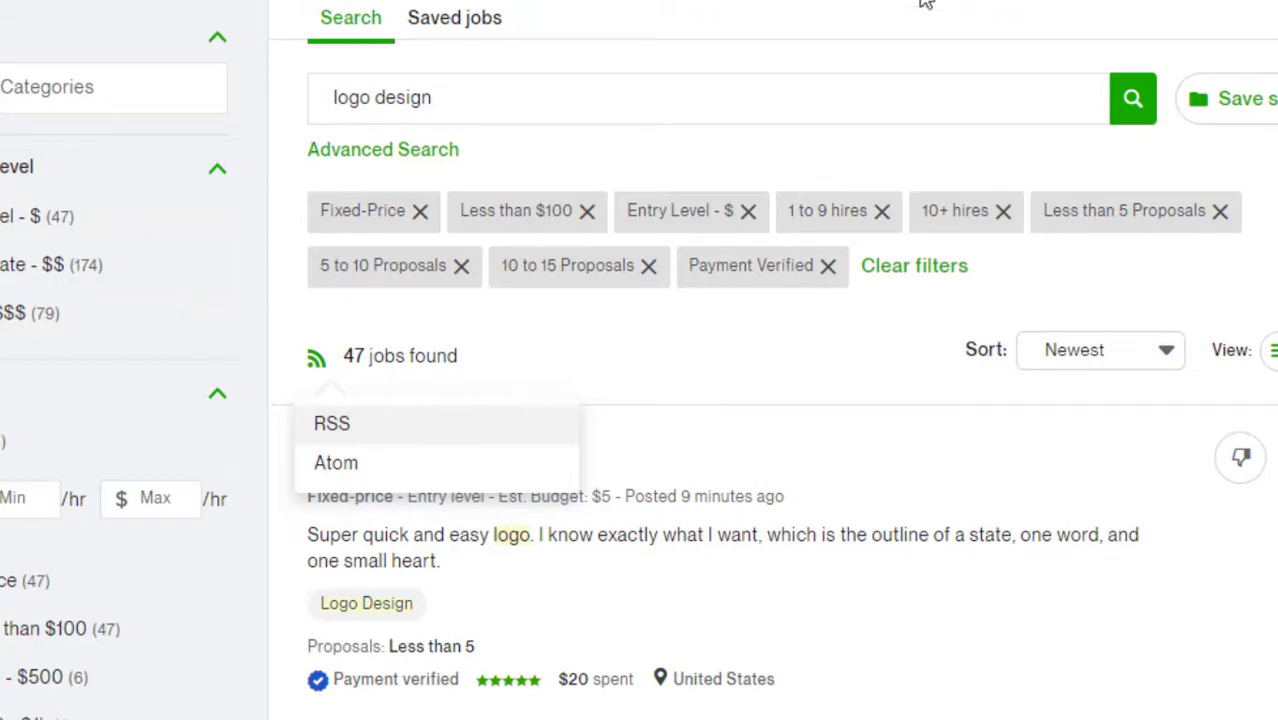
key("alt+Tab")
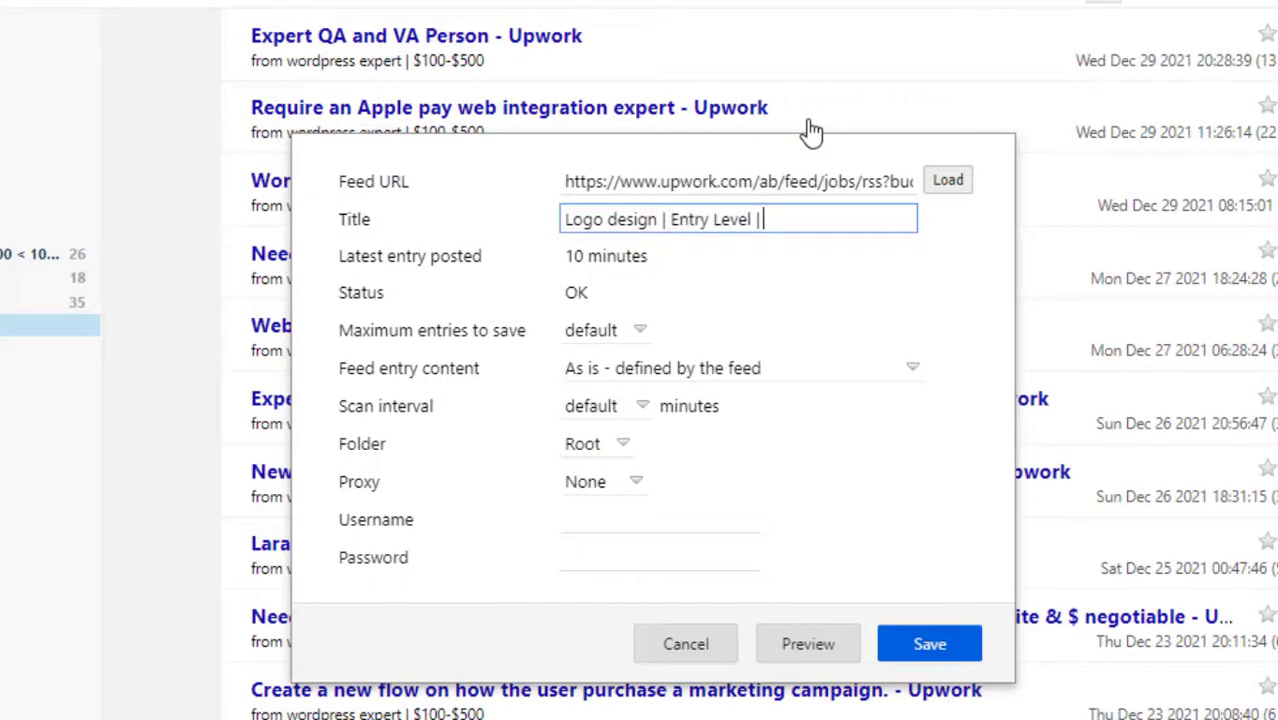
type("1005")
key("Delete")
type("1")
Step: Set the new feed's maximum entries to save to 2000 and its scan interval to 1 minute, and save it
left_click(636, 338)
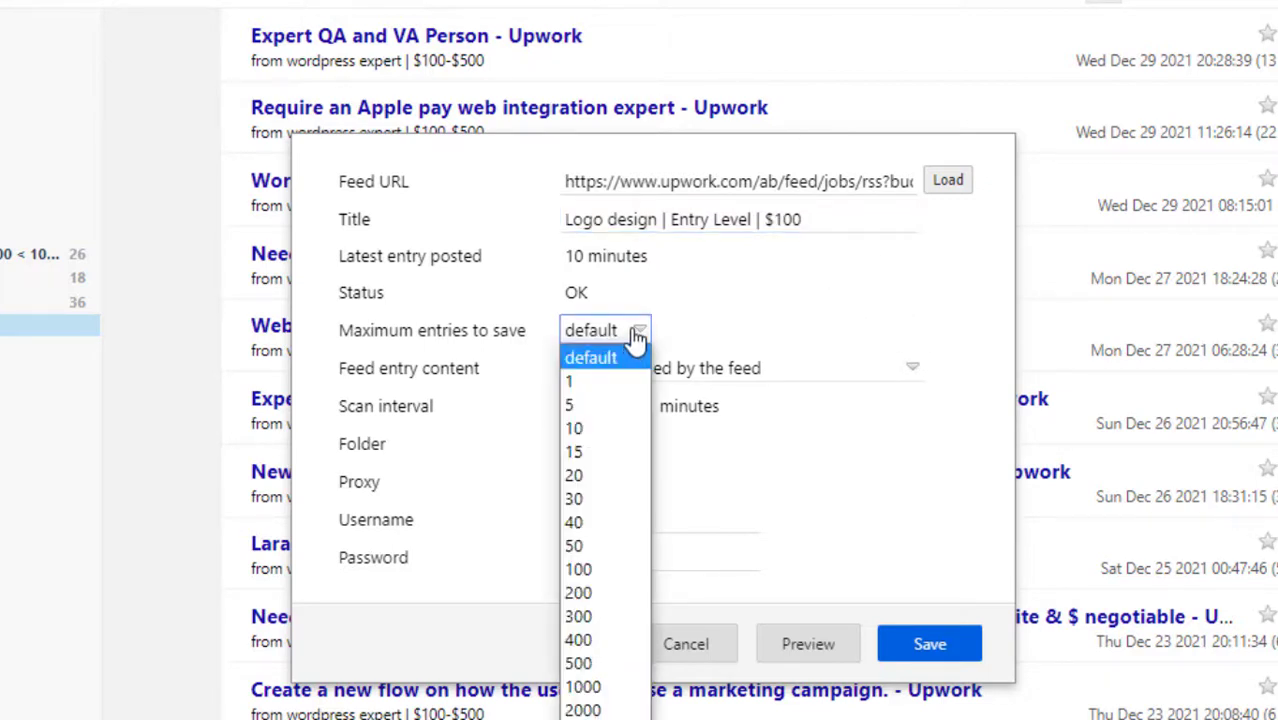
left_click(583, 709)
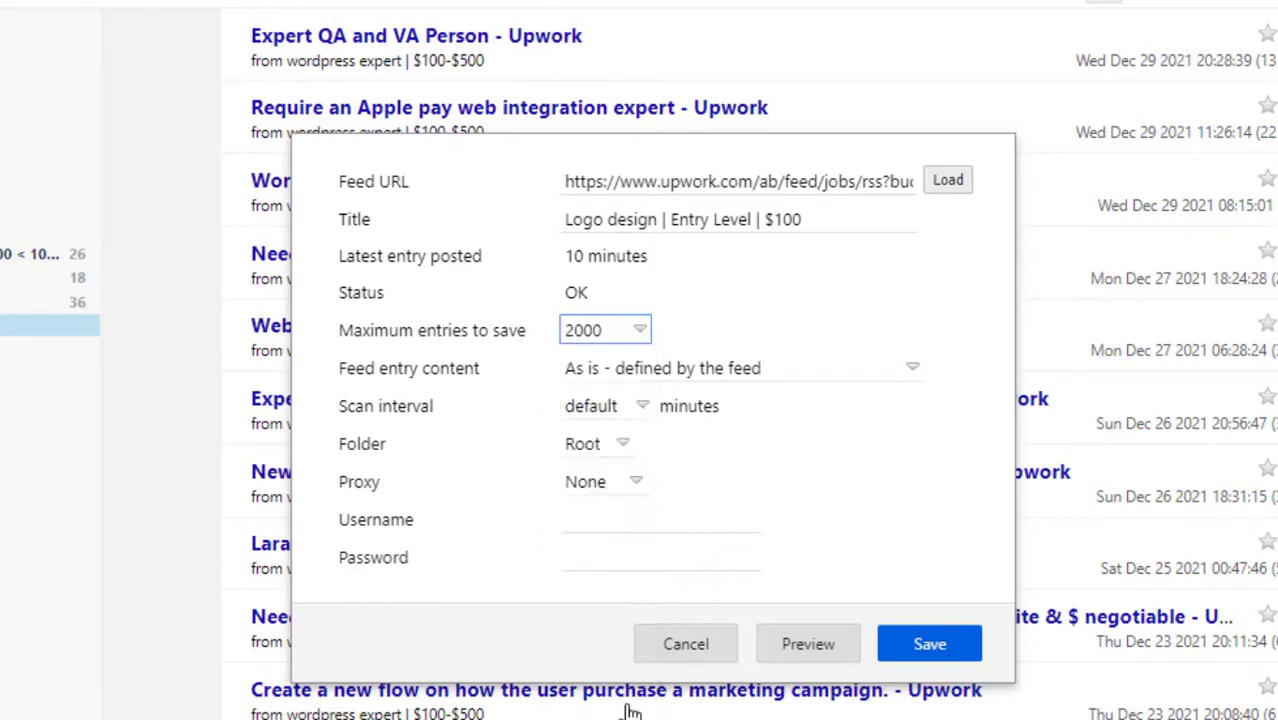
left_click(620, 372)
left_click(622, 378)
left_click(595, 408)
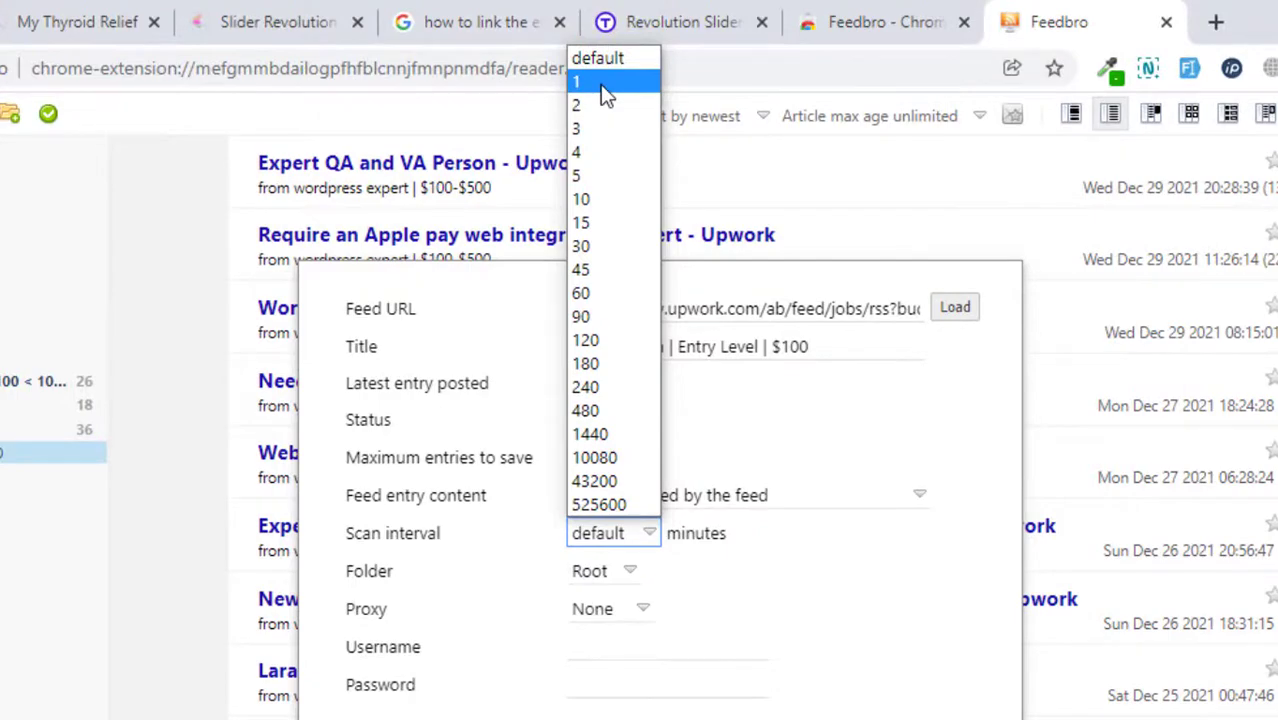
left_click(600, 84)
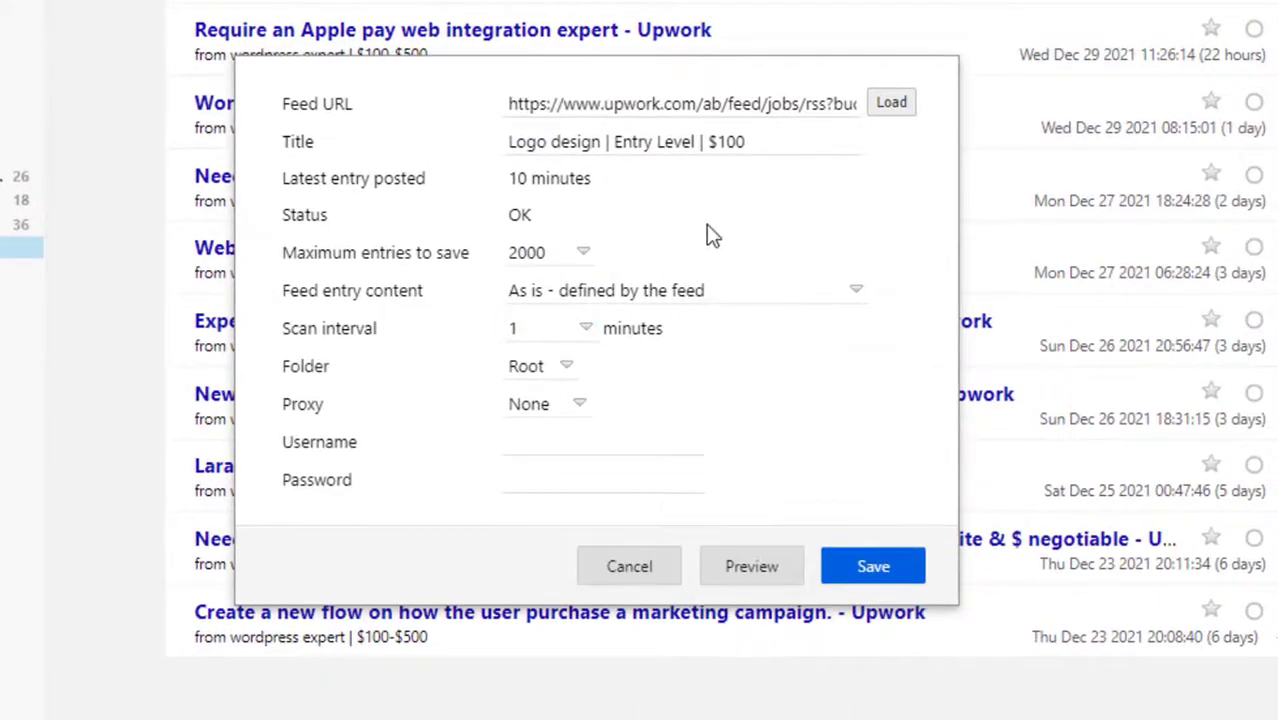
left_click(870, 568)
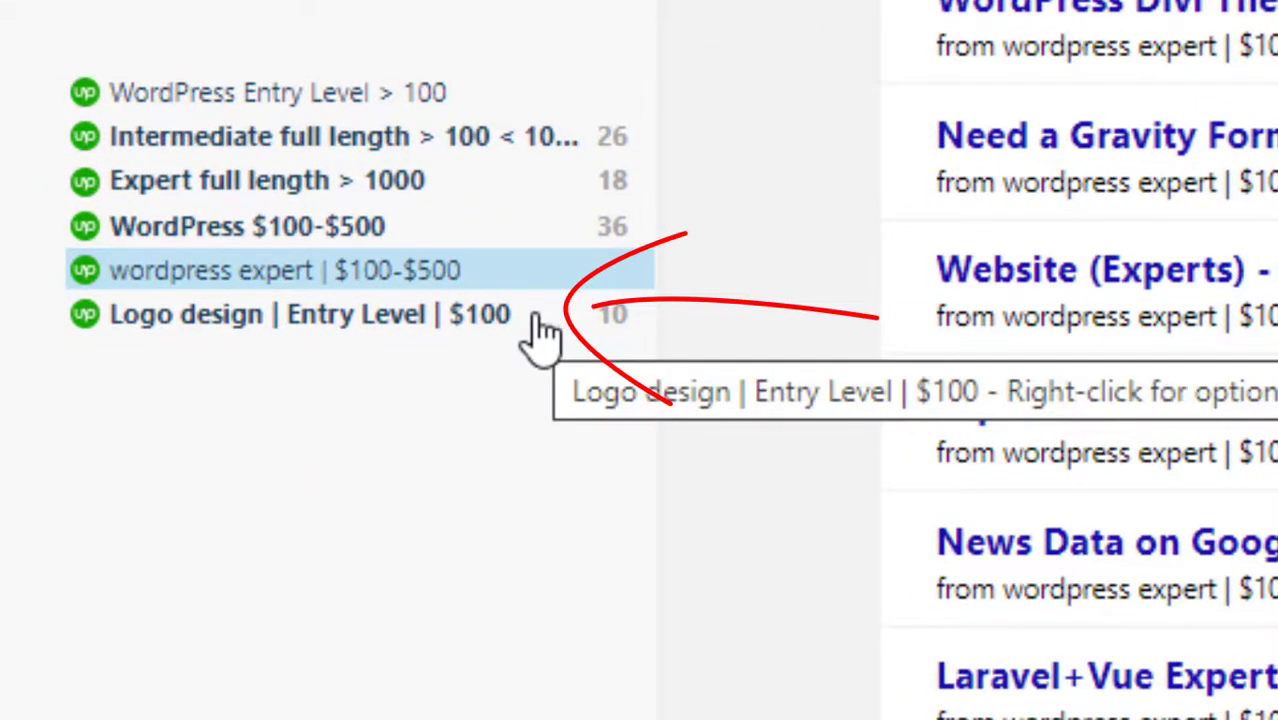
Step: Open the "Logo design | Entry Level | $100" feed and compare its entries with the filtered job search on Upwork, returning to Feedbro
left_click(536, 330)
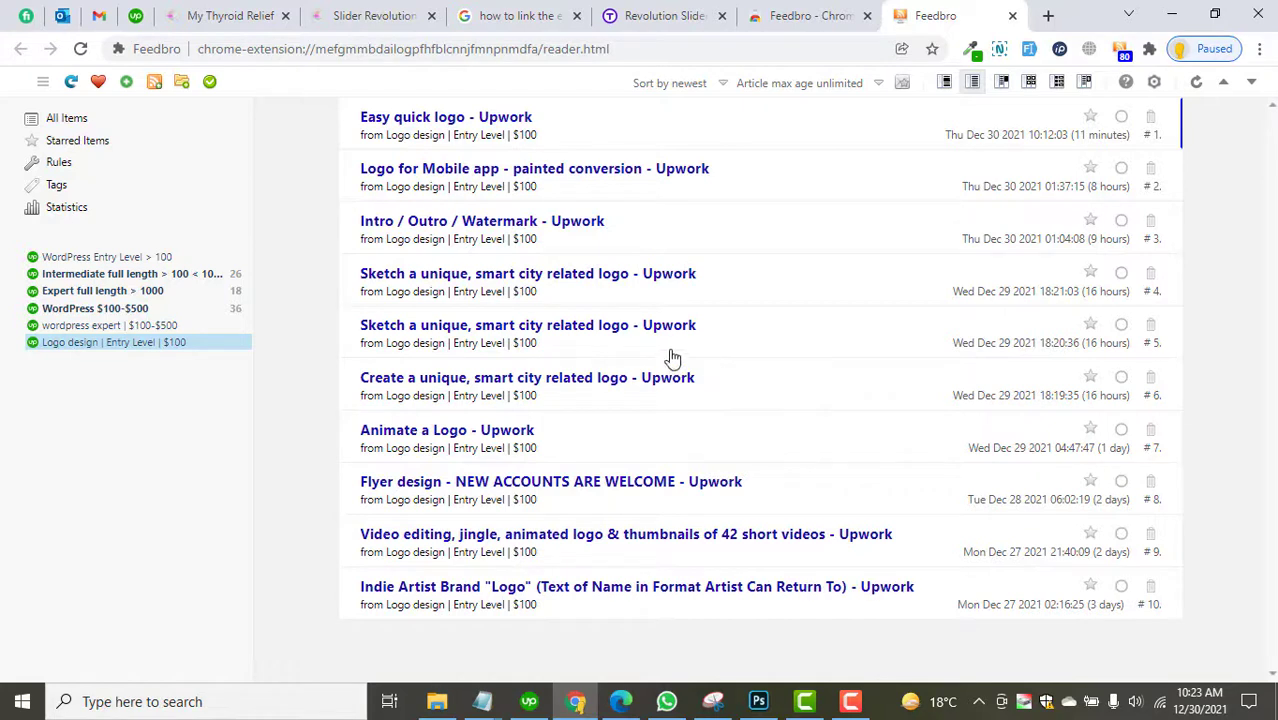
left_click(137, 14)
scroll(660, 310, "down", 2)
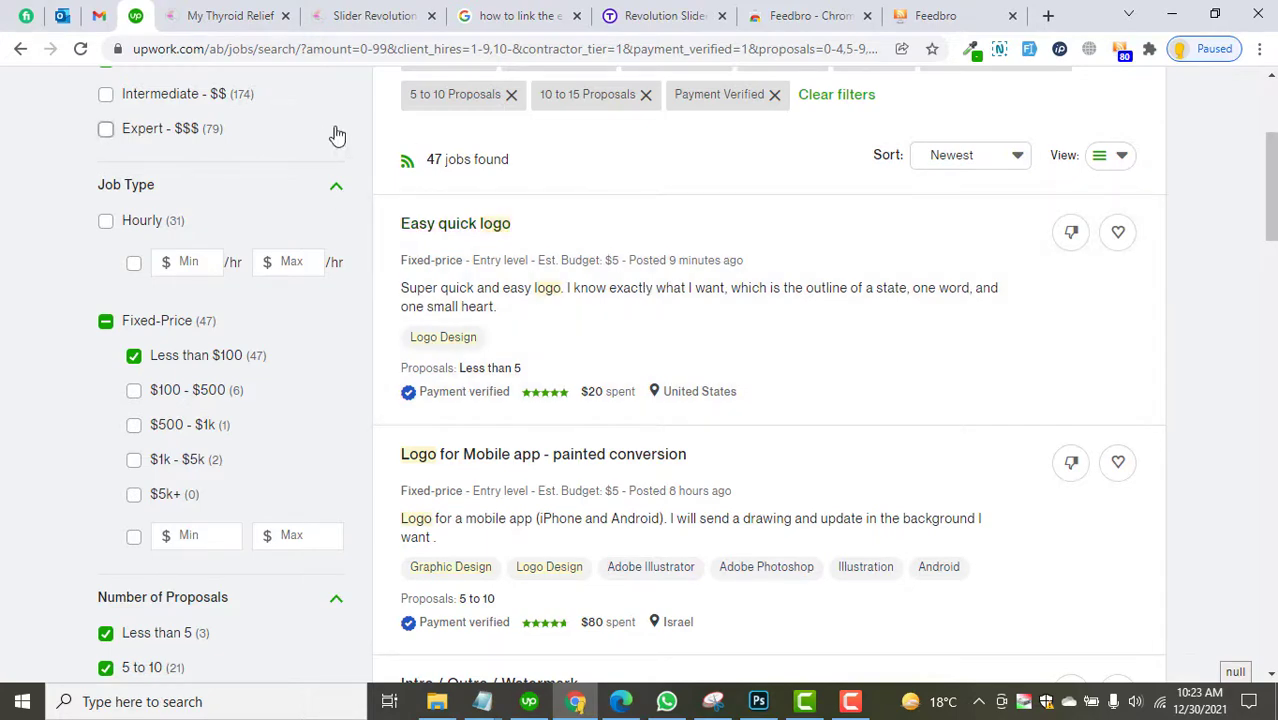
left_click(985, 10)
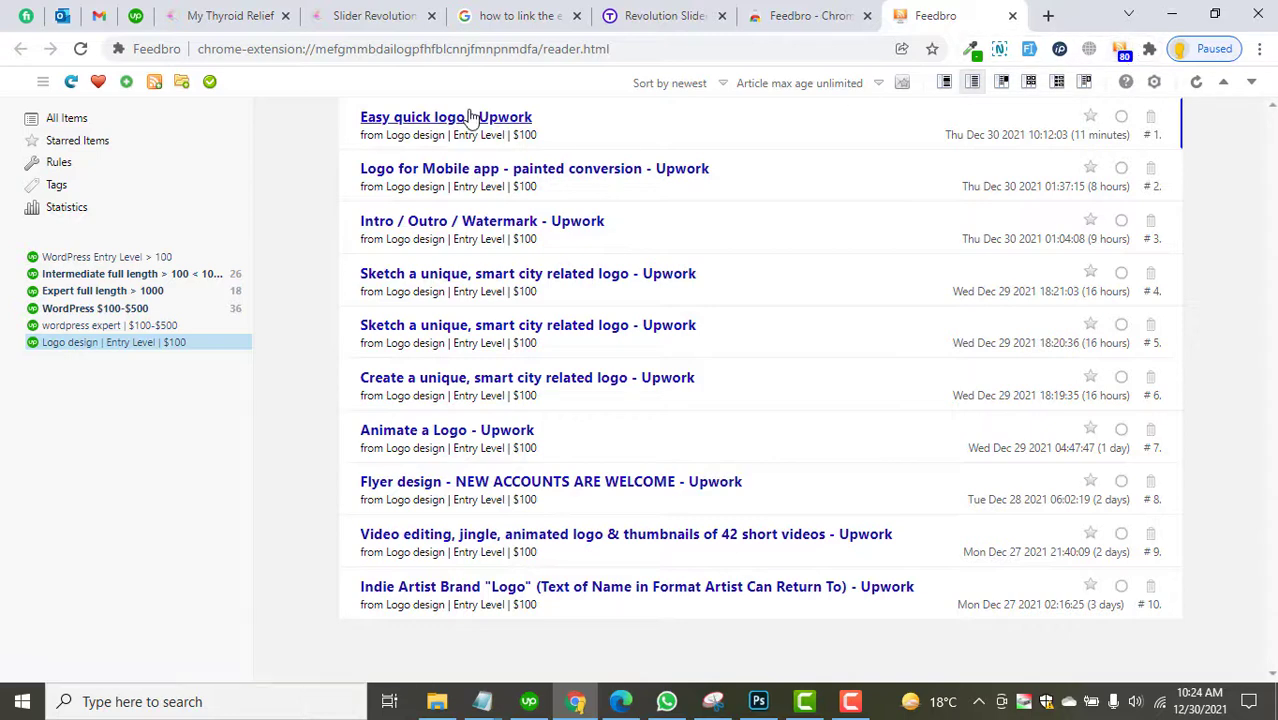
Step: Open the "Easy quick logo" job from the feed and examine its description, activity, bid range and client history
left_click(399, 117)
scroll(535, 265, "down", 2)
scroll(232, 250, "down", 2)
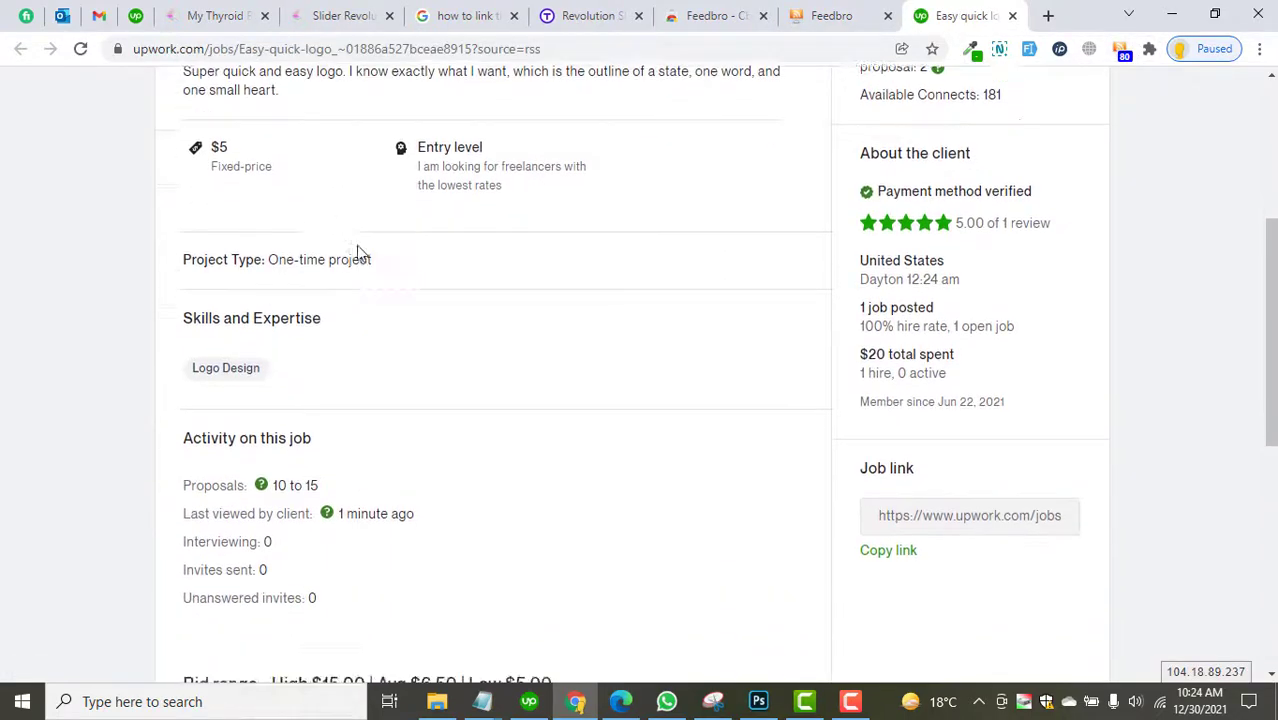
scroll(596, 420, "up", 4)
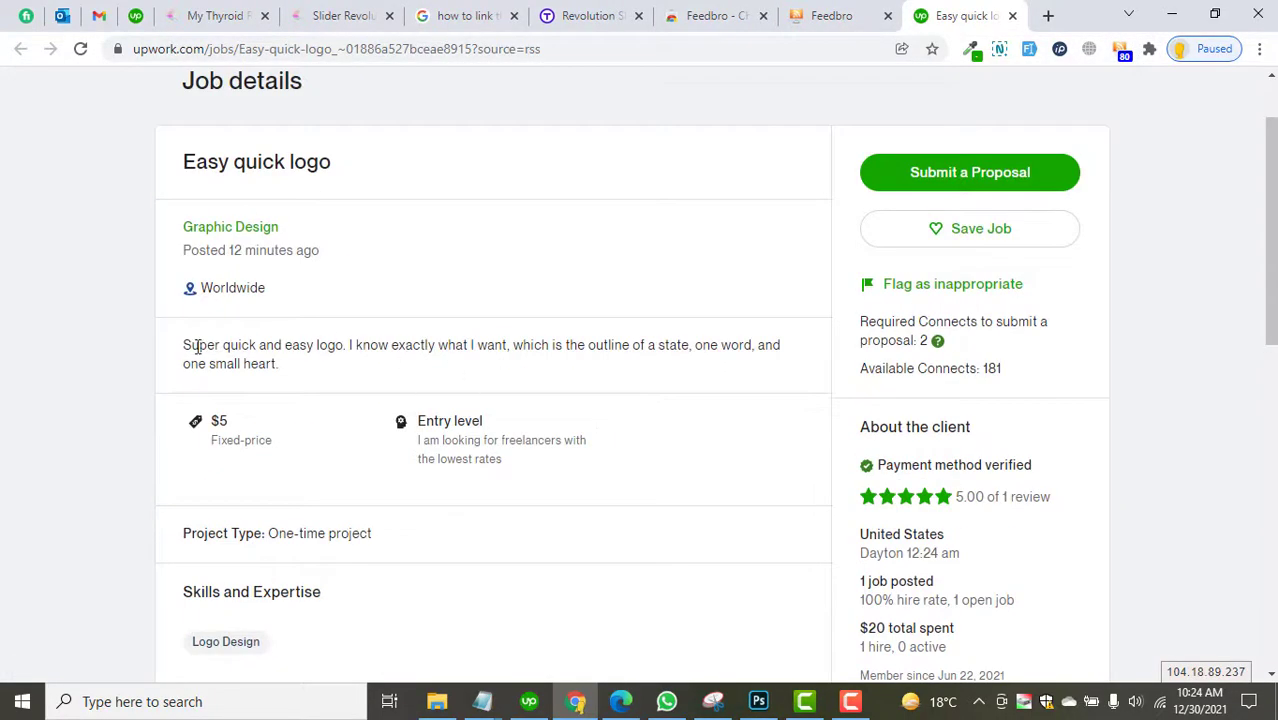
left_click_drag(199, 345, 776, 345)
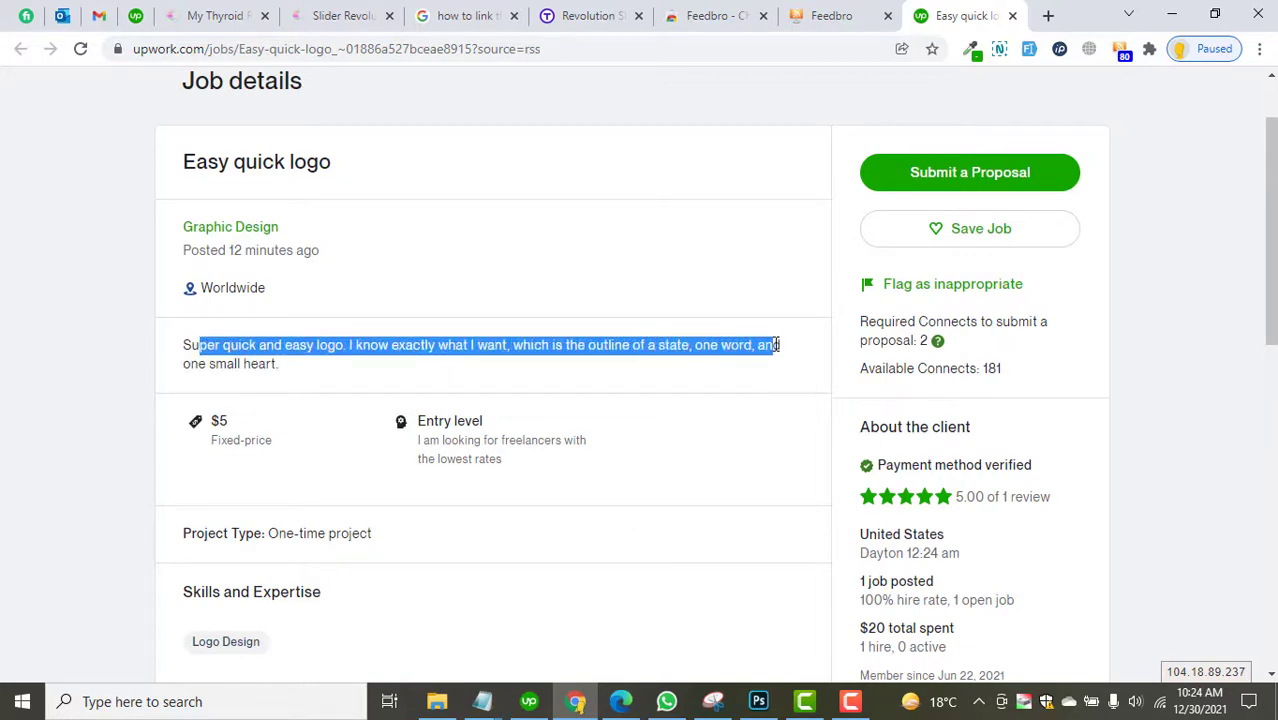
scroll(410, 390, "down", 9)
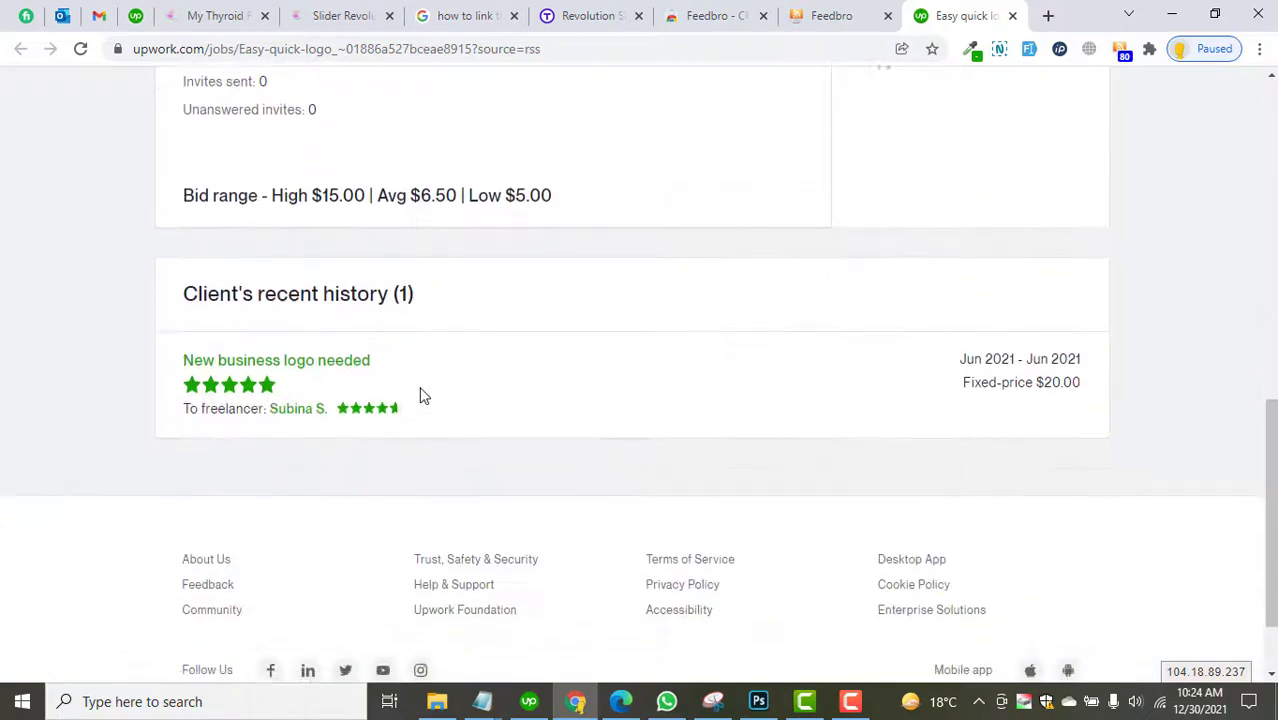
scroll(415, 420, "up", 4)
scroll(430, 425, "up", 6)
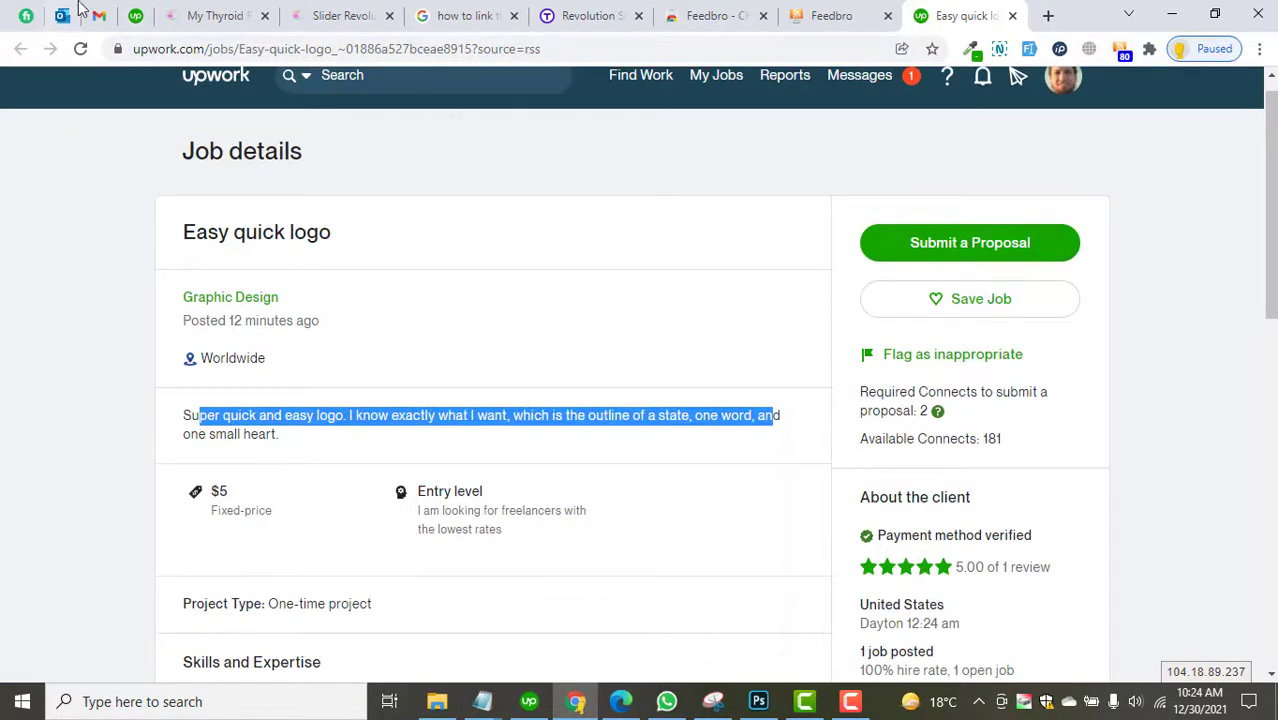
Step: Review the applied filters and job listings of the logo design search on Upwork, and return to the Feedbro feed
left_click(135, 12)
scroll(528, 394, "down", 6)
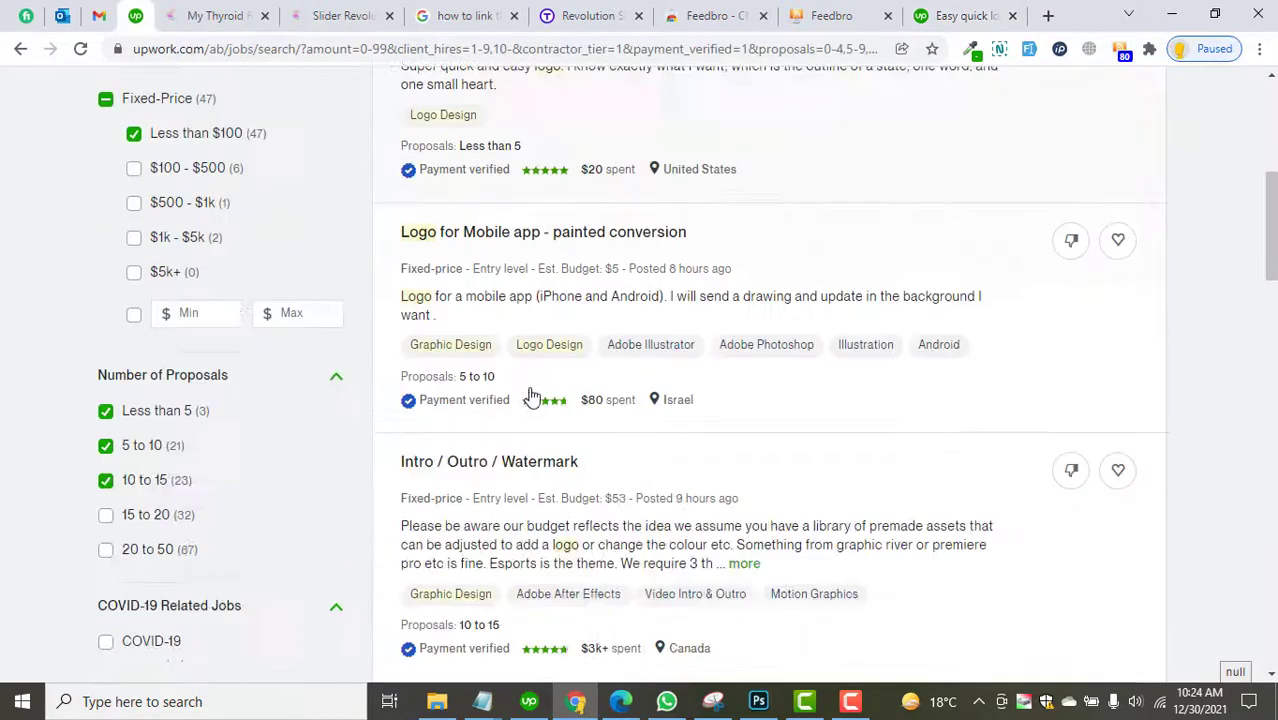
scroll(558, 400, "up", 6)
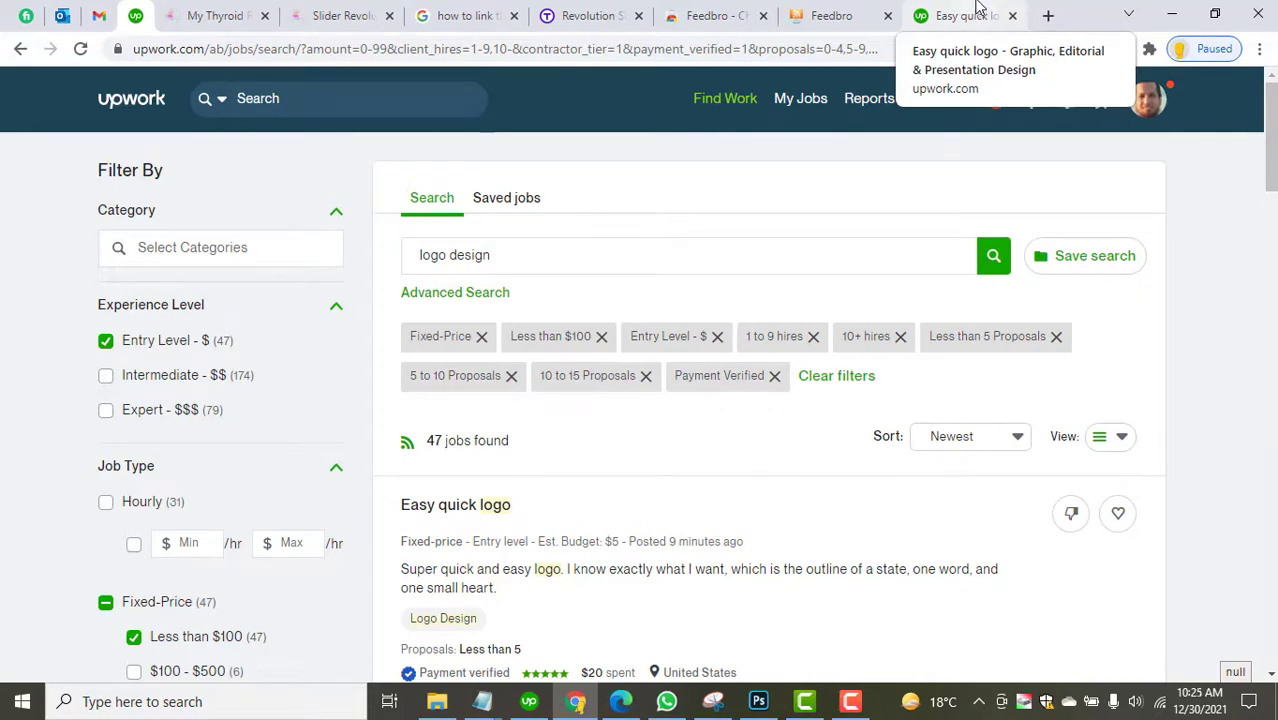
scroll(743, 405, "down", 10)
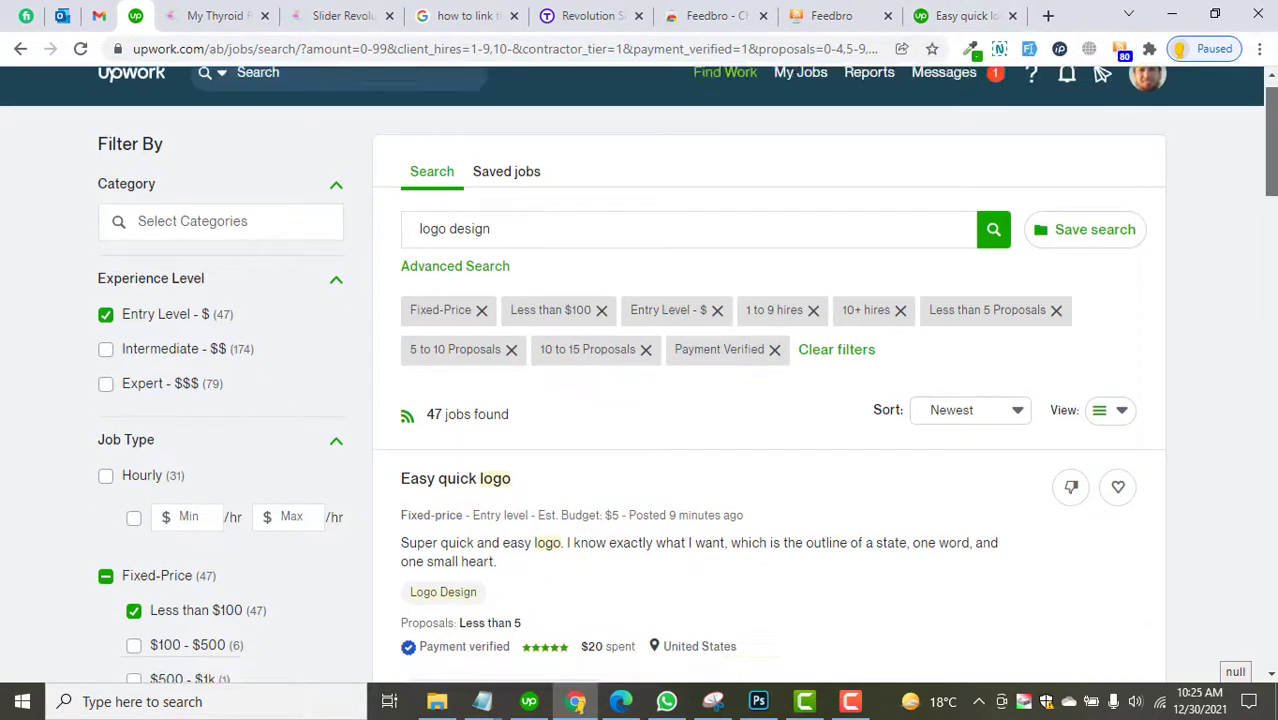
scroll(743, 405, "up", 10)
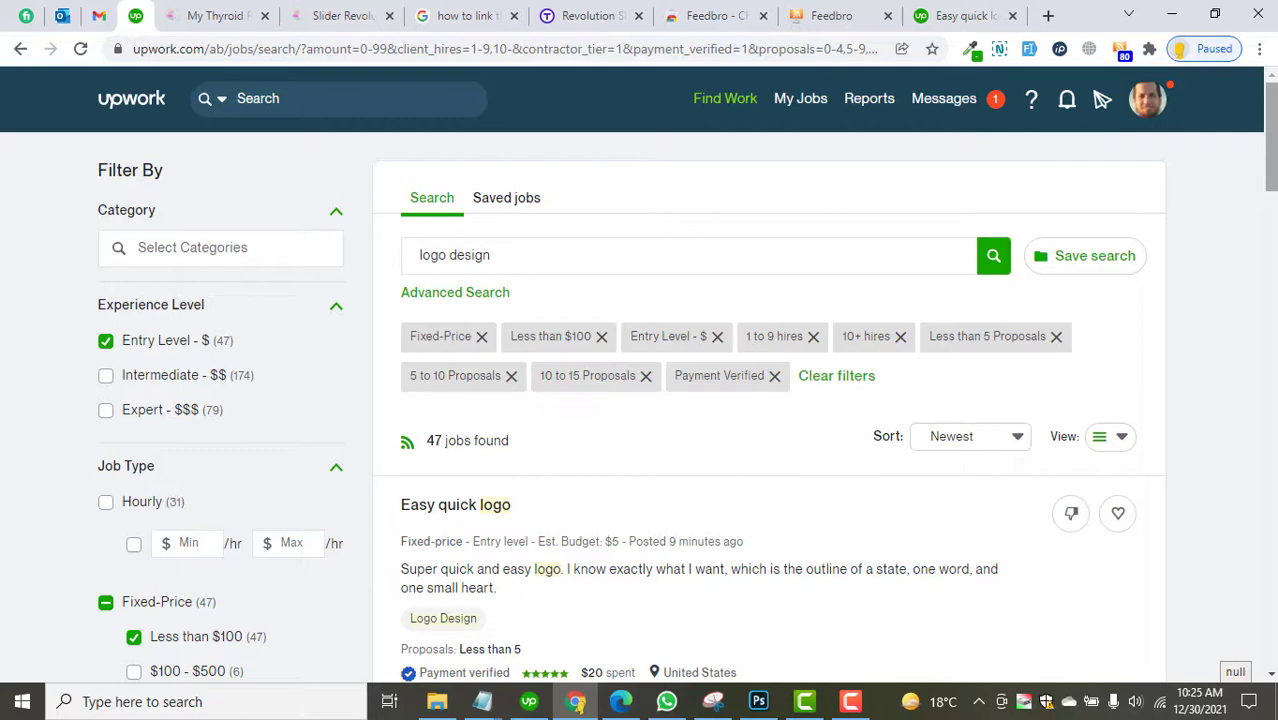
left_click(822, 12)
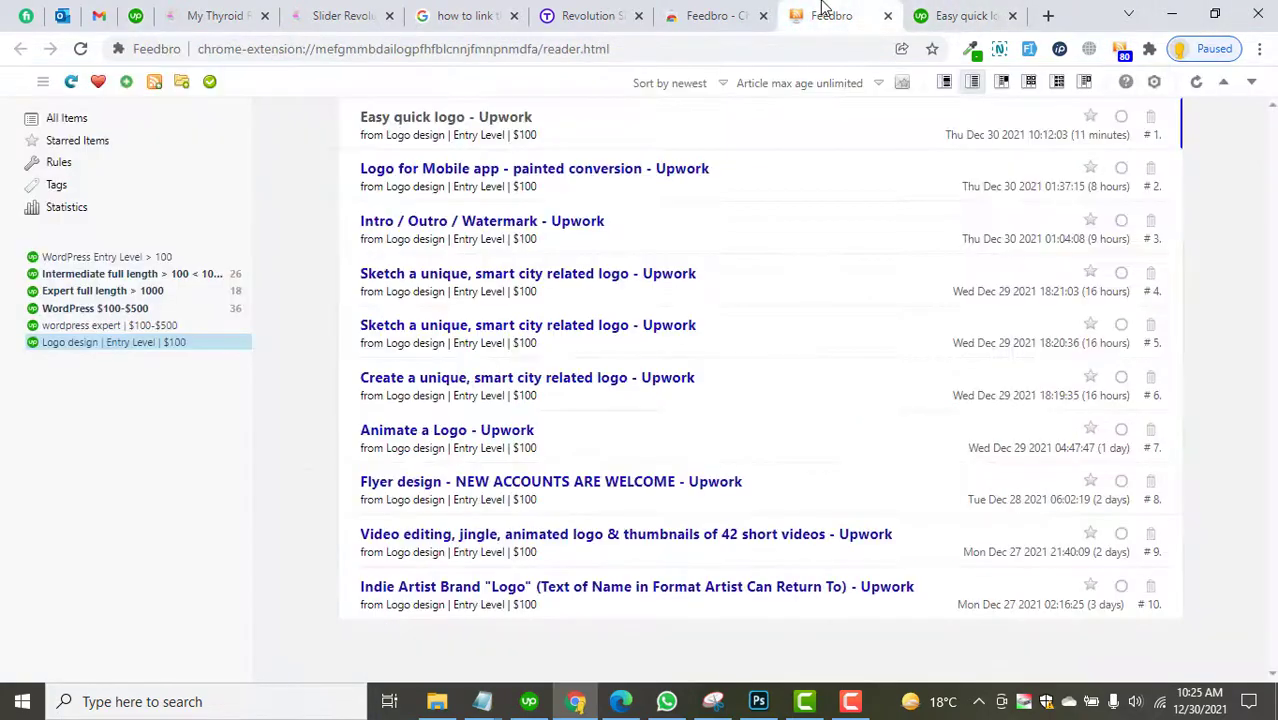